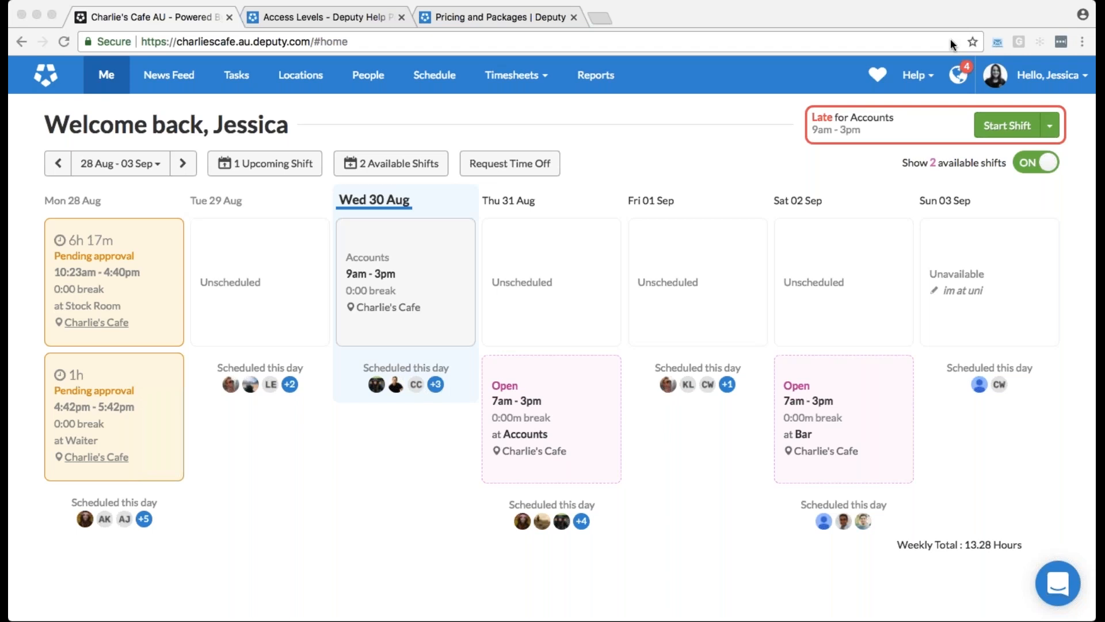
View the full list of people scheduled on Wed 30 Aug and close it
left_click(436, 382)
left_click(436, 384)
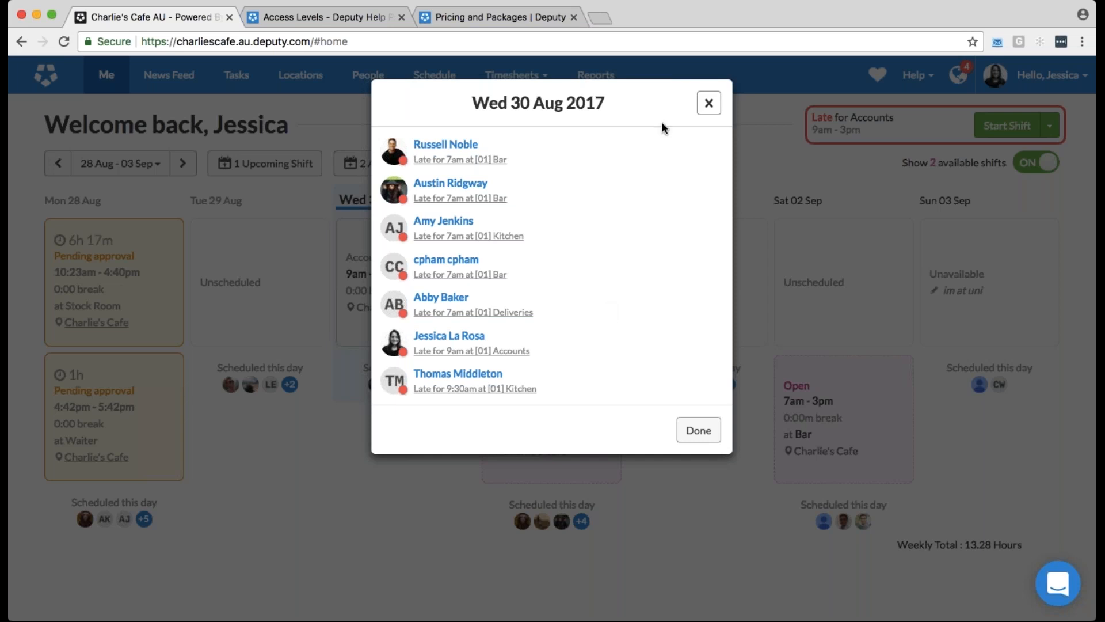
left_click(709, 104)
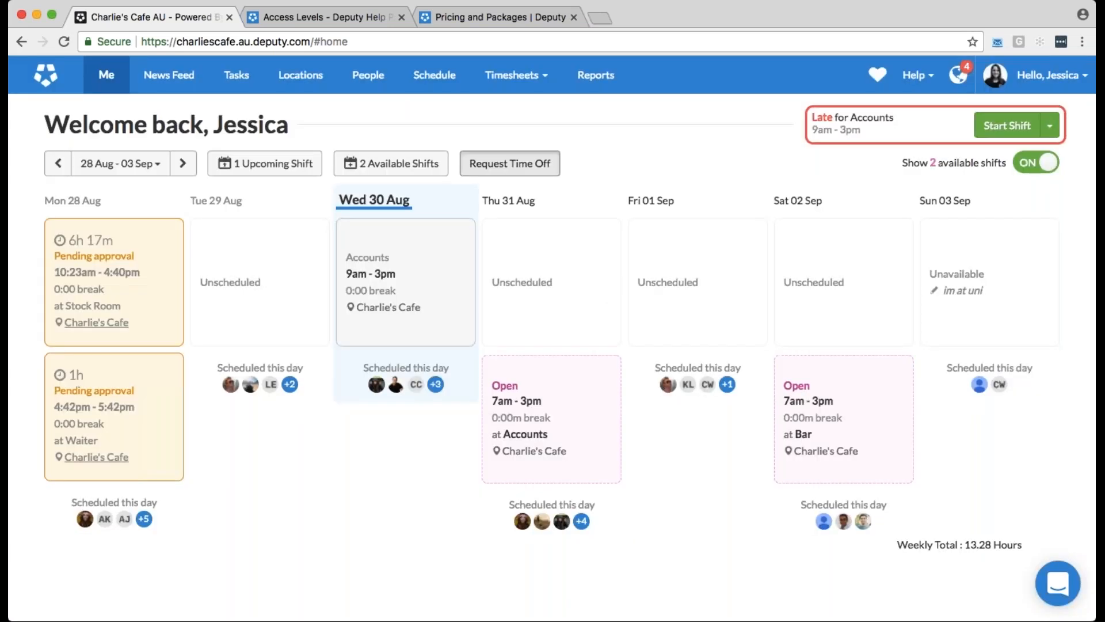
Examine the new leave request form and its leave types from the time-off request, and return to the home page without submitting
left_click(510, 163)
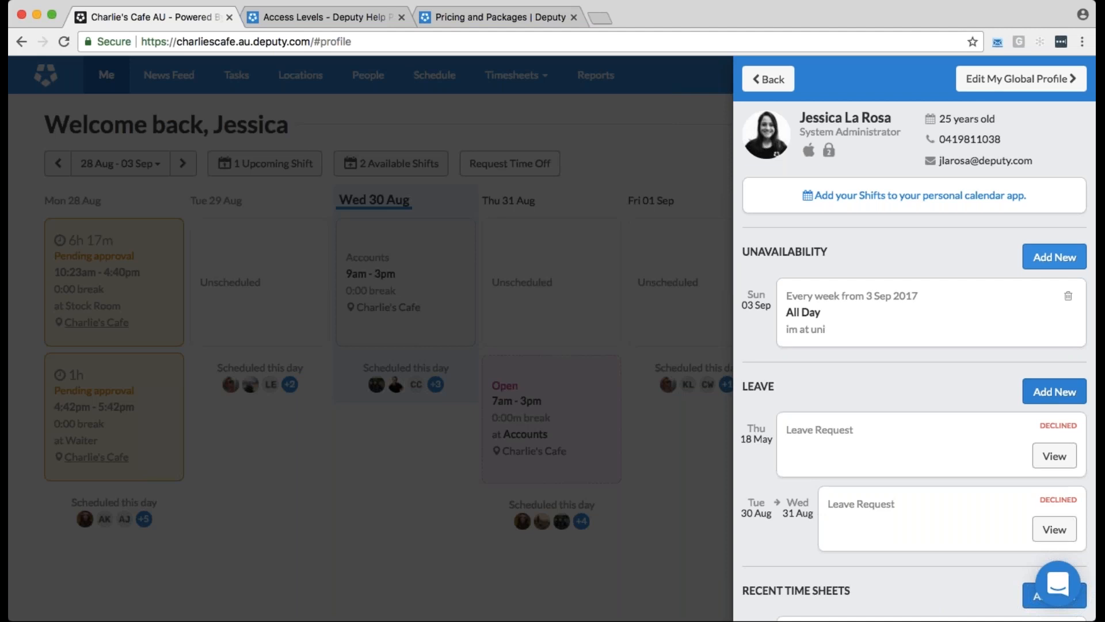
left_click(1056, 392)
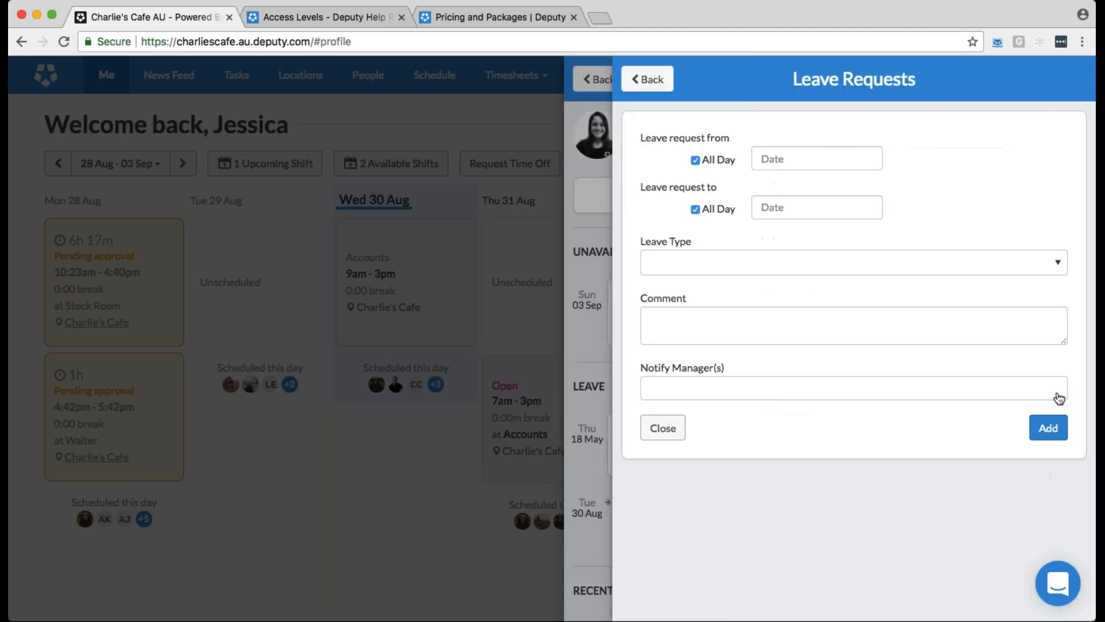
left_click(854, 263)
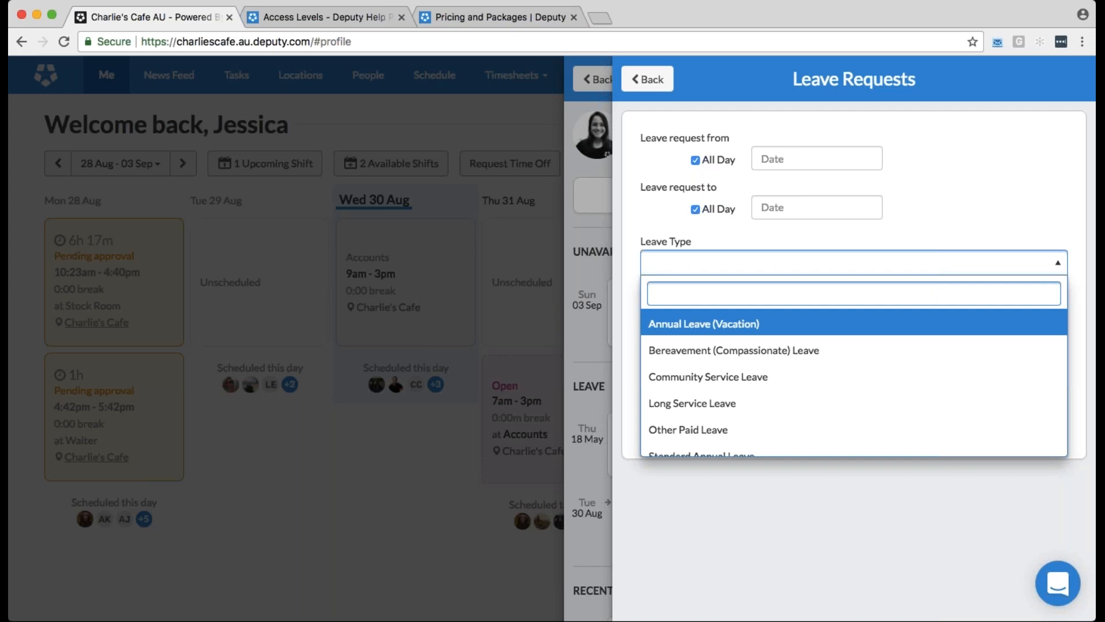
left_click(666, 79)
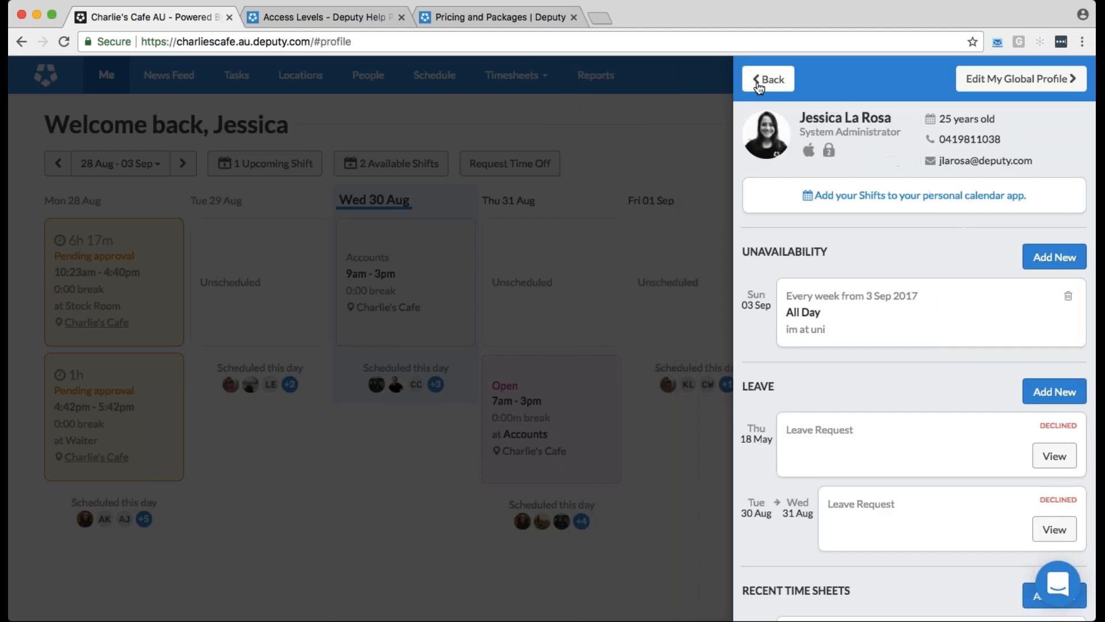
left_click(758, 84)
Examine the News Feed's new post form, including its sharing choices and required reader confirmation, and discard the post
left_click(176, 86)
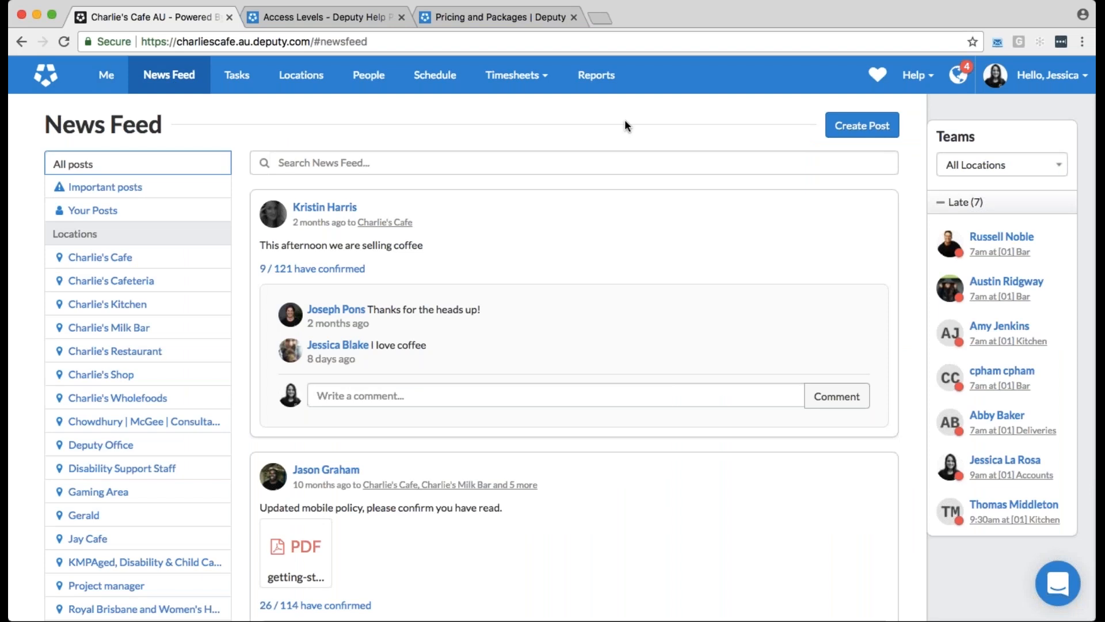
left_click(873, 136)
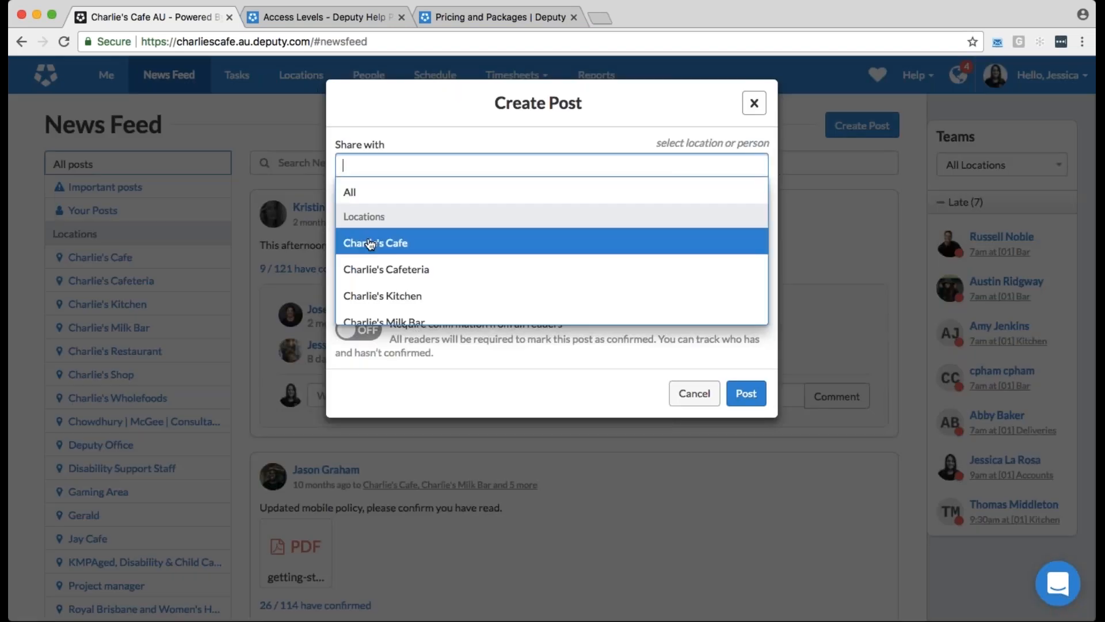
left_click(462, 151)
left_click(465, 212)
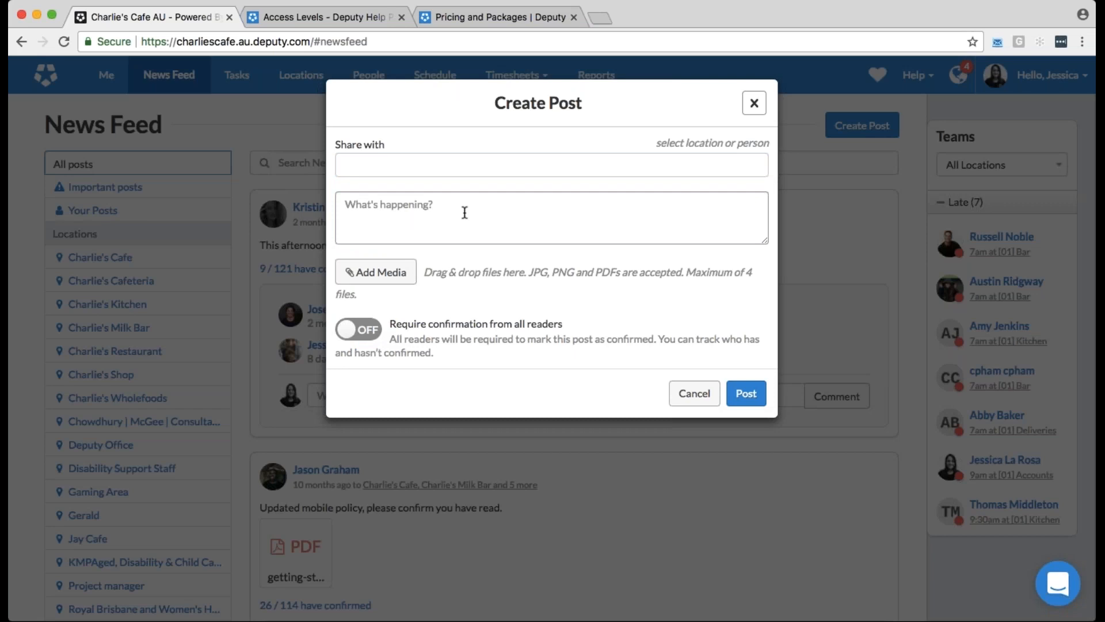
left_click(358, 329)
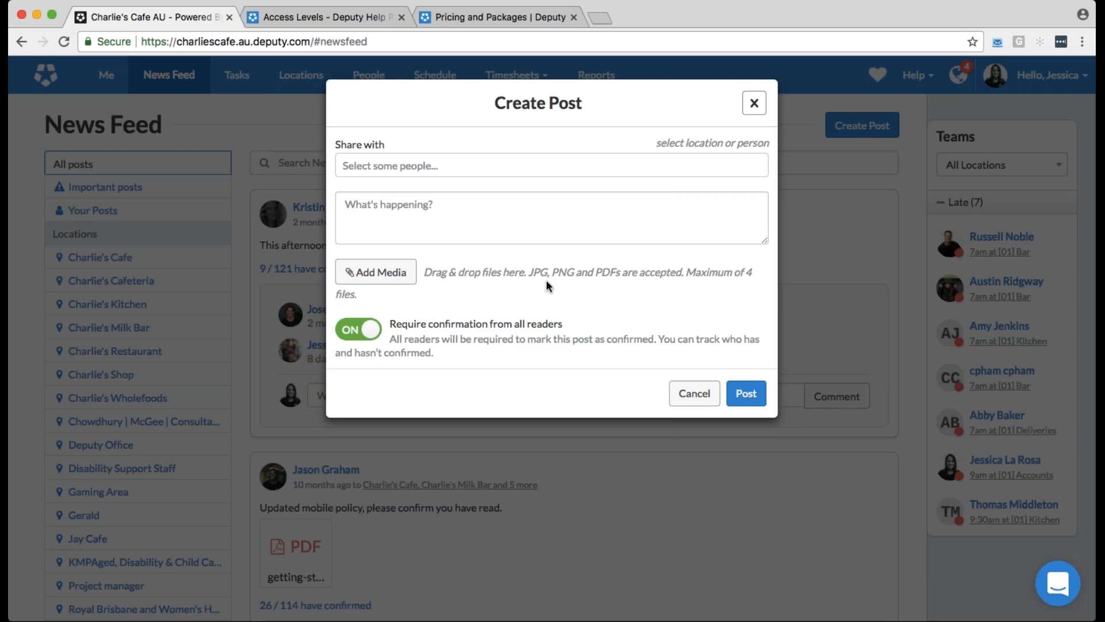
key("Escape")
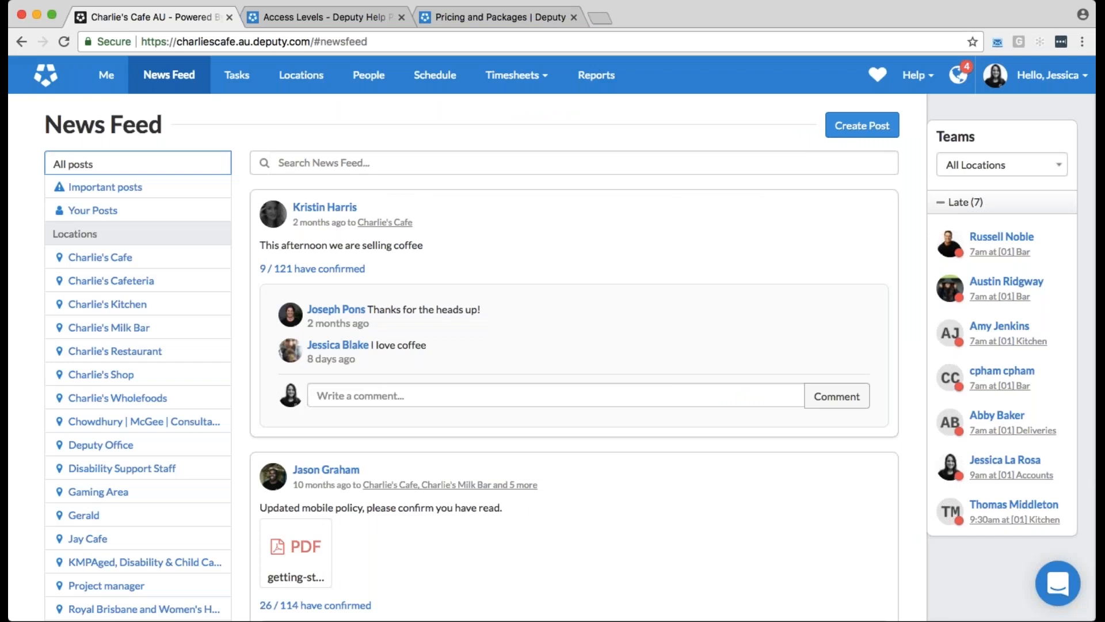
Examine the fields for adding a new task on the Tasks page and close the form without saving
left_click(237, 75)
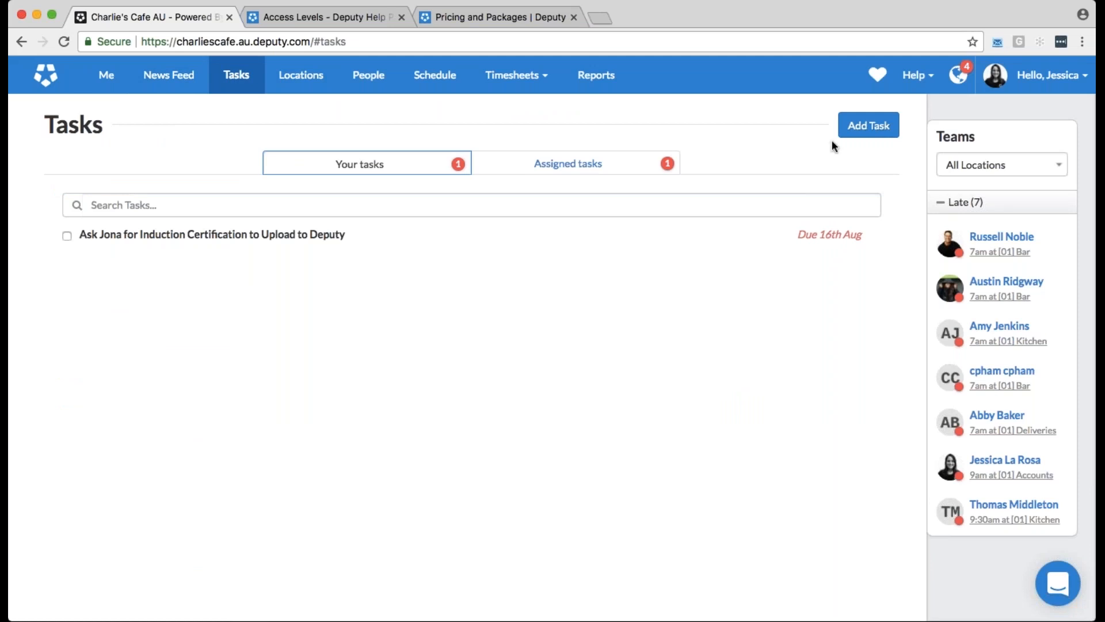
left_click(845, 131)
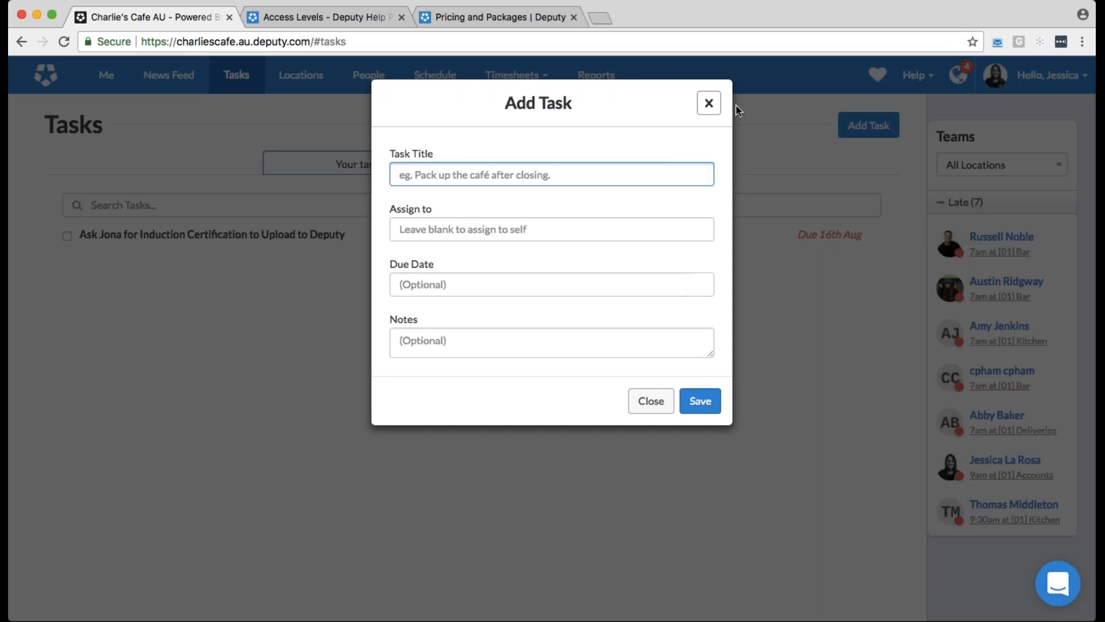
left_click(709, 103)
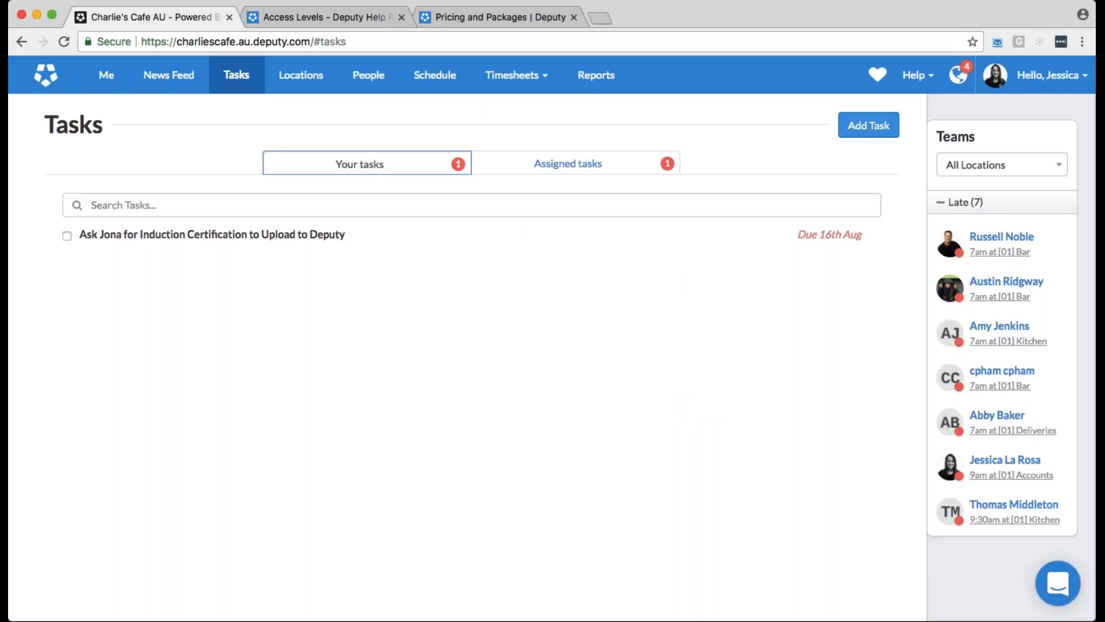
Open the Charlie's Cafe location settings and examine the details of its Bar area without changing them
left_click(315, 91)
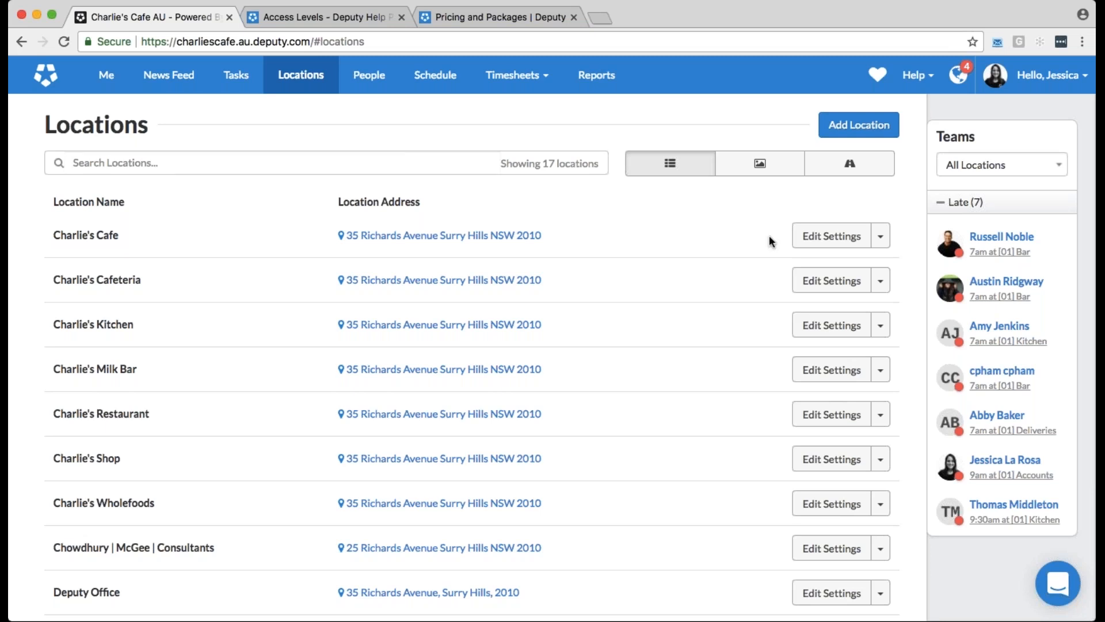
left_click(550, 248)
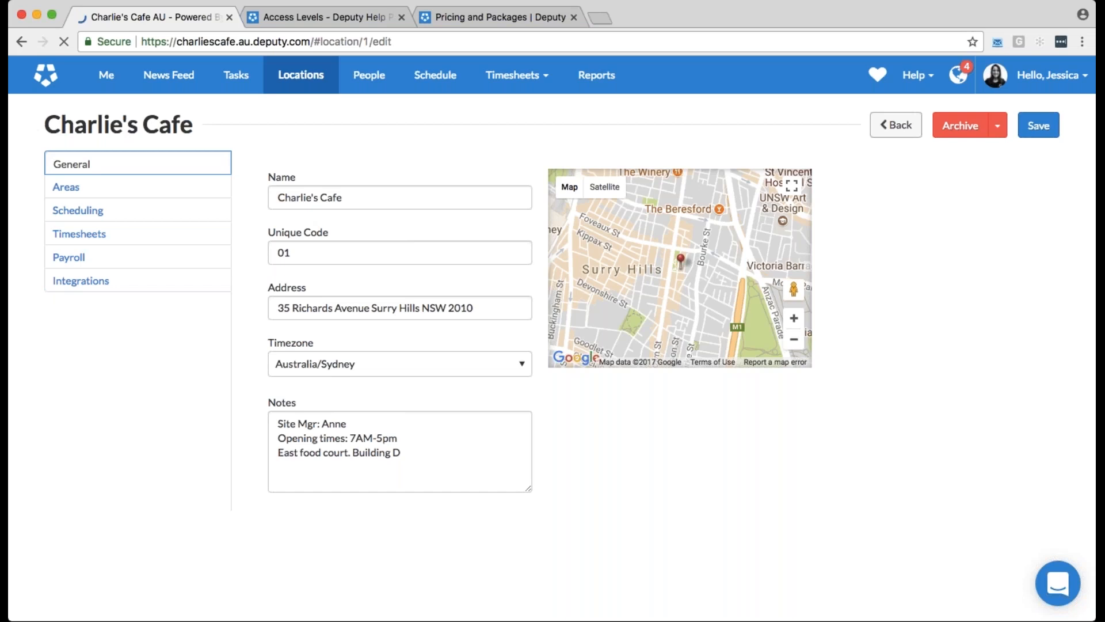
left_click(158, 193)
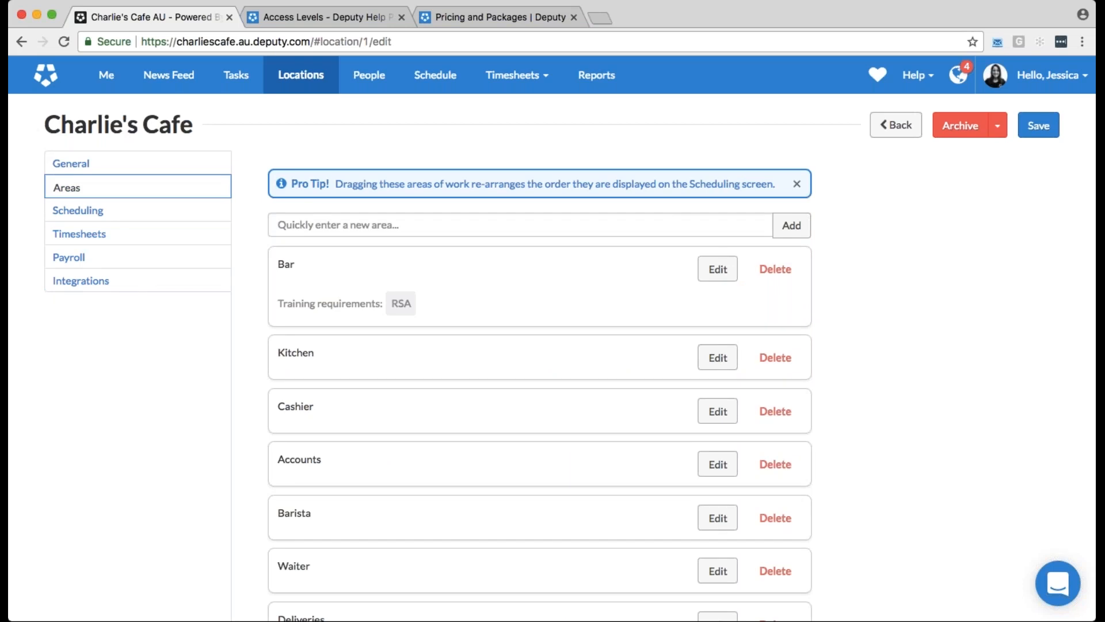
left_click(719, 270)
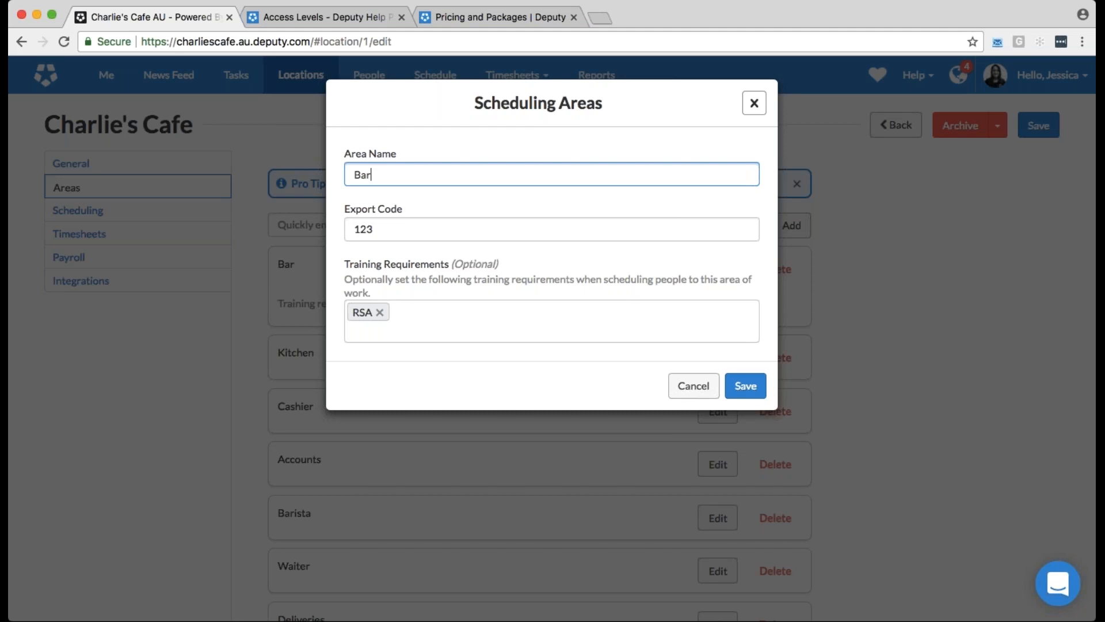
key("Escape")
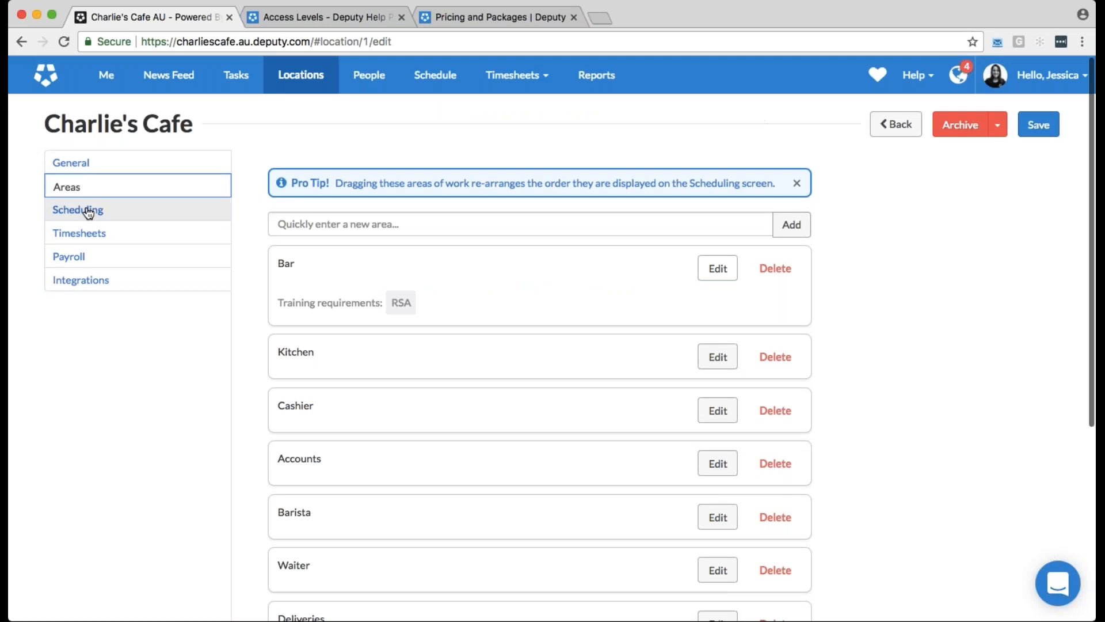
Review the scheduling settings of Charlie's Cafe, from opening hours and shift defaults to the shift swap and offer rules
left_click(88, 212)
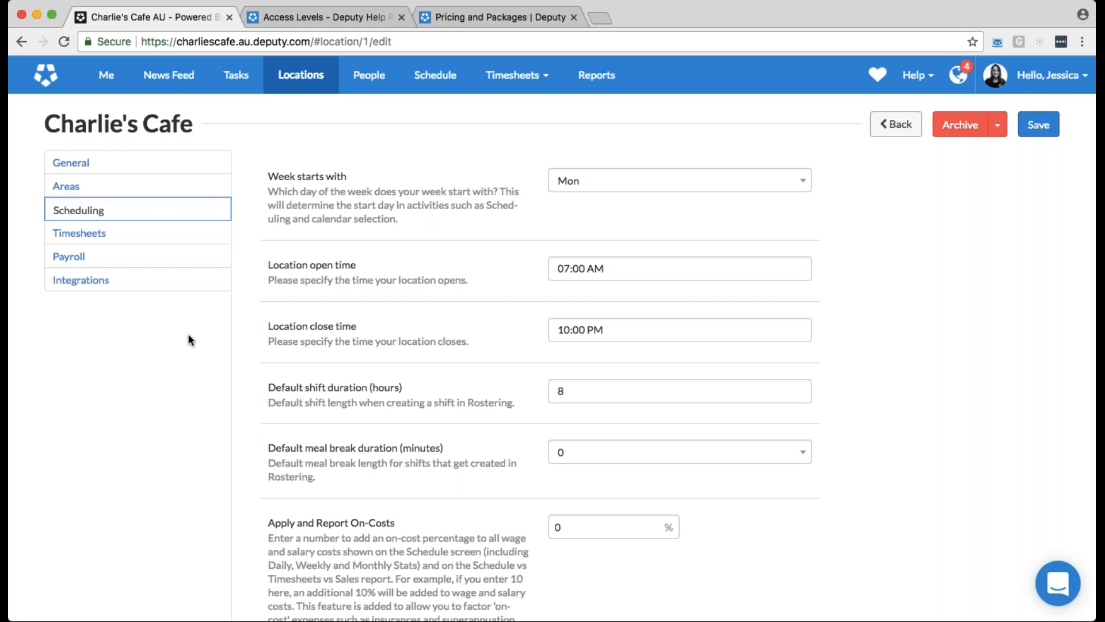
scroll(188, 335, "down", 10)
scroll(190, 340, "down", 6)
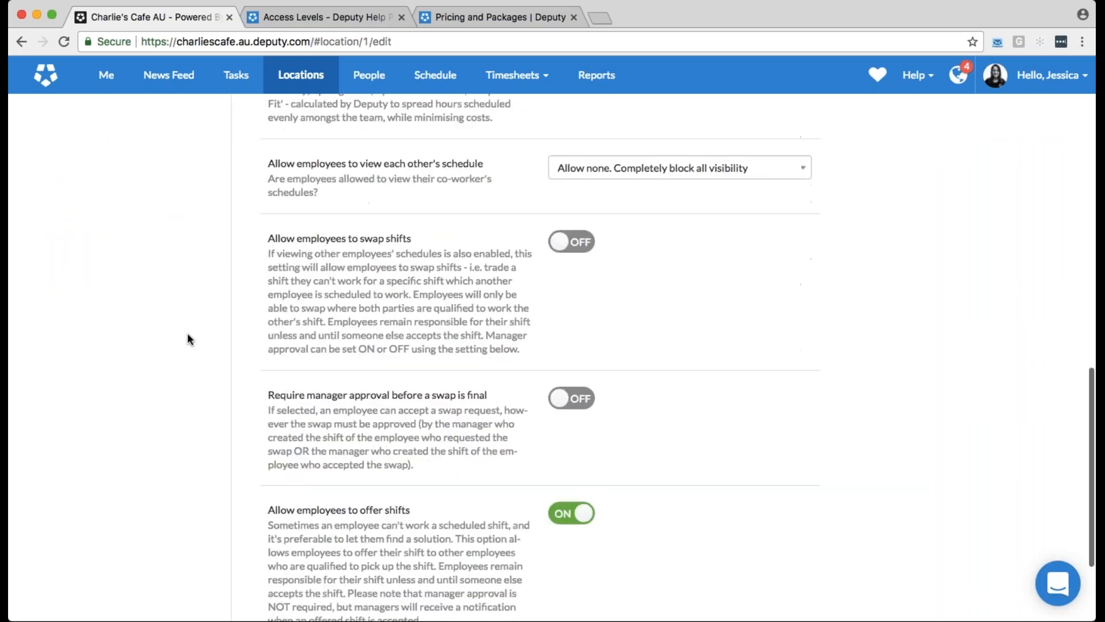
scroll(187, 340, "down", 1)
scroll(187, 339, "down", 1)
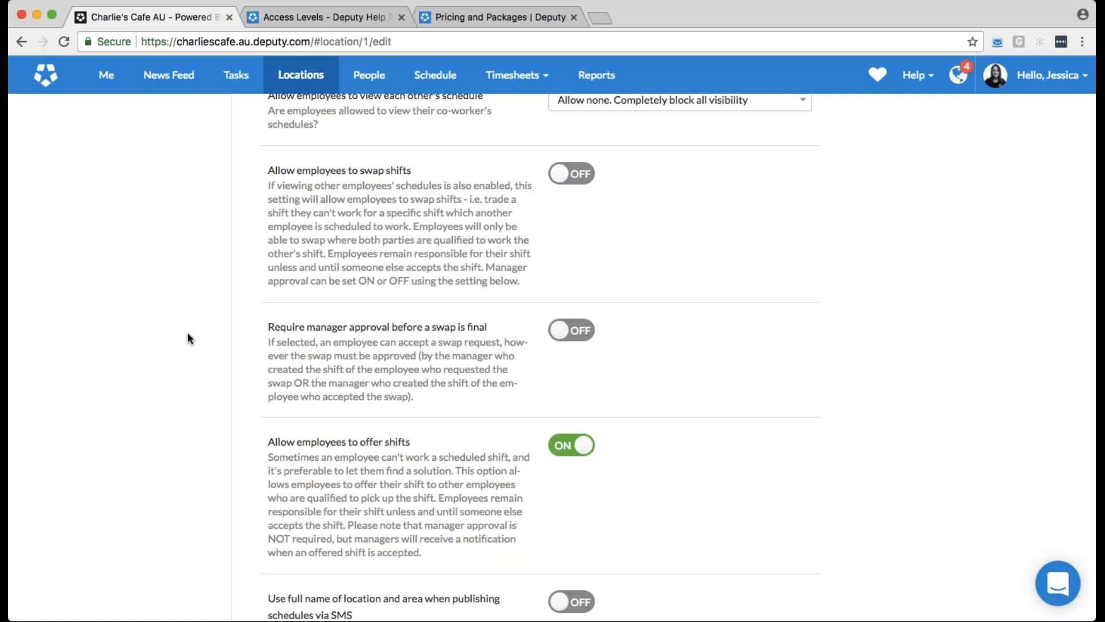
scroll(189, 339, "up", 1)
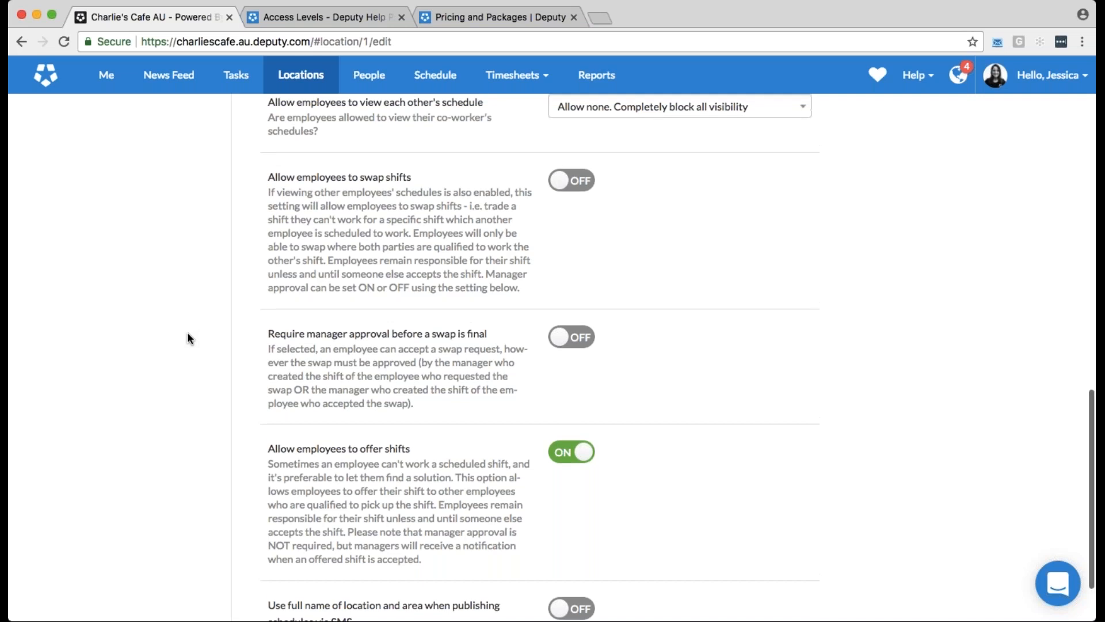
scroll(189, 339, "up", 10)
scroll(188, 339, "up", 6)
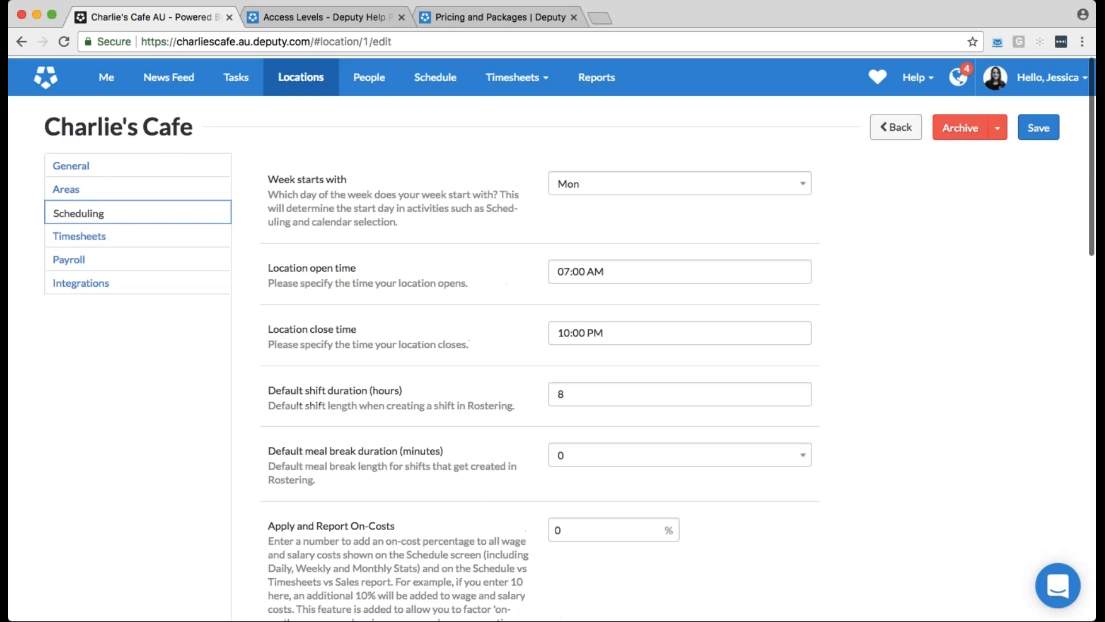
Review the timesheet settings of Charlie's Cafe, including clock-in methods, paid breaks and the rounding choices for start times
left_click(79, 236)
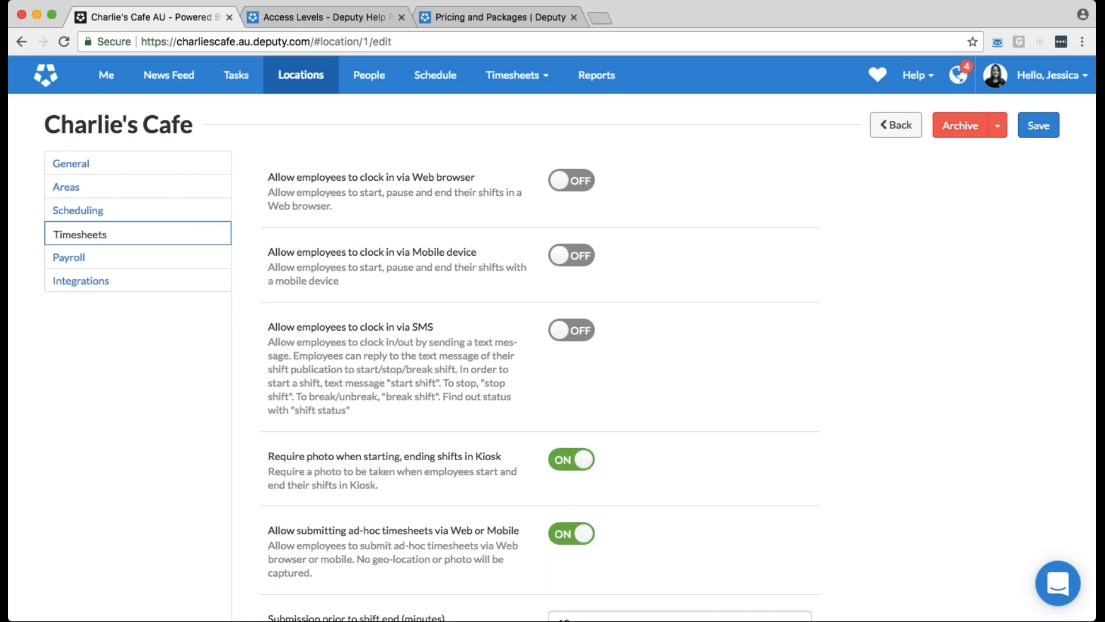
scroll(182, 349, "down", 1)
scroll(180, 345, "down", 5)
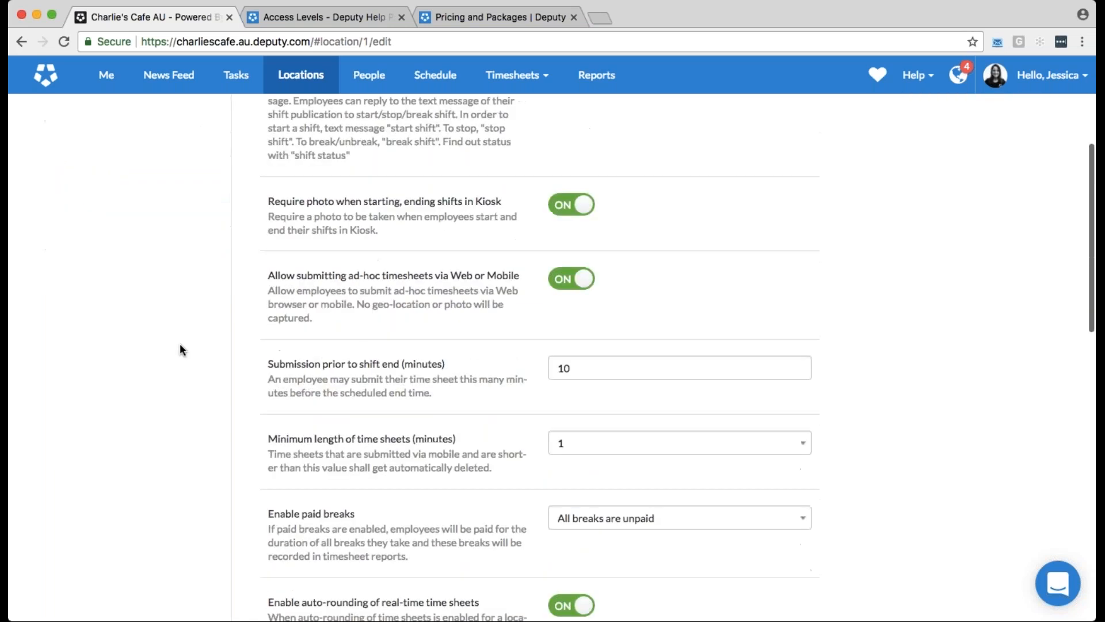
scroll(182, 349, "down", 4)
scroll(182, 349, "down", 1)
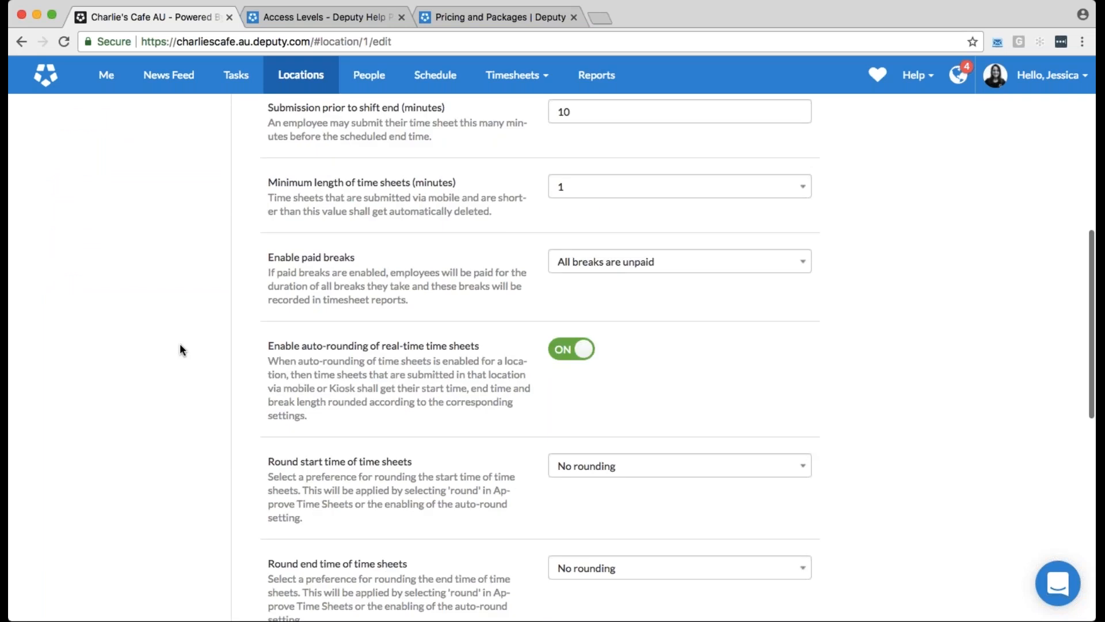
scroll(179, 349, "down", 1)
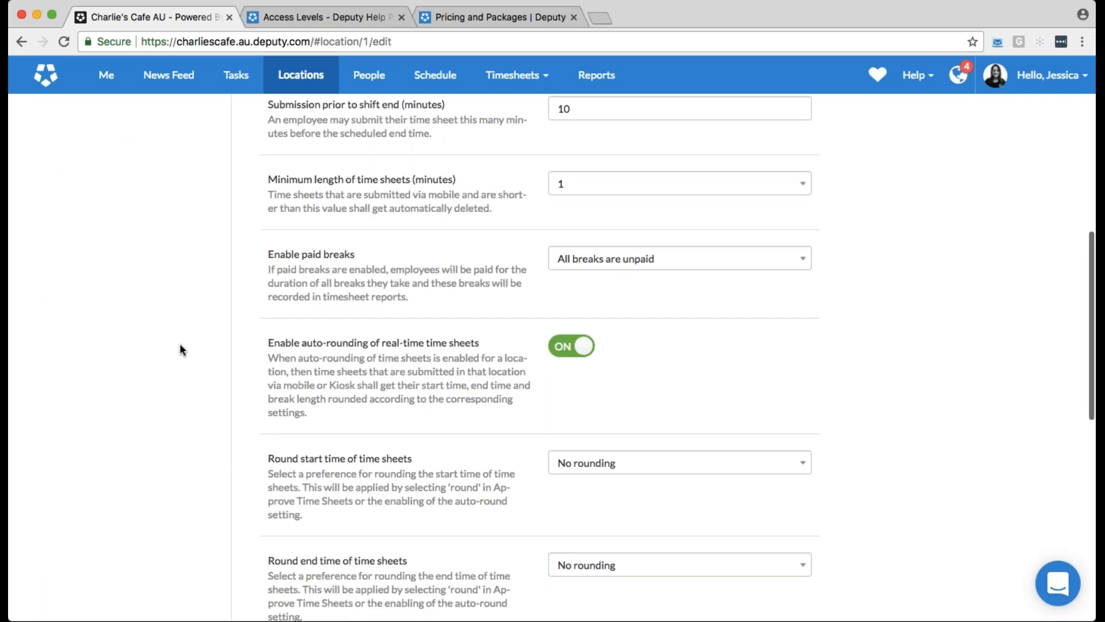
scroll(180, 349, "down", 3)
scroll(180, 350, "down", 1)
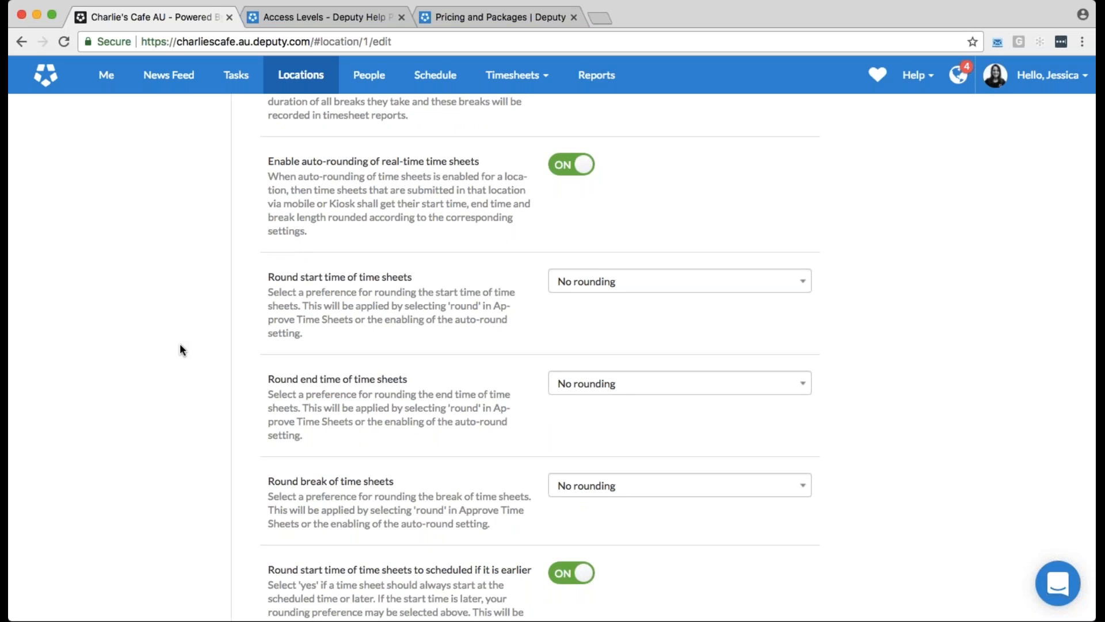
left_click(805, 285)
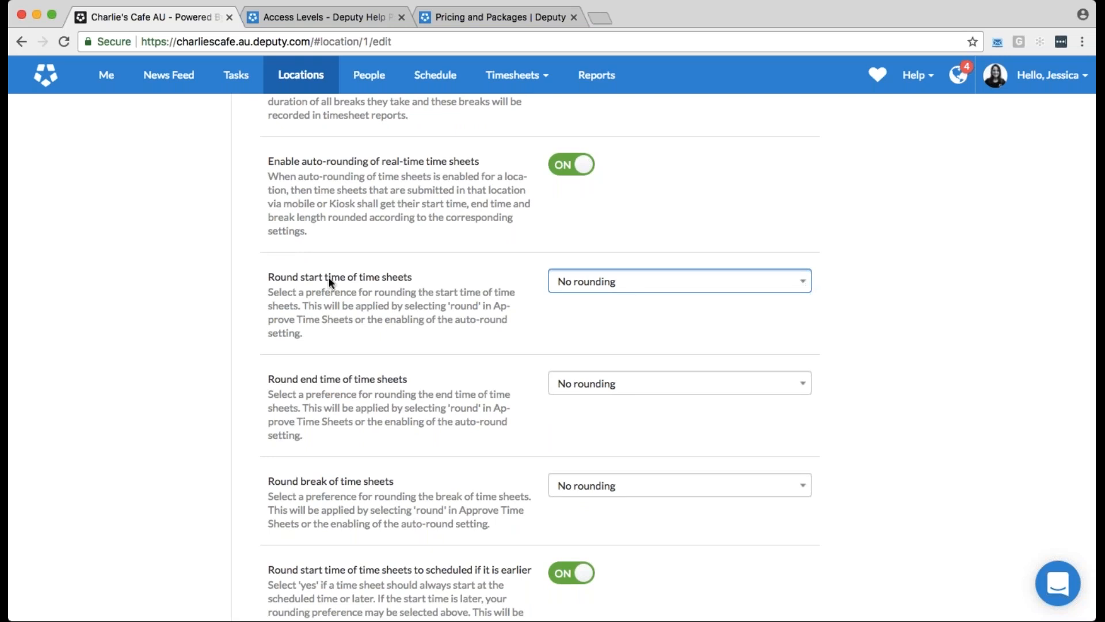
scroll(208, 286, "up", 8)
scroll(209, 286, "up", 5)
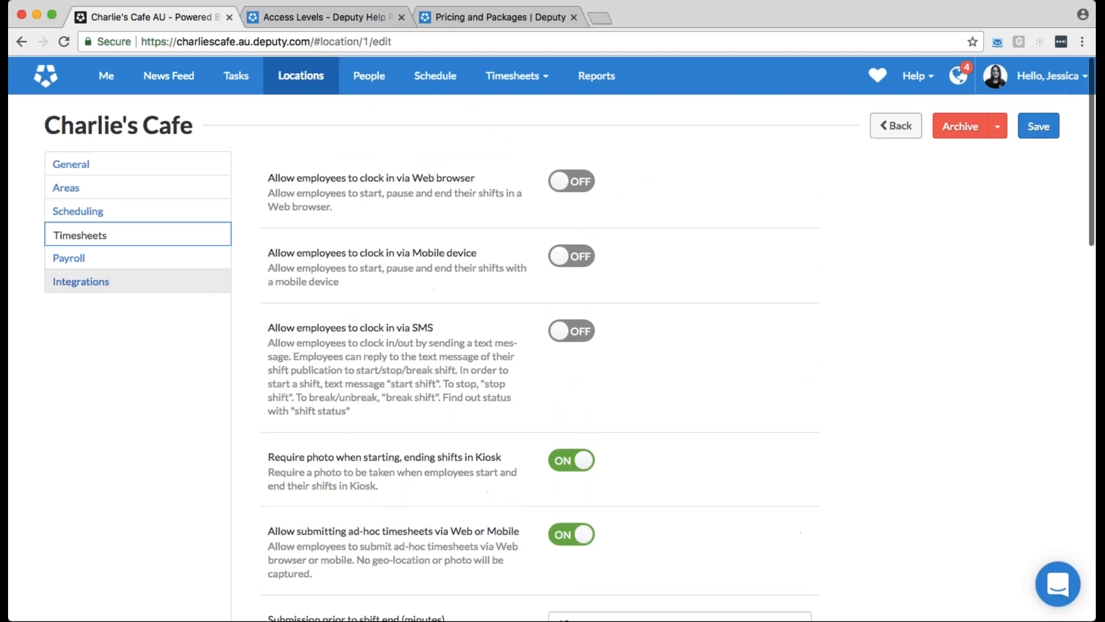
Review the payroll connections and active integrations of Charlie's Cafe, including the selection of services in use
left_click(190, 258)
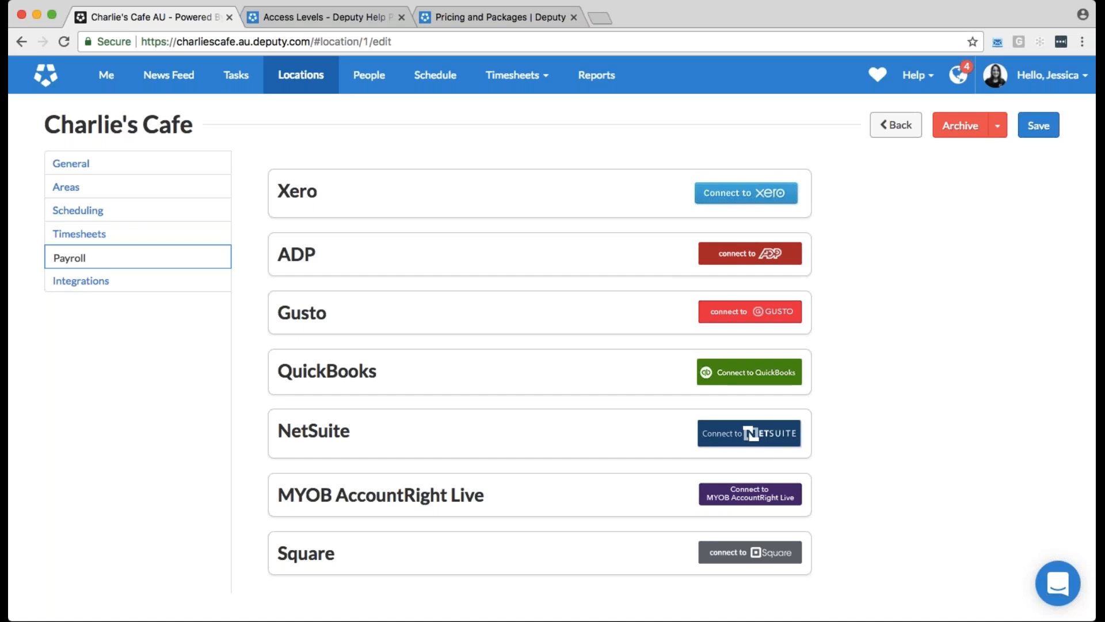
left_click(81, 281)
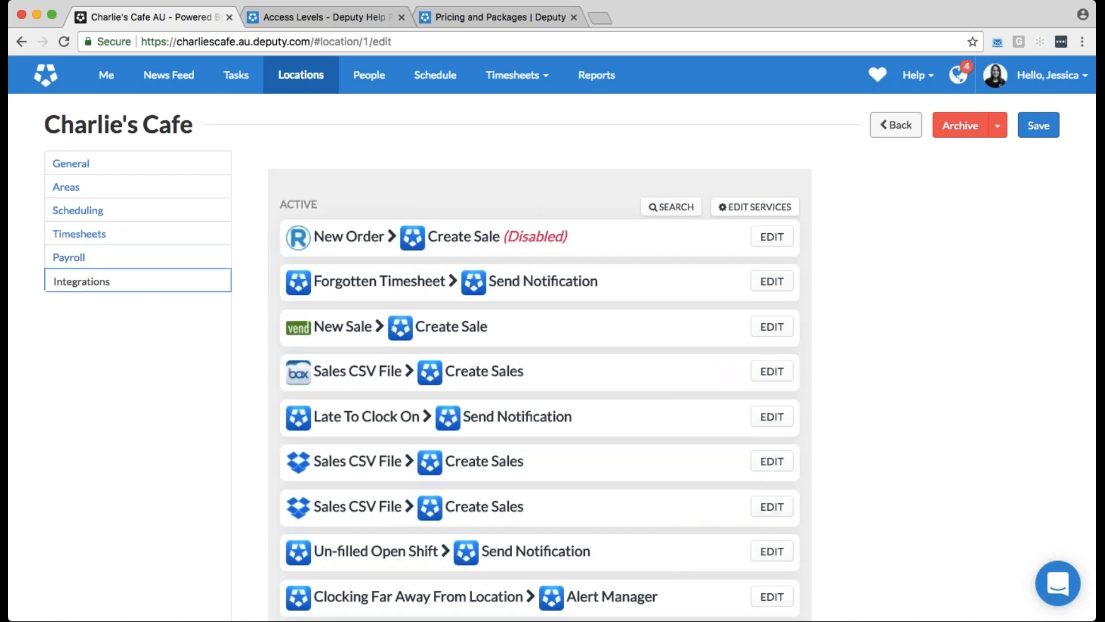
left_click(754, 207)
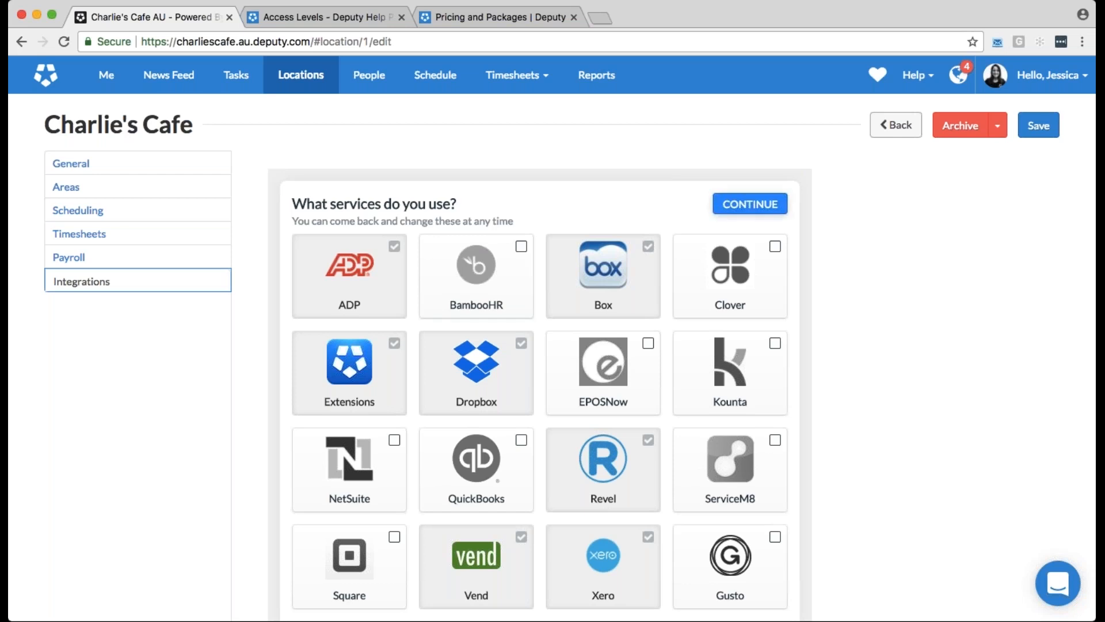
left_click(749, 204)
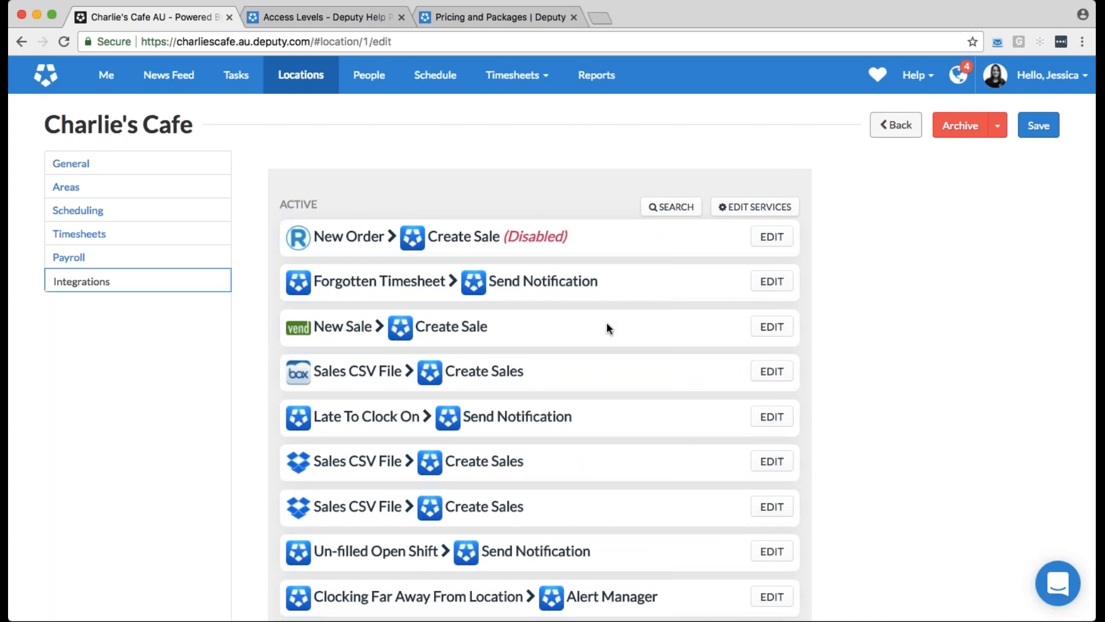
Examine the active and available integrations of Charlie's Cafe, including the Late To Clock On notification and Kiosk Facial Recognition (BETA)
left_click_drag(314, 416, 422, 418)
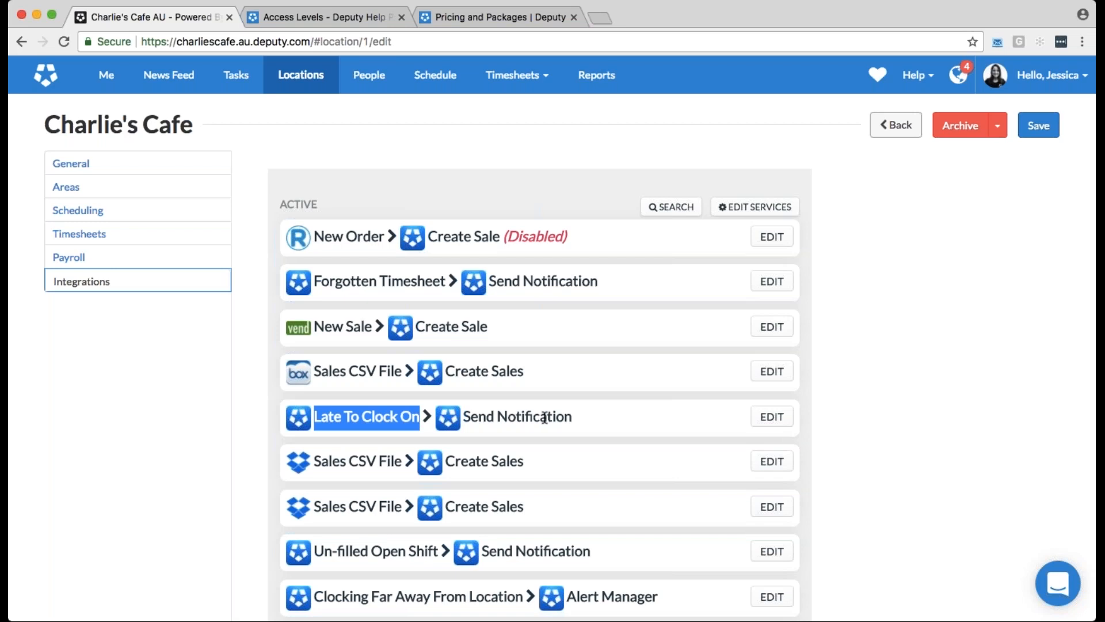
scroll(581, 426, "down", 3)
scroll(581, 427, "down", 2)
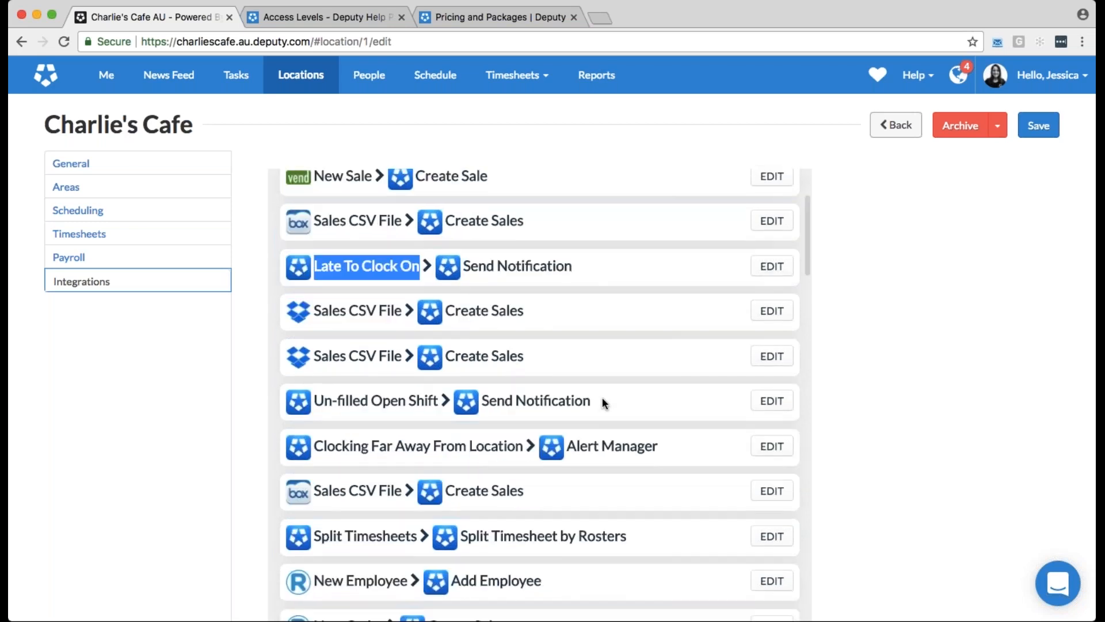
scroll(604, 402, "down", 3)
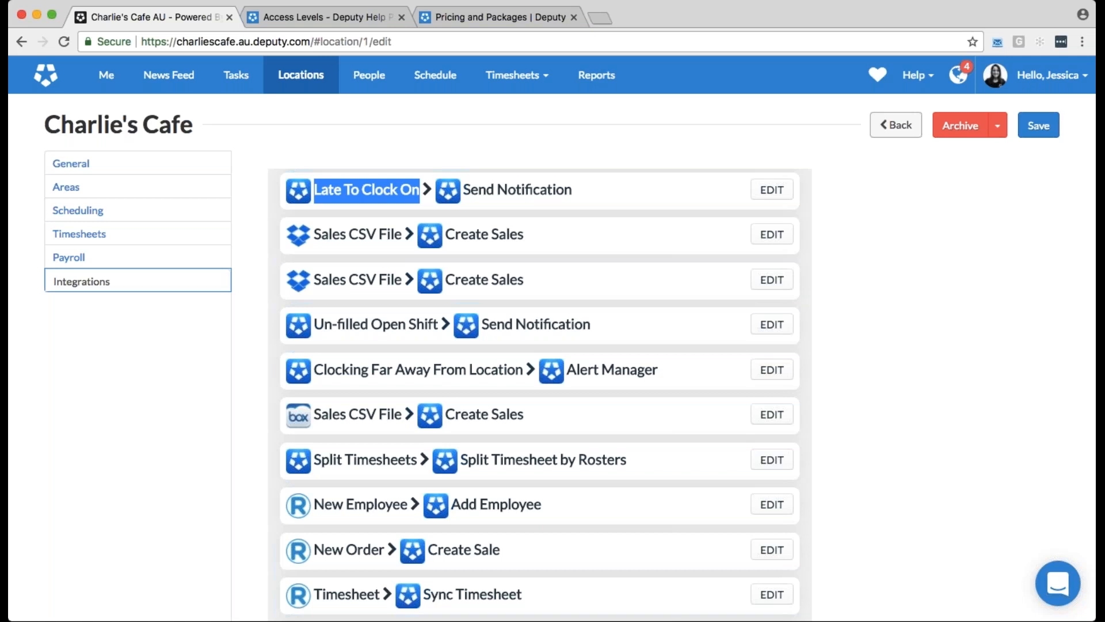
scroll(678, 393, "down", 4)
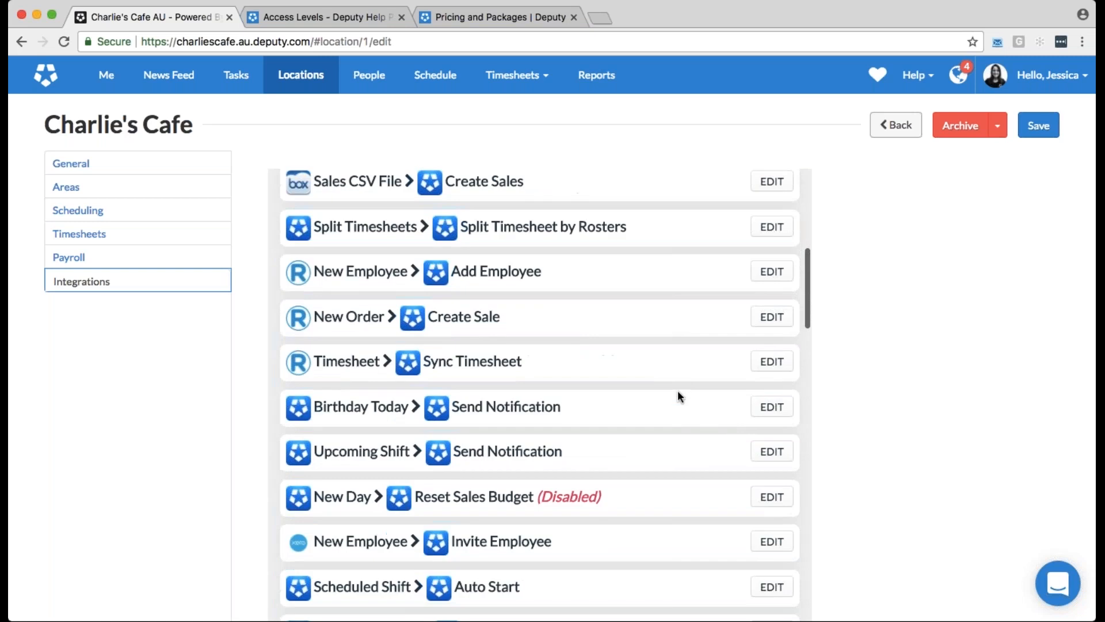
scroll(678, 396, "down", 3)
scroll(678, 393, "down", 6)
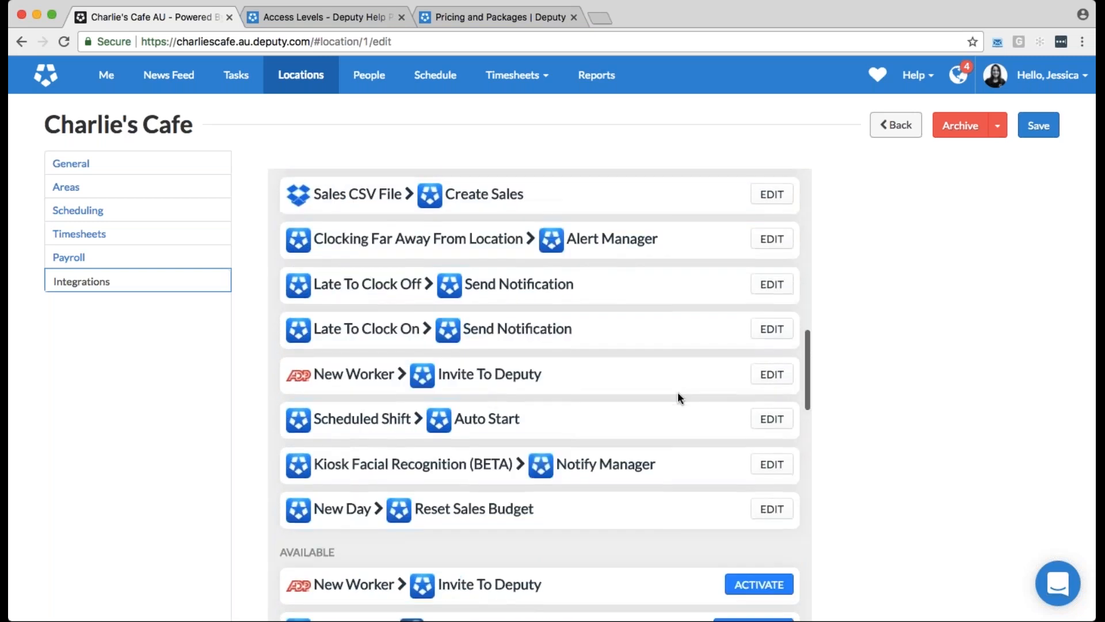
scroll(678, 397, "down", 2)
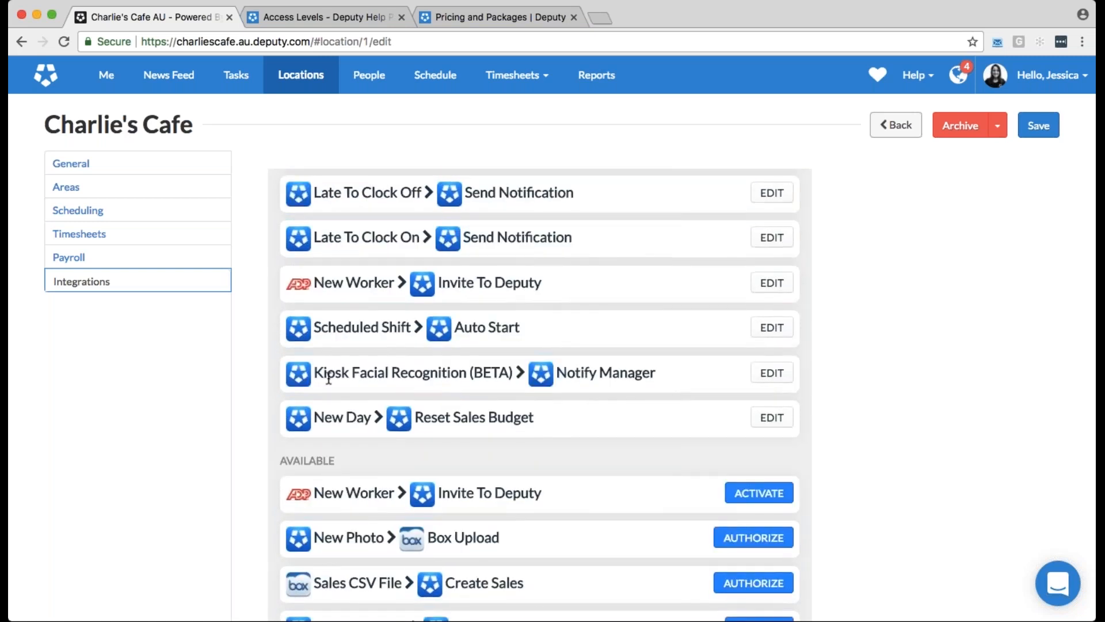
left_click_drag(314, 374, 512, 372)
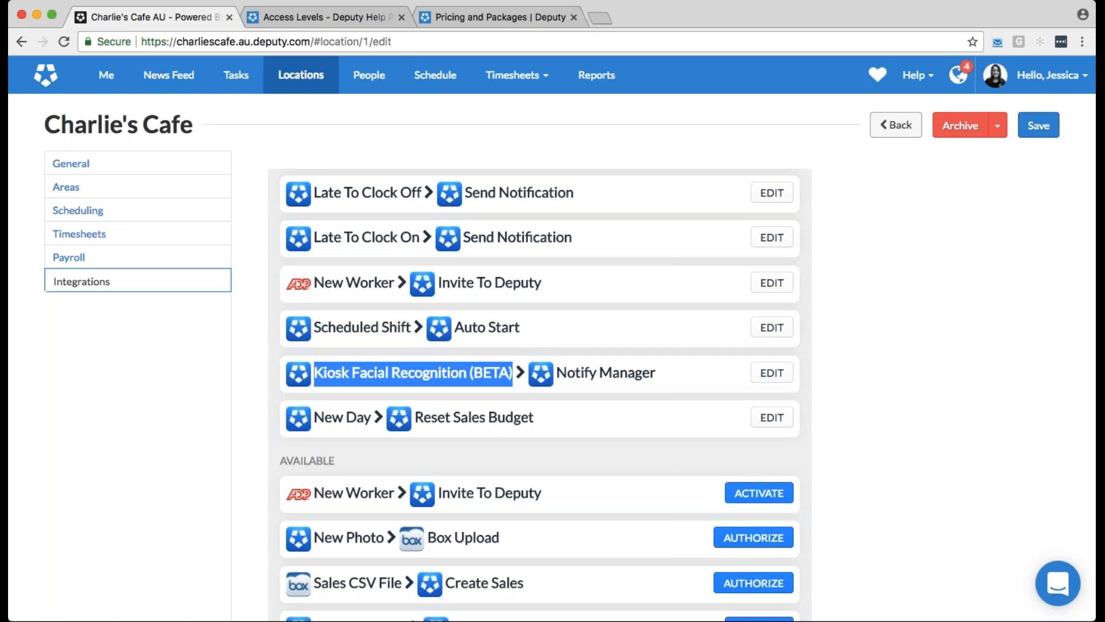
scroll(593, 335, "up", 3)
scroll(593, 335, "up", 7)
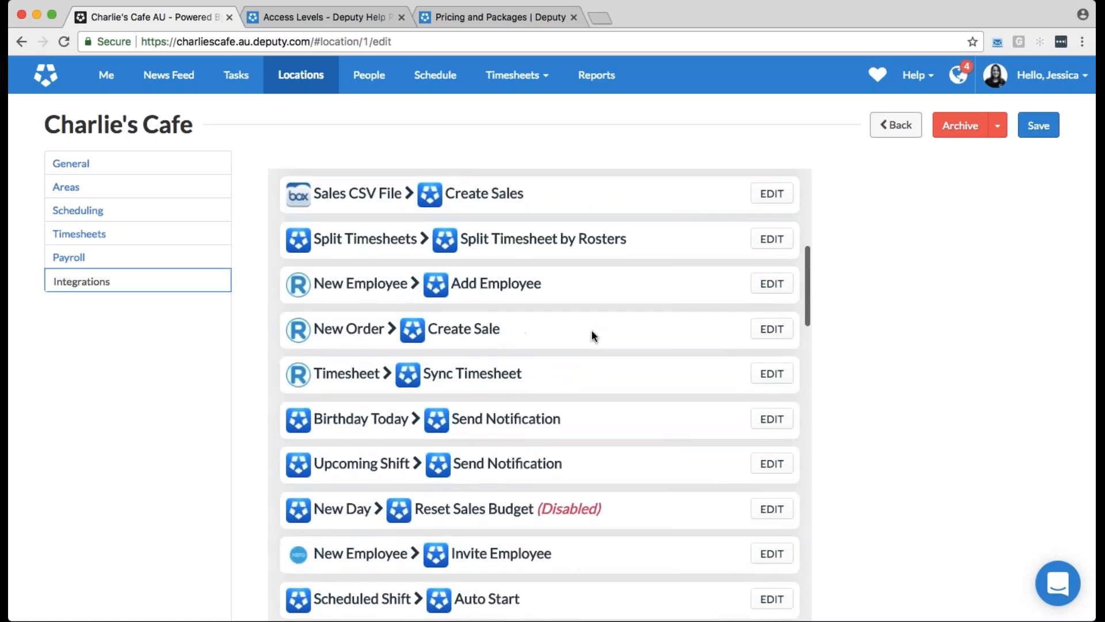
scroll(592, 333, "up", 3)
scroll(589, 334, "up", 1)
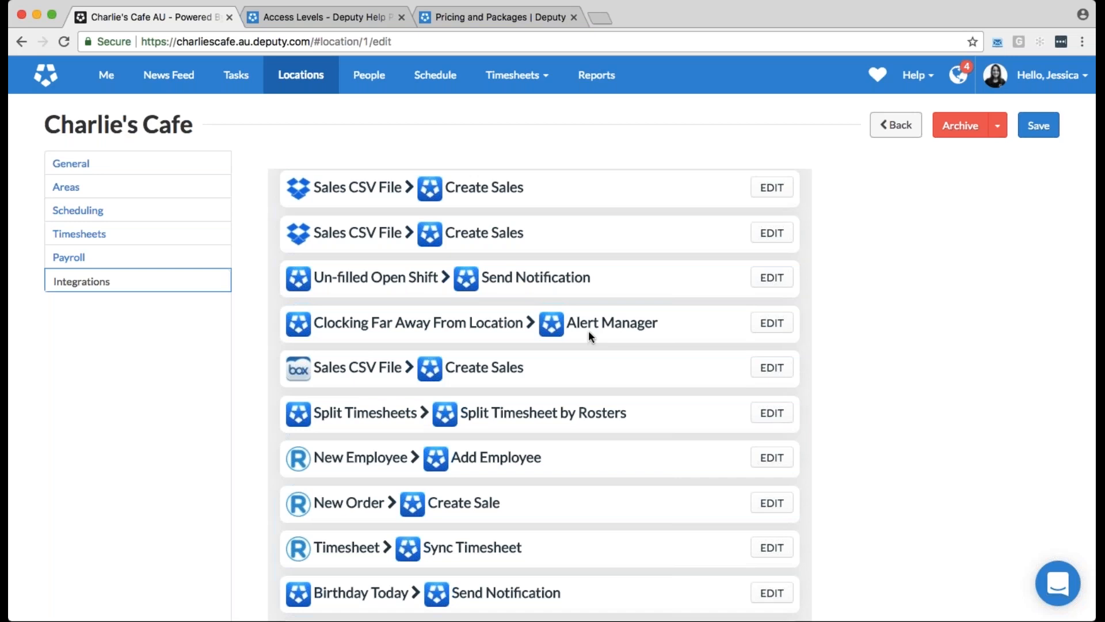
Open the first listed employee's record for editing from the People page and review its job information
left_click(366, 80)
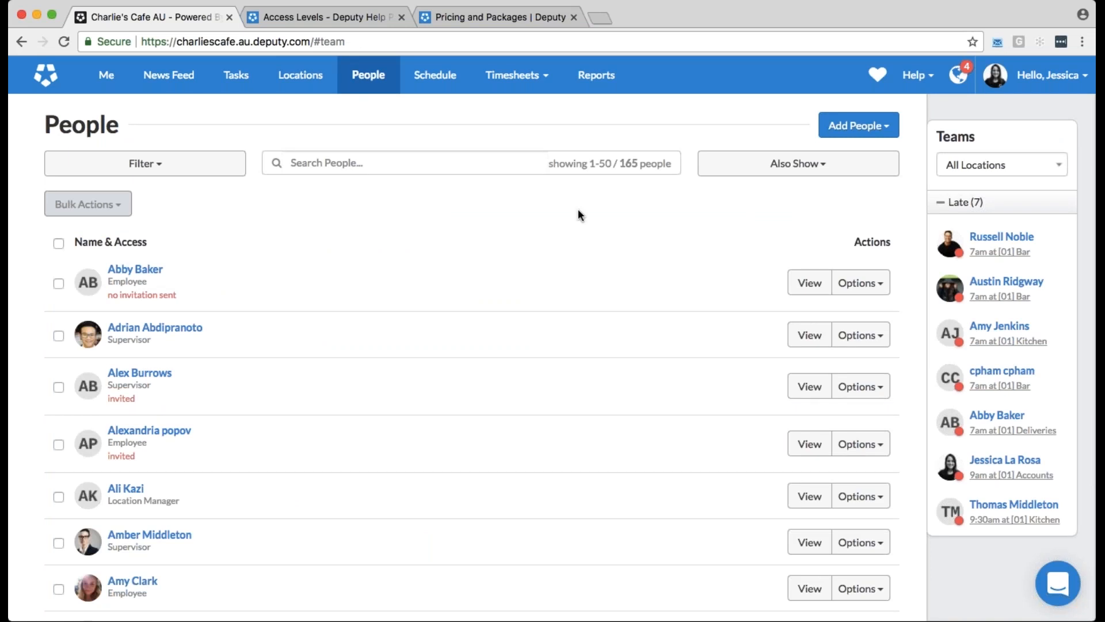
left_click(857, 284)
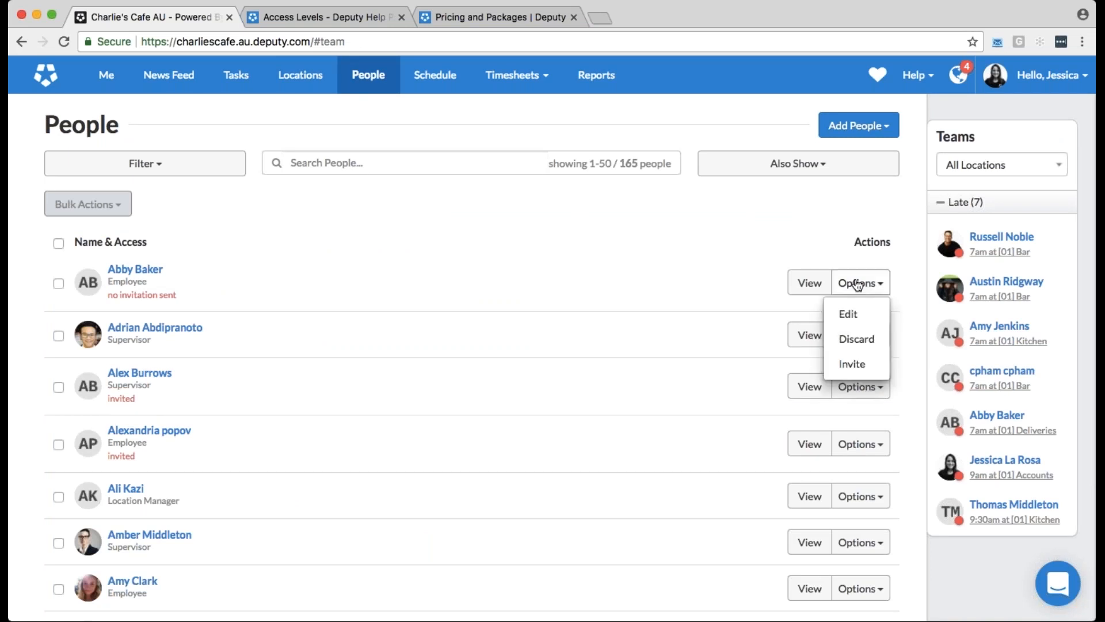
left_click(849, 316)
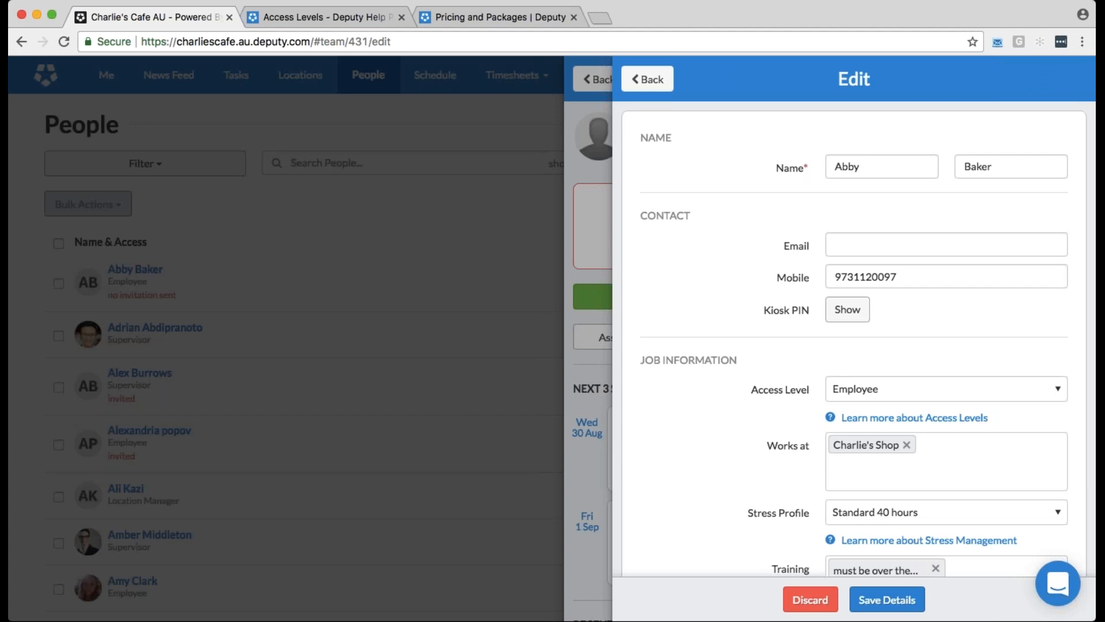
scroll(778, 321, "down", 3)
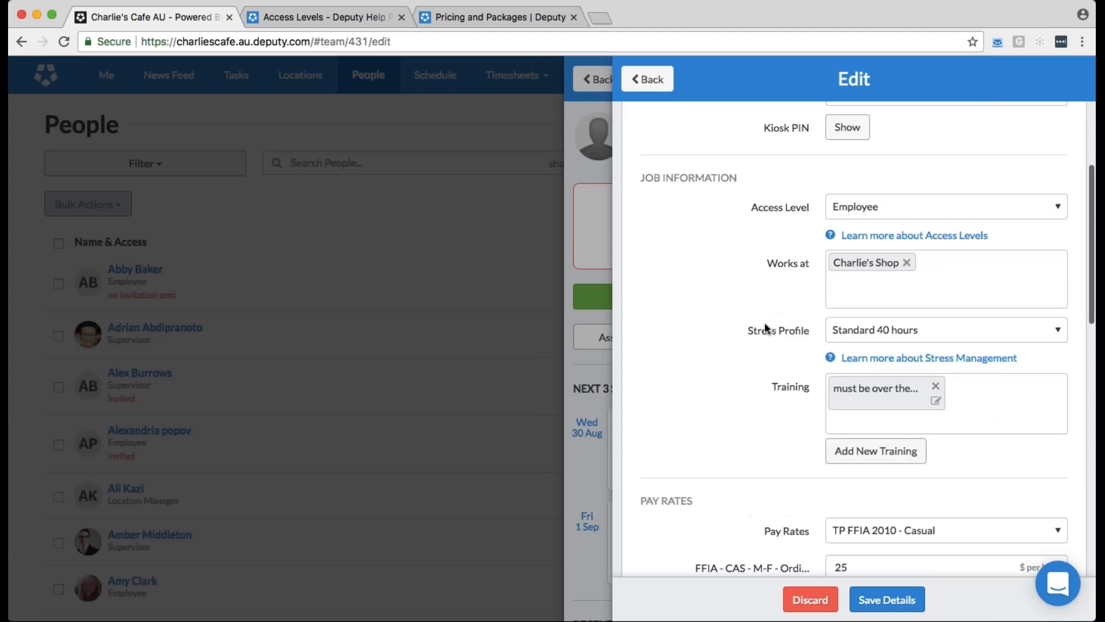
scroll(766, 326, "down", 3)
scroll(764, 328, "up", 1)
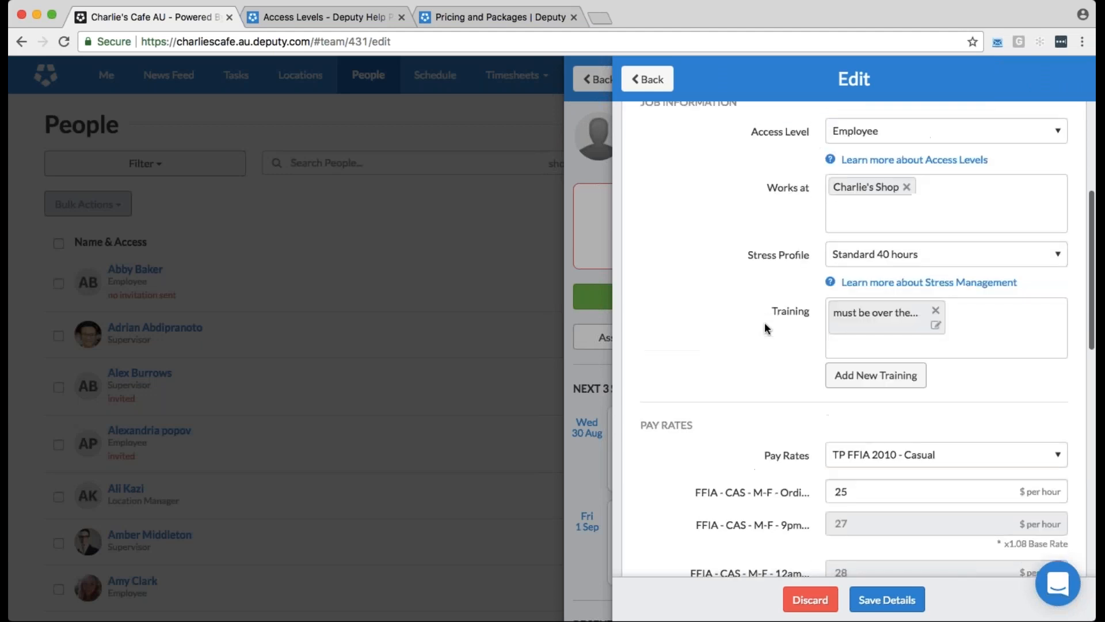
scroll(765, 328, "up", 1)
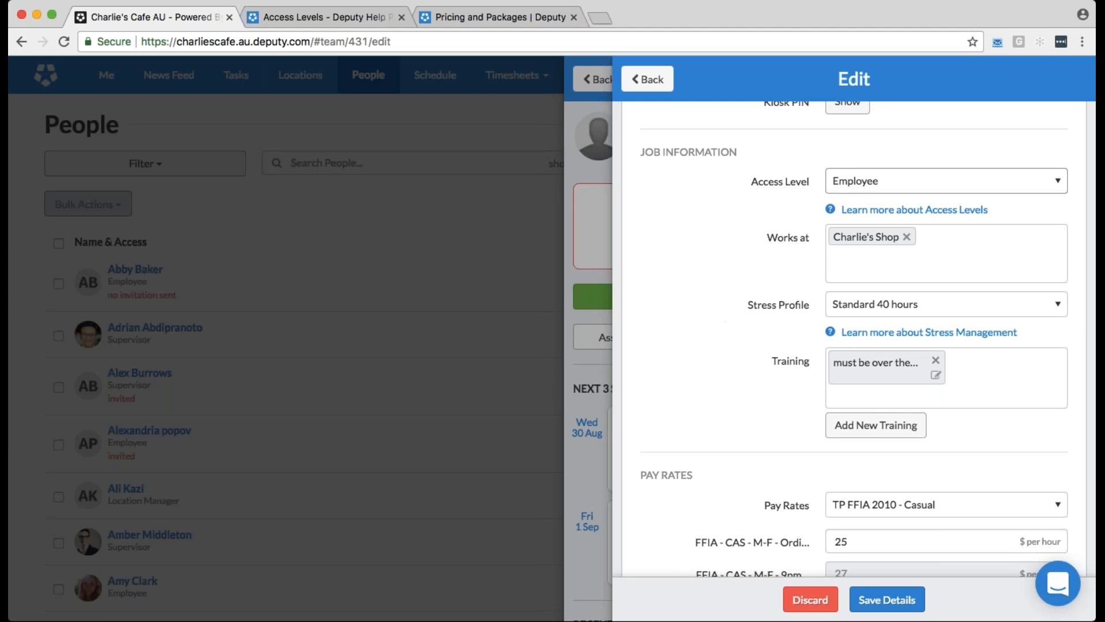
Review the available access levels and stress profiles for this employee without changing either selection
left_click(946, 180)
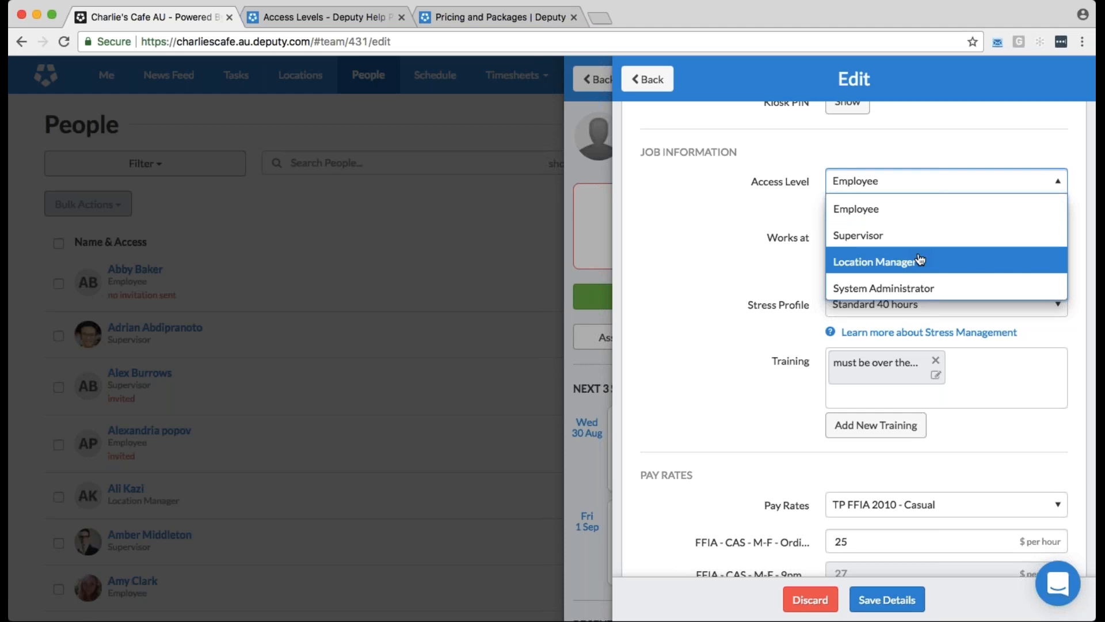
left_click(690, 264)
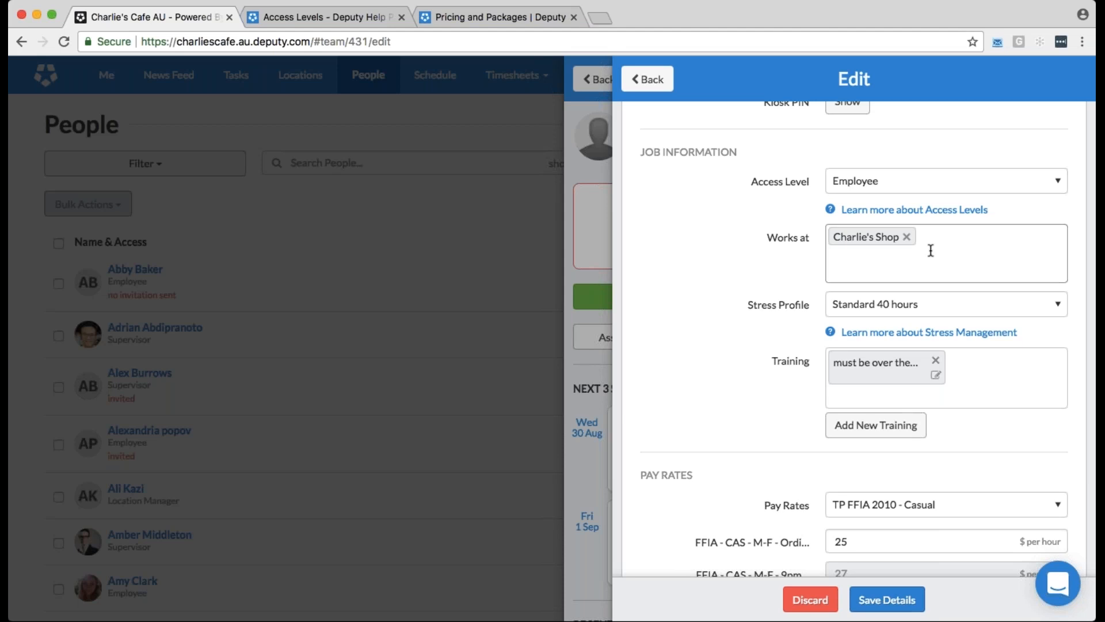
left_click(921, 304)
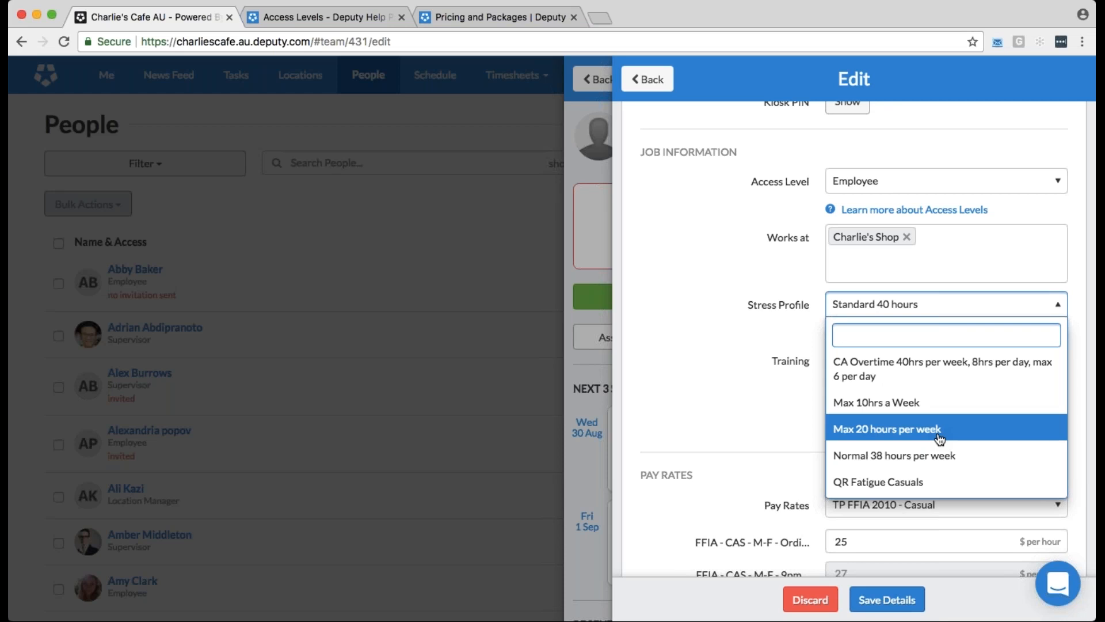
key("Up")
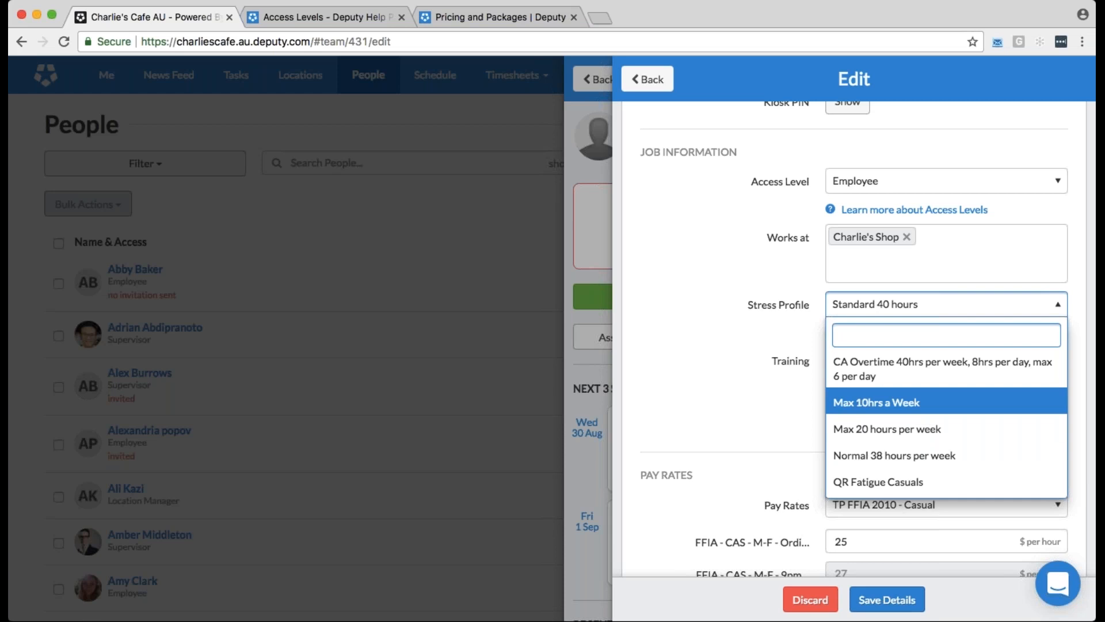
key("Escape")
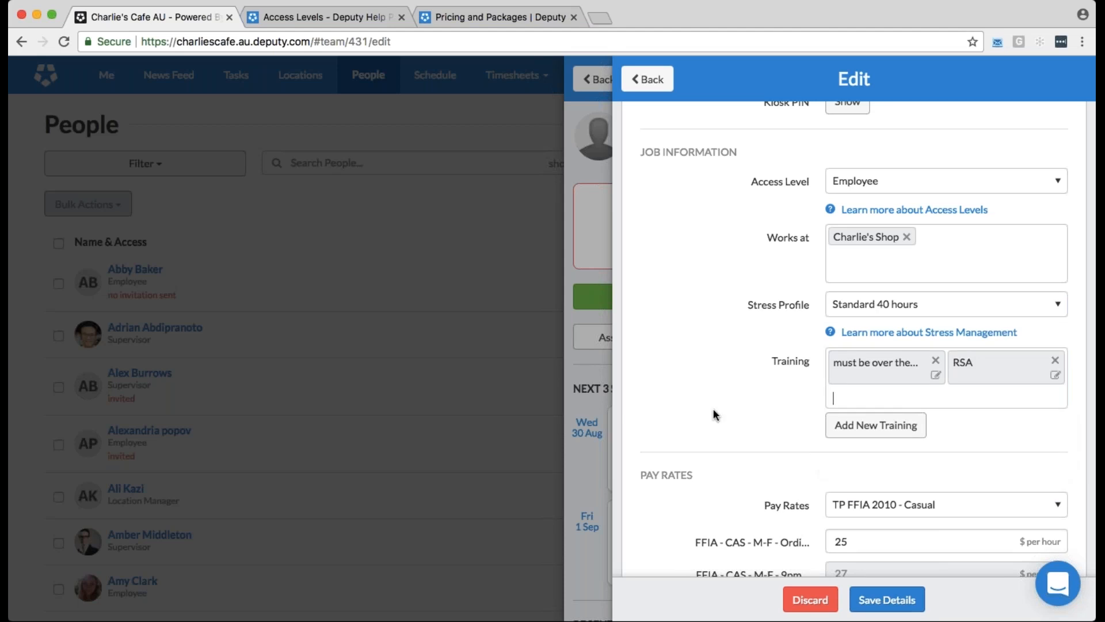
Open the details of the employee's RSA training and review its date, expiry, comments and file fields
left_click(1055, 374)
scroll(693, 377, "down", 1)
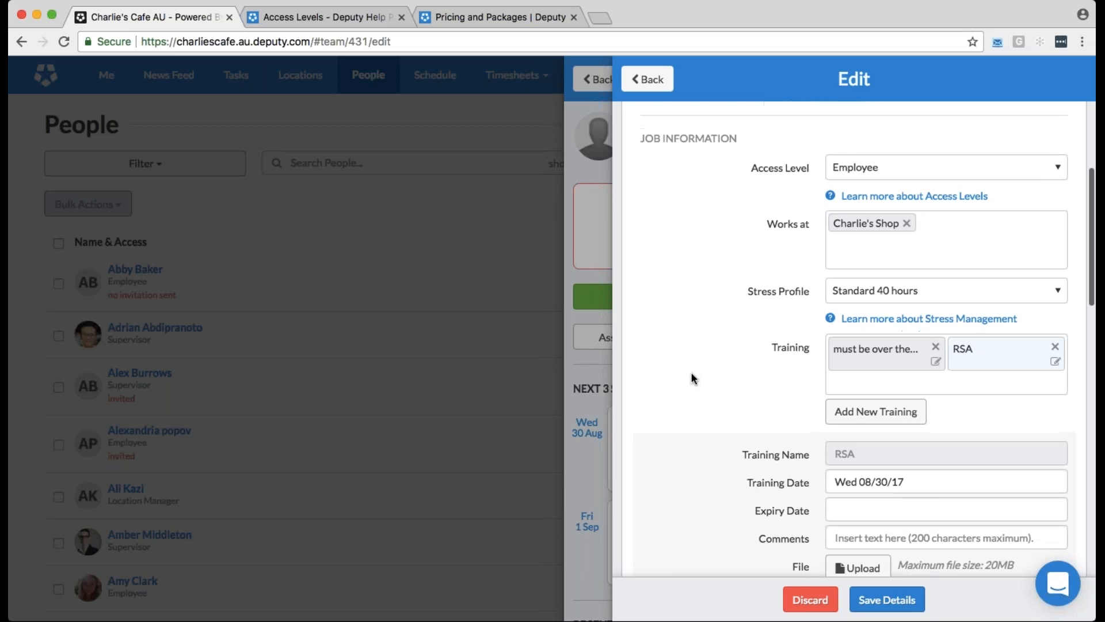
scroll(692, 377, "down", 3)
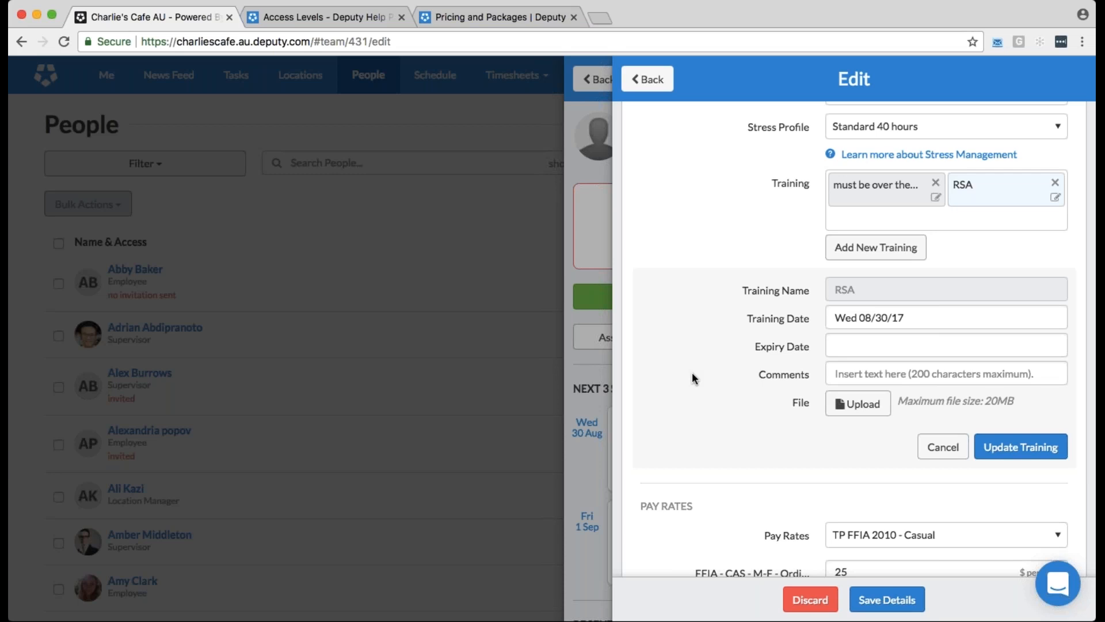
Find the Hourly library rate and assign it as the employee's pay rate
scroll(692, 377, "down", 4)
scroll(693, 375, "down", 3)
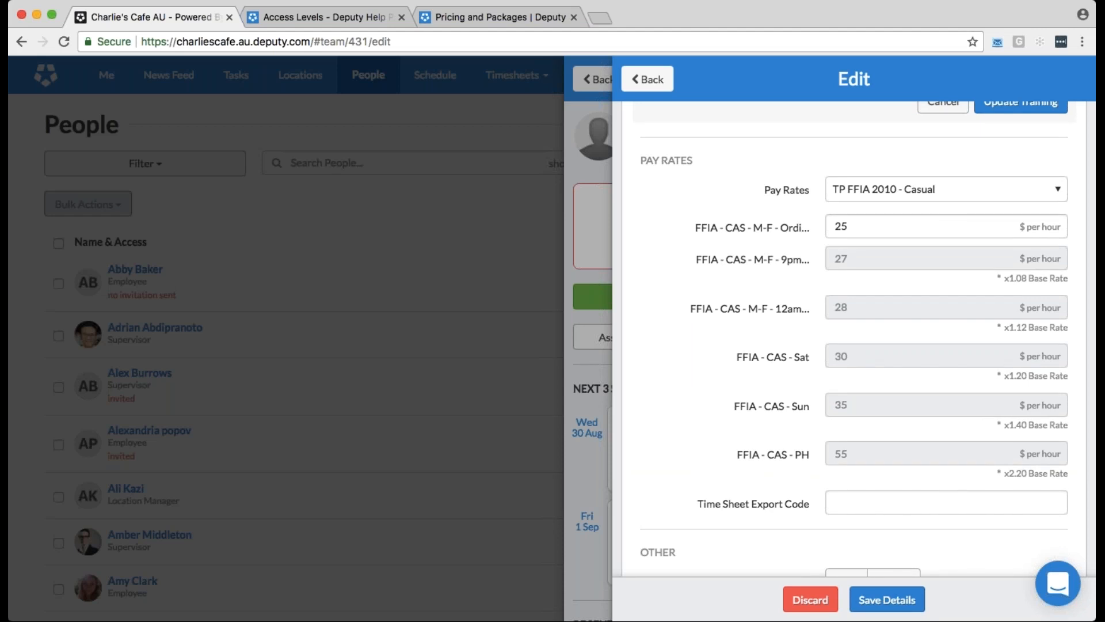
left_click(946, 190)
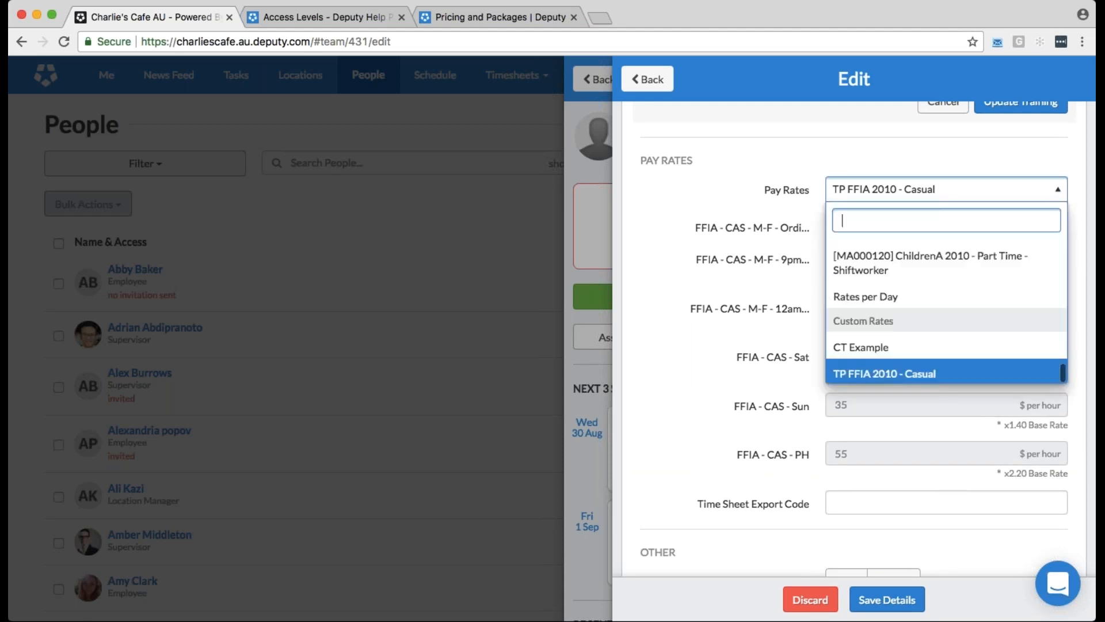
type("hourl")
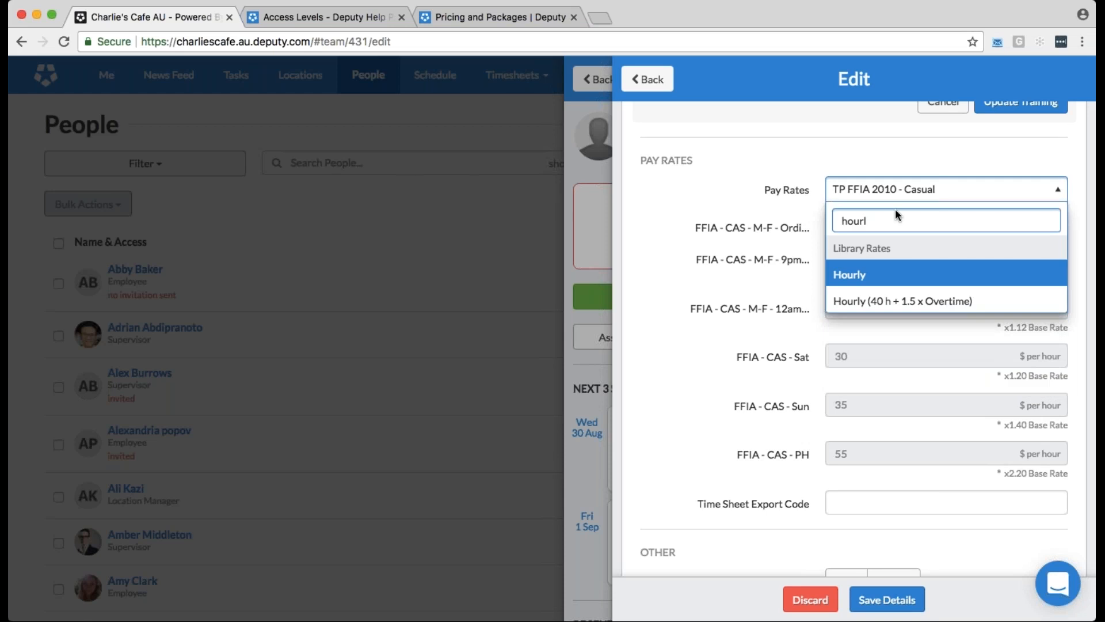
key("Return")
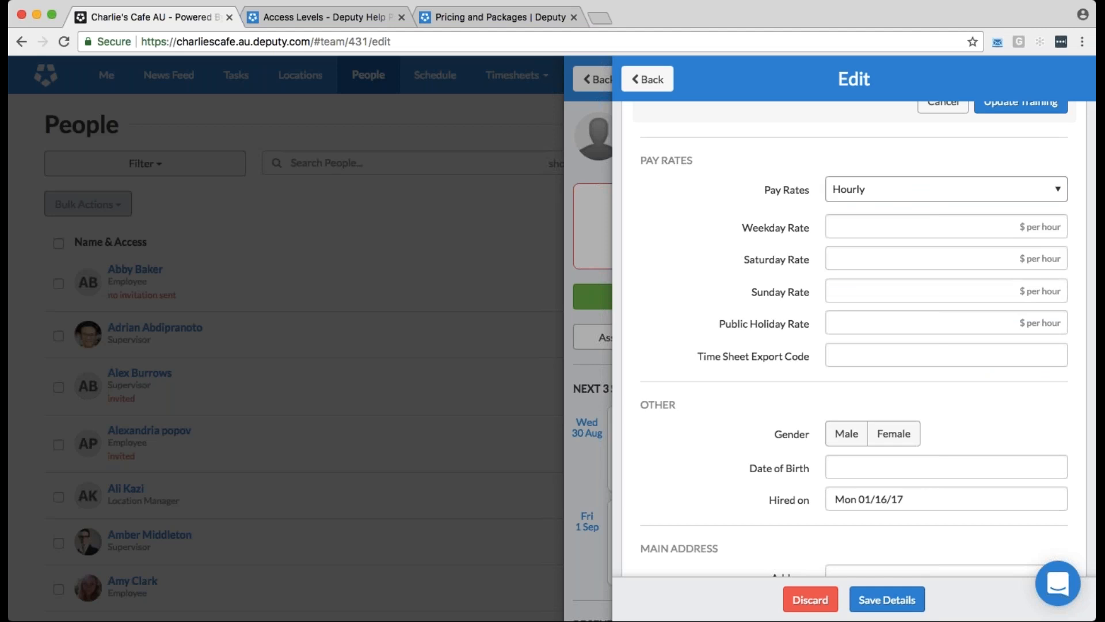
Assign the award rate [MA000003] FFIA 2010 - Casual - Lvl 1 - post-2017 as the employee's pay rate
left_click(944, 189)
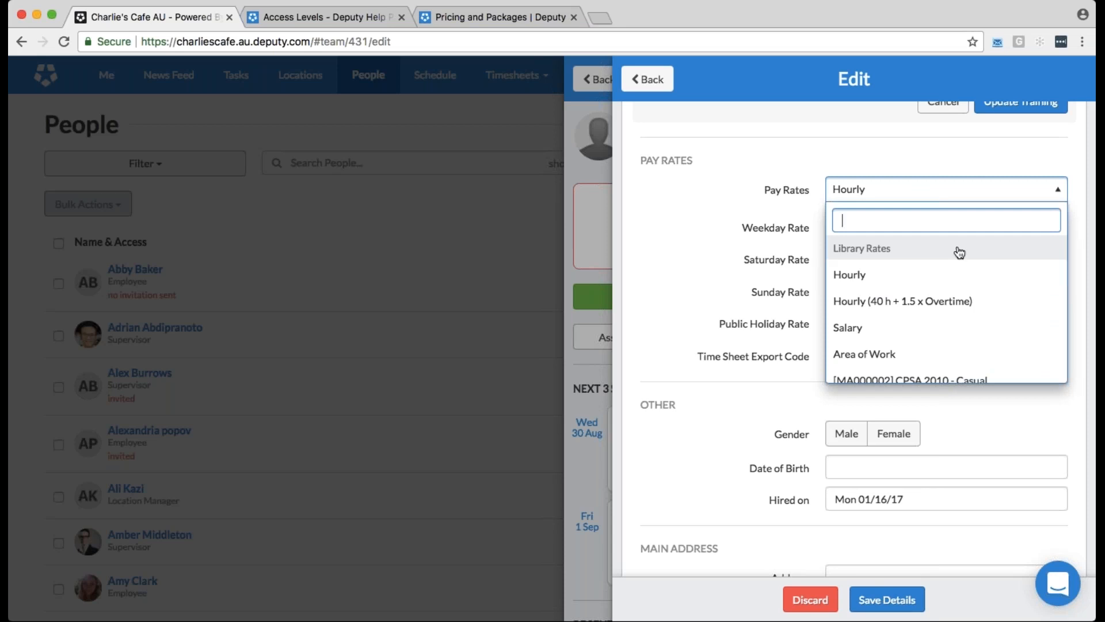
scroll(959, 252, "down", 5)
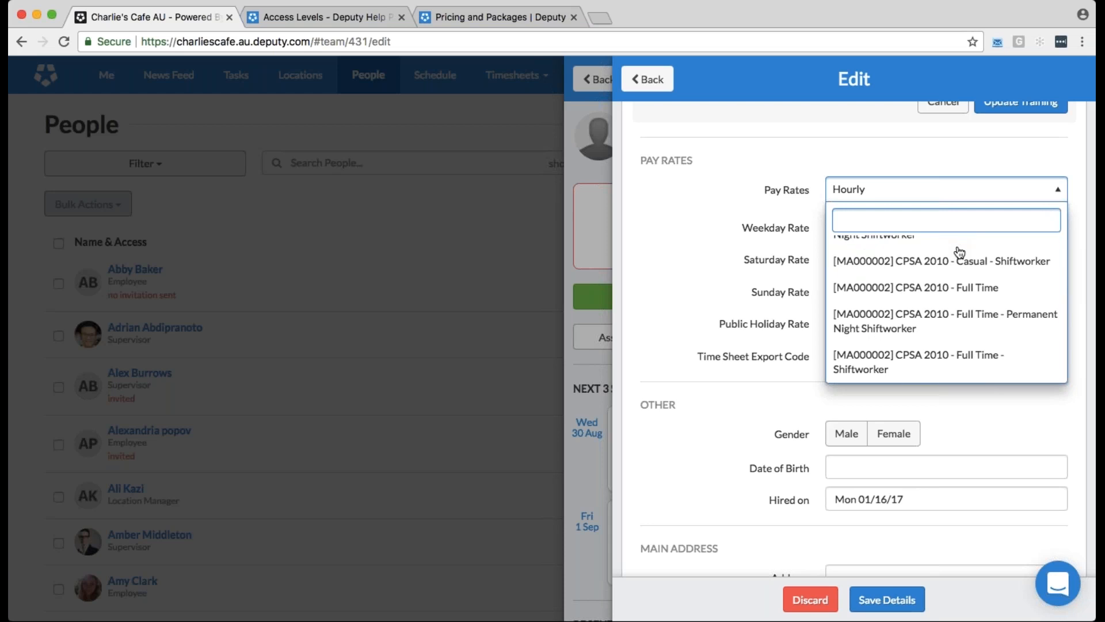
scroll(966, 315, "down", 3)
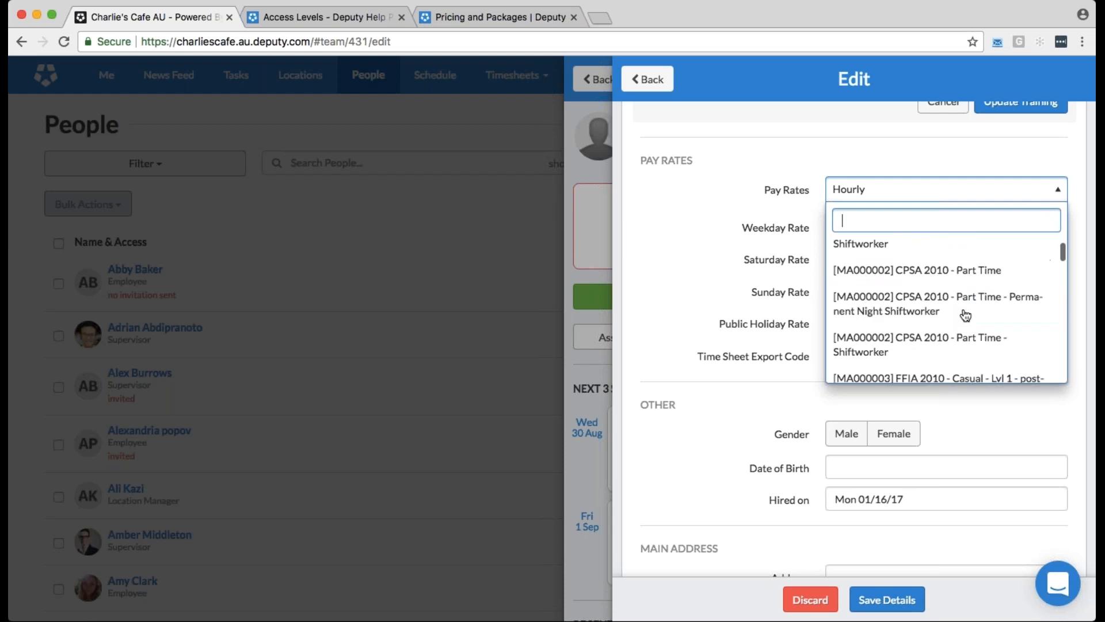
scroll(965, 315, "down", 1)
scroll(965, 315, "down", 2)
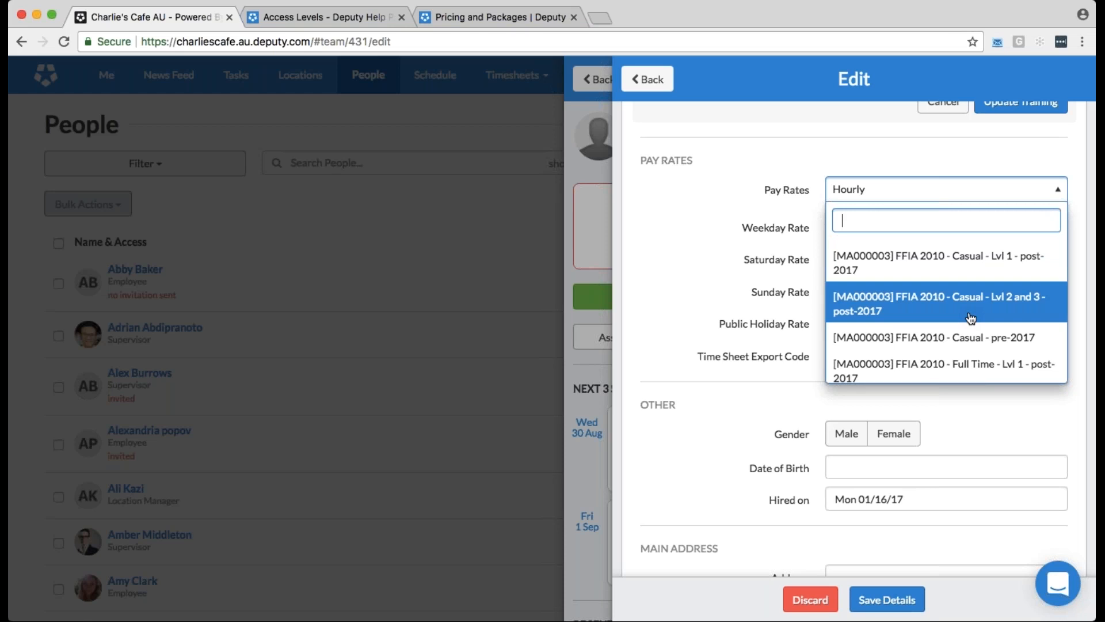
left_click(944, 263)
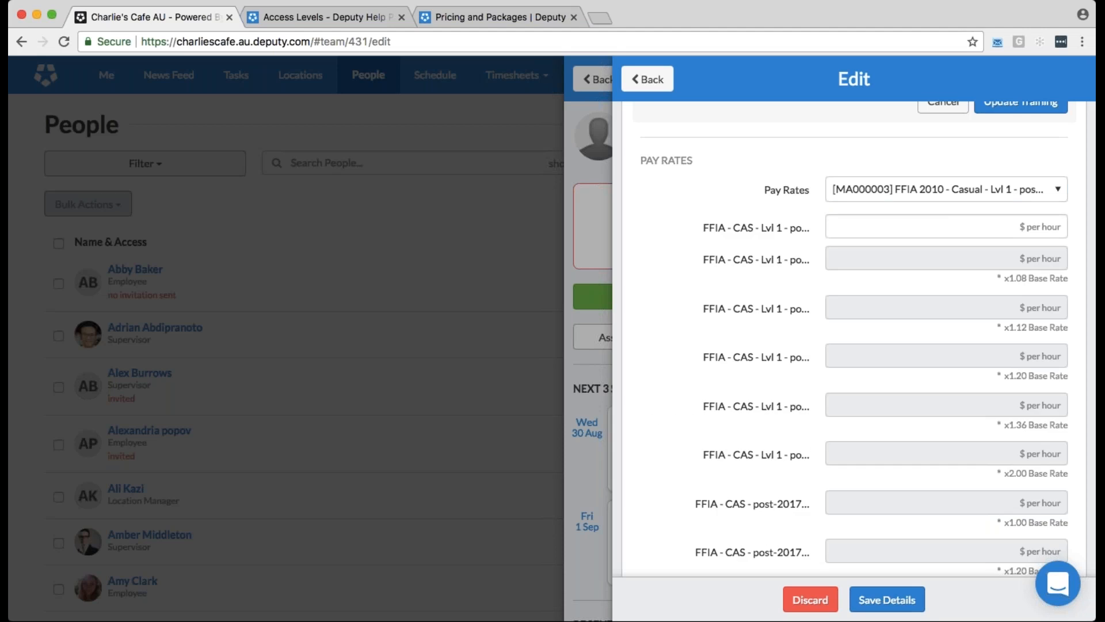
Set the award's base rate to $15 per hour and review the remaining rate, personal, address and emergency contact fields
left_click(999, 219)
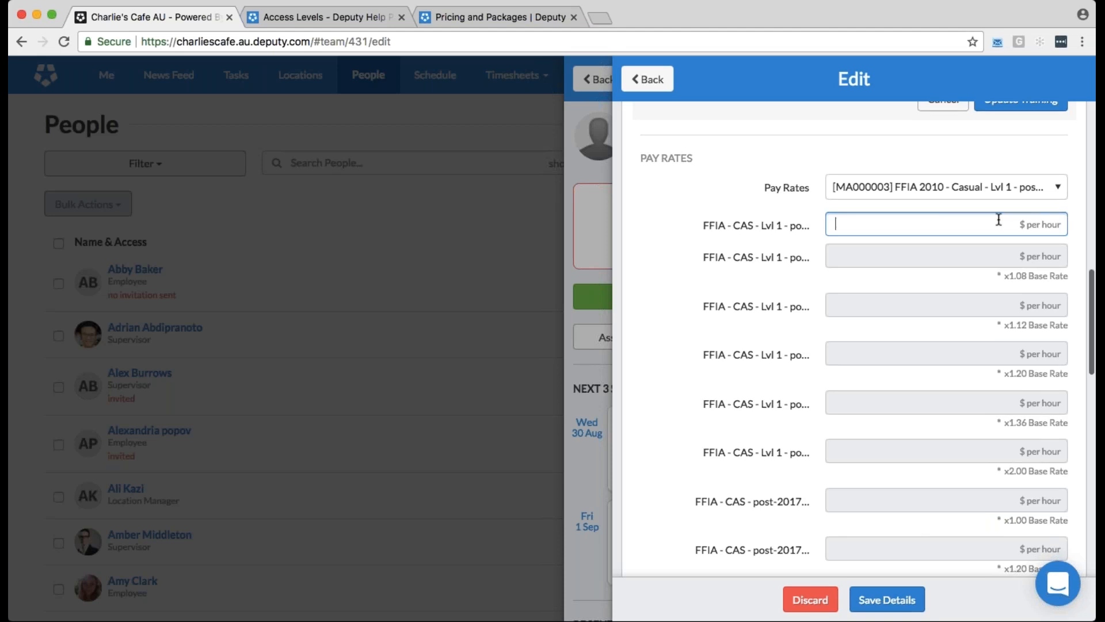
type("15")
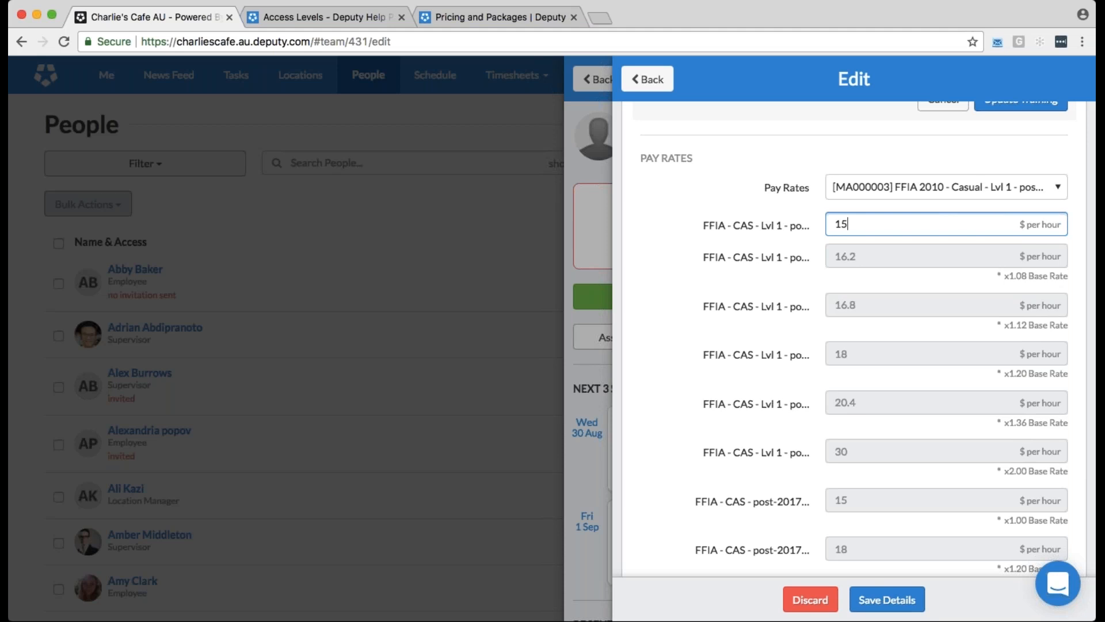
scroll(854, 340, "down", 4)
scroll(744, 295, "down", 5)
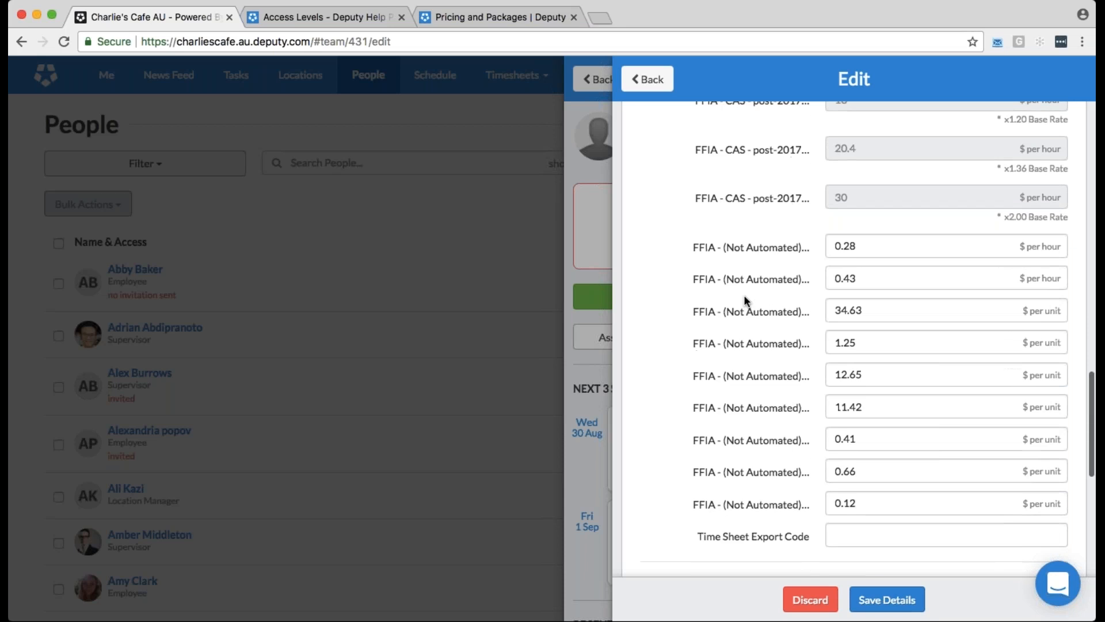
scroll(743, 295, "down", 7)
scroll(744, 294, "down", 2)
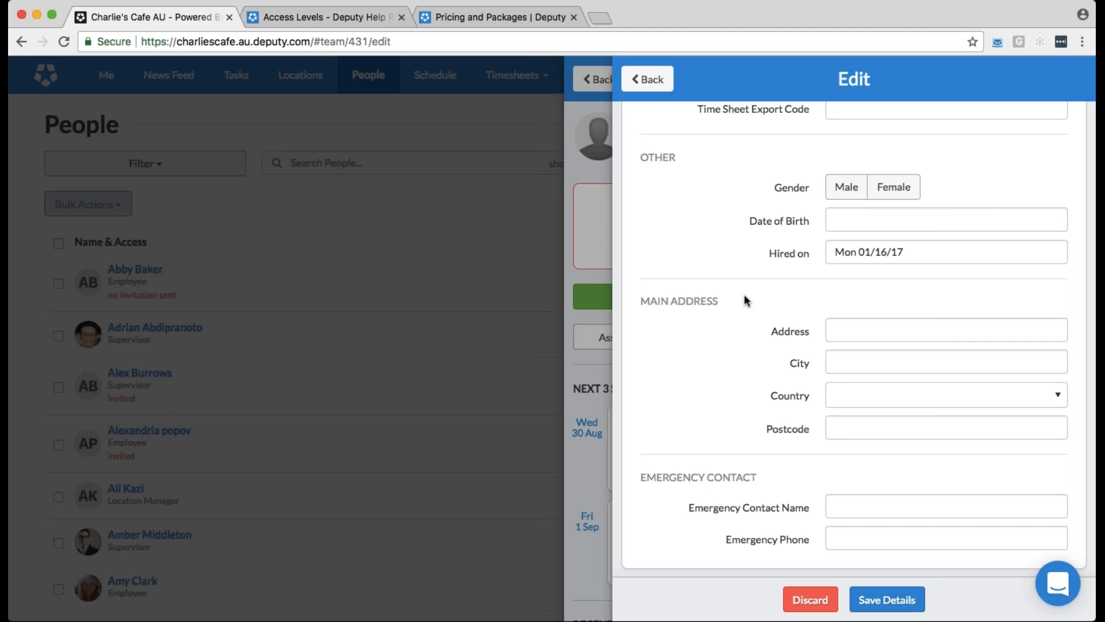
Leave the employee's edit form and profile and open the form for adding or importing multiple people
left_click(652, 80)
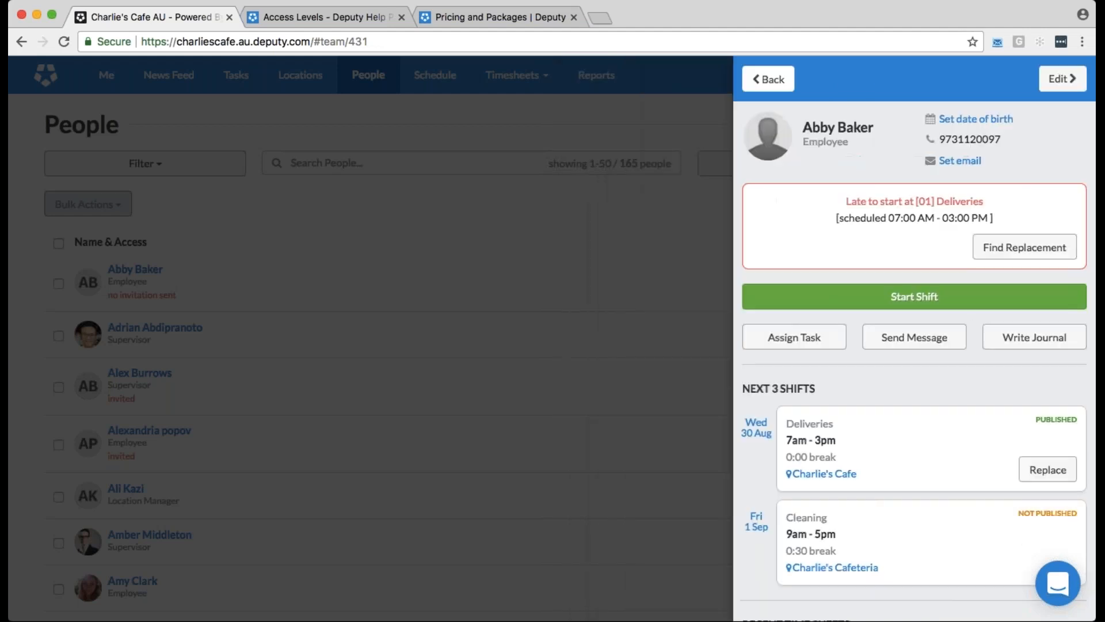
left_click(772, 84)
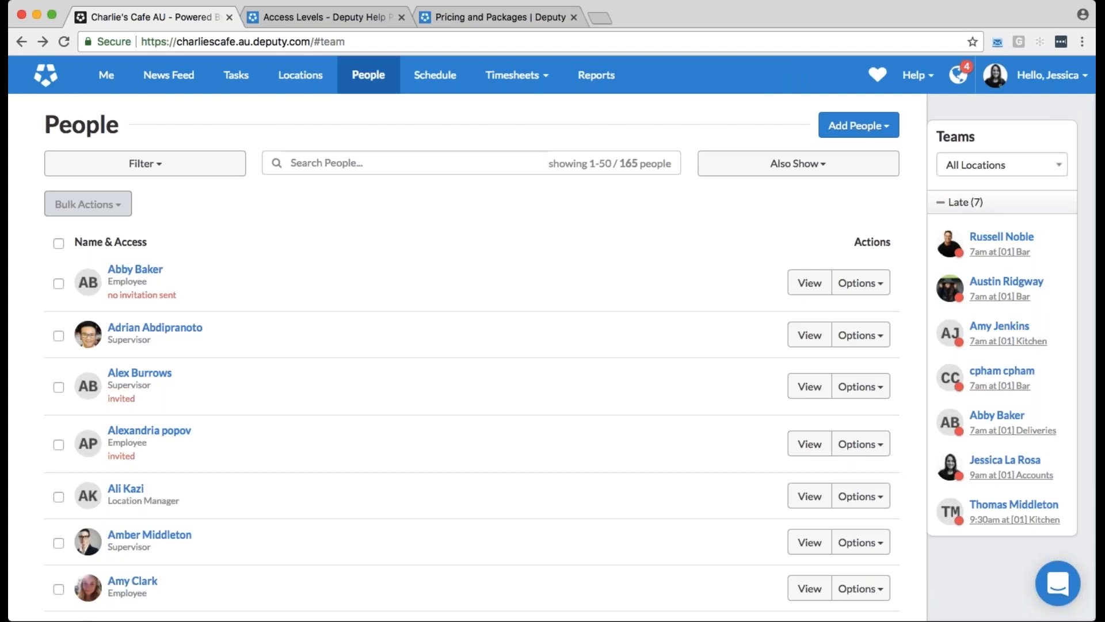
left_click(855, 126)
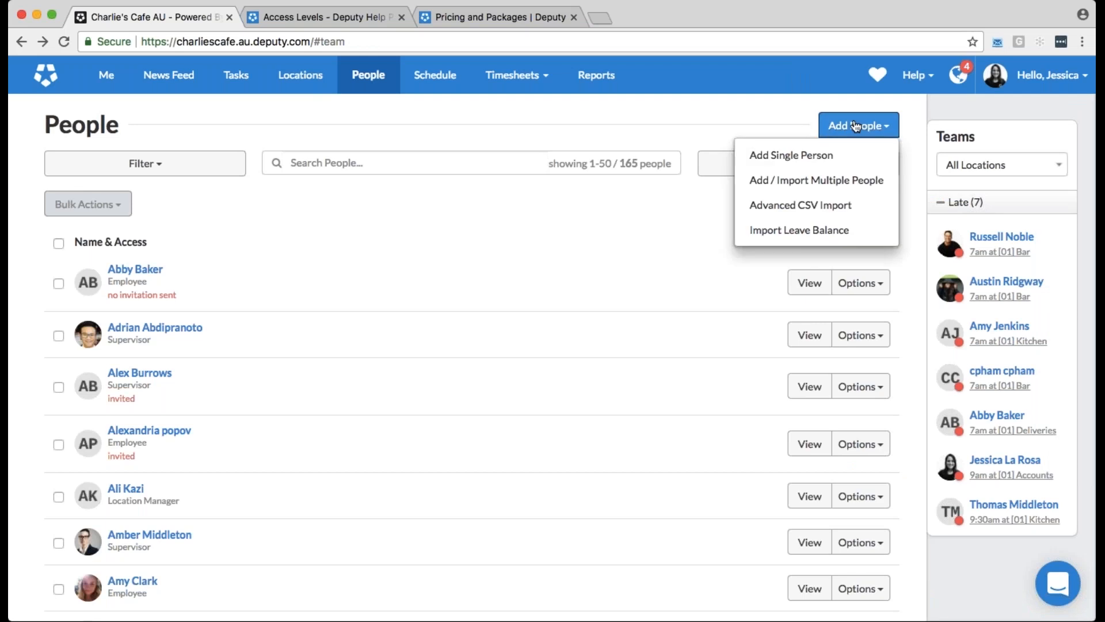
left_click(856, 183)
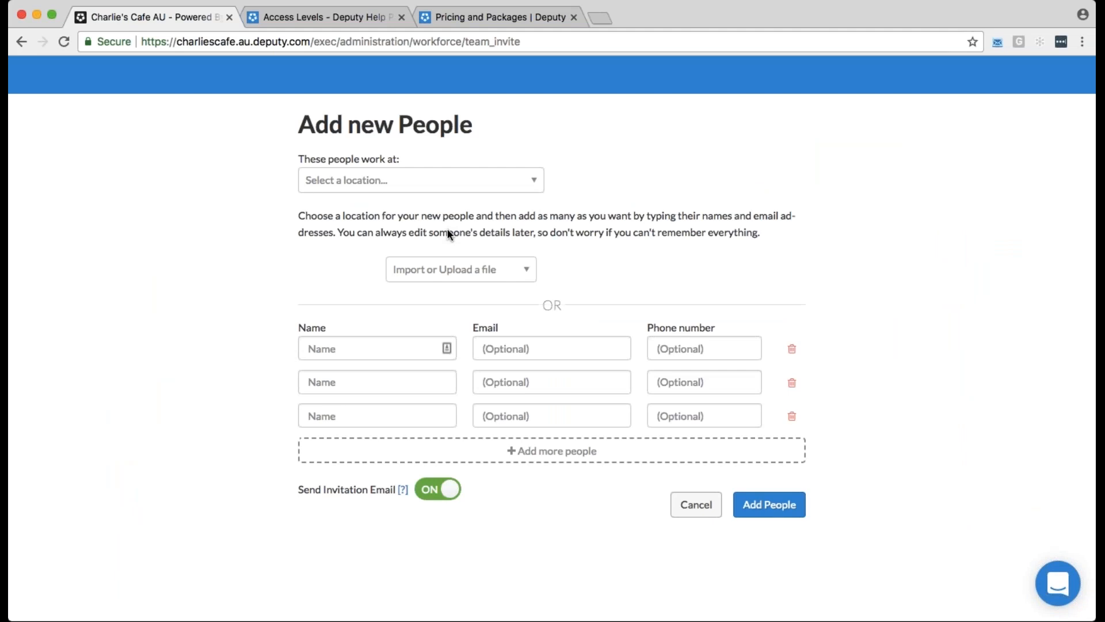
Review the available import sources for new people, open the WageEasy file upload instructions and dismiss them
left_click(458, 269)
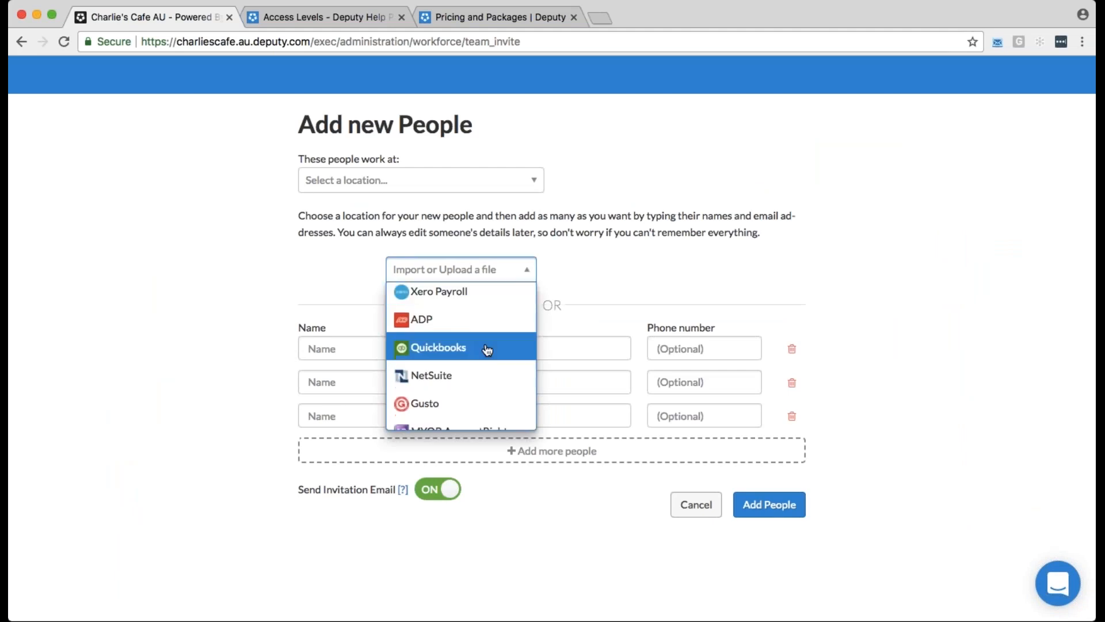
scroll(487, 350, "down", 3)
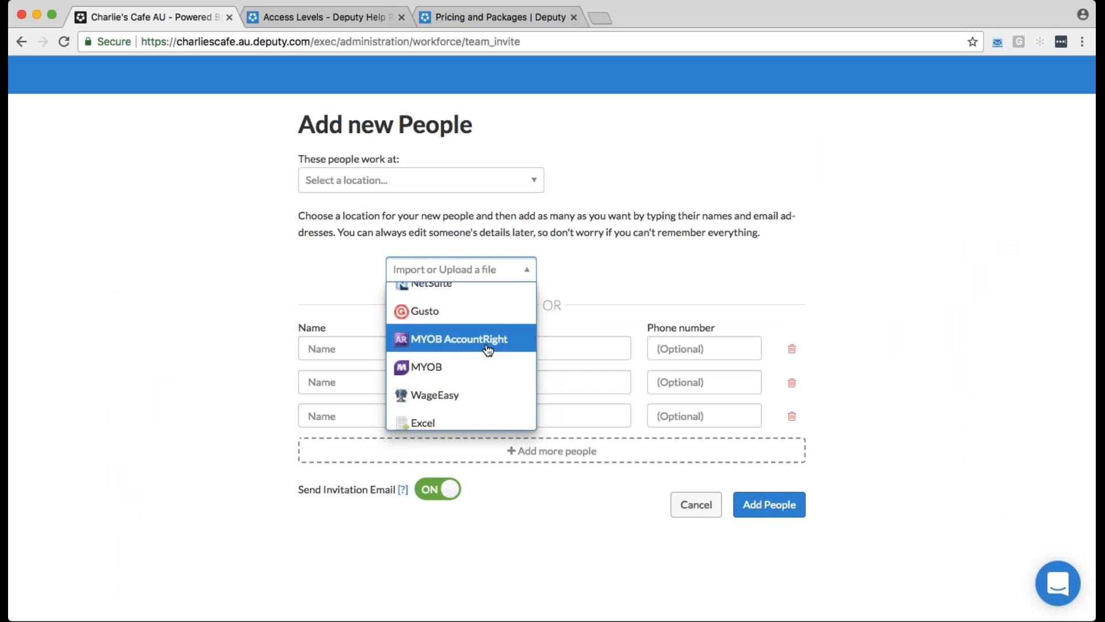
scroll(488, 350, "down", 1)
scroll(490, 345, "down", 1)
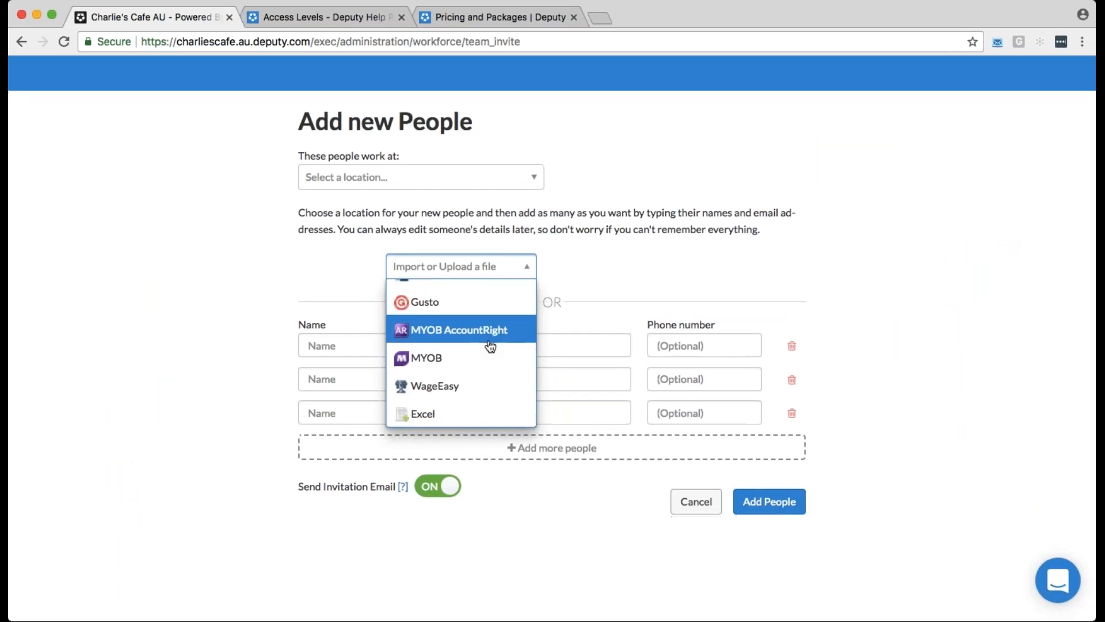
left_click(494, 399)
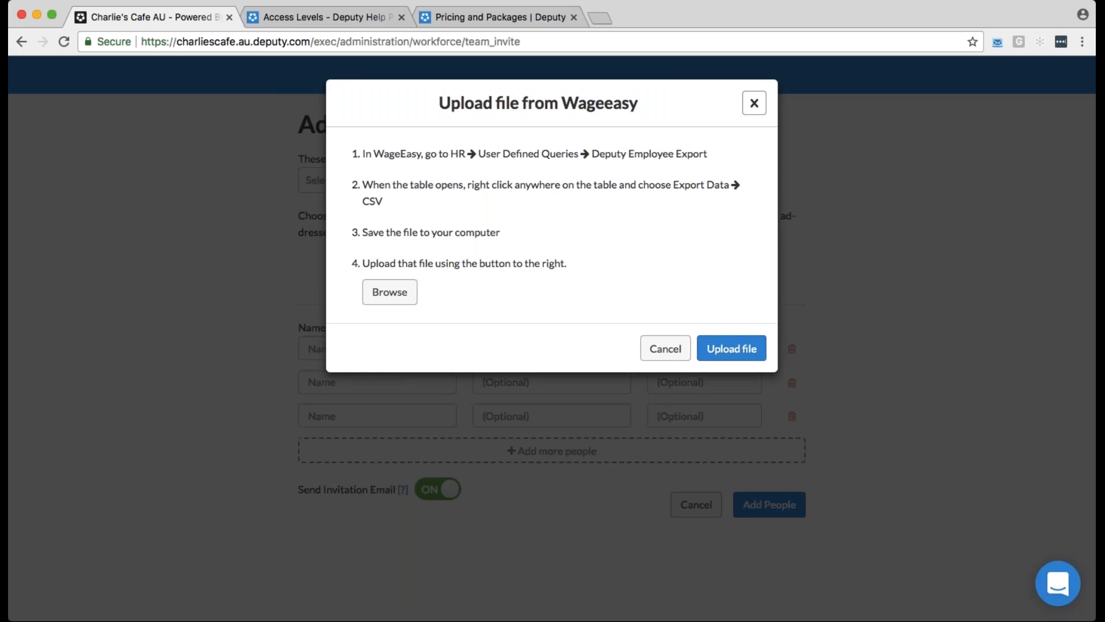
key("Escape")
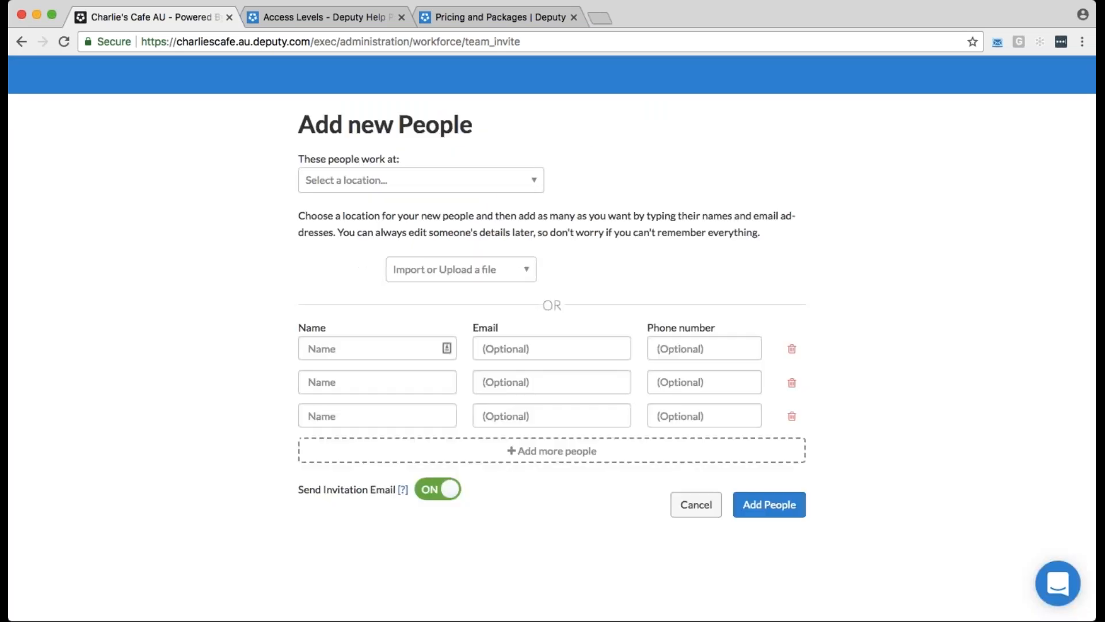
Go to the Charlie's Cafe schedule and examine its week view options and the list of locations and areas
left_click(22, 42)
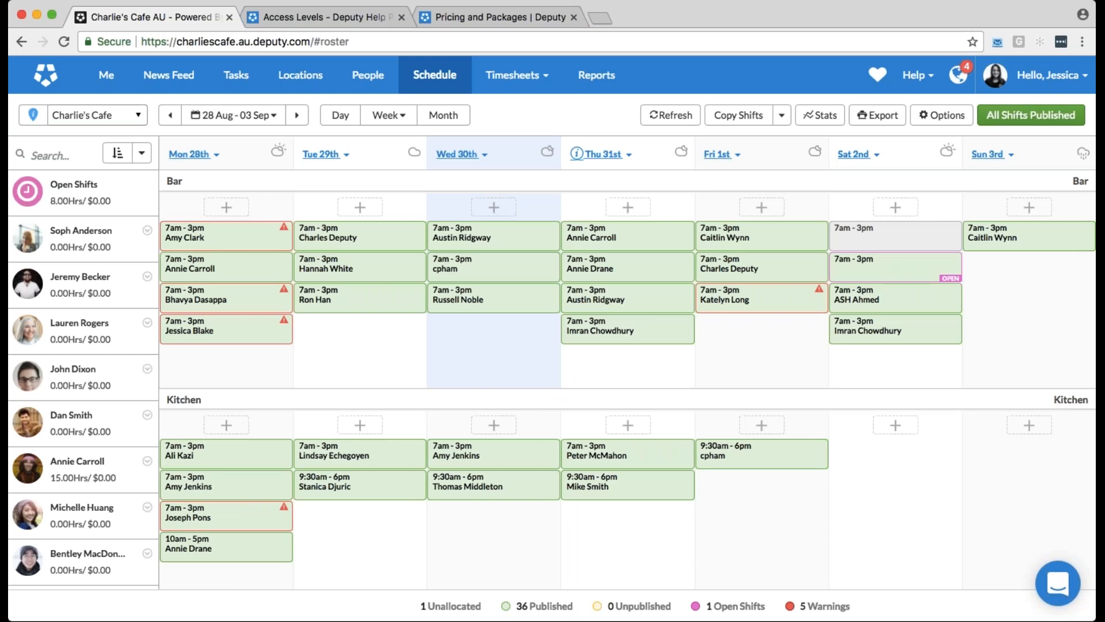
left_click(400, 118)
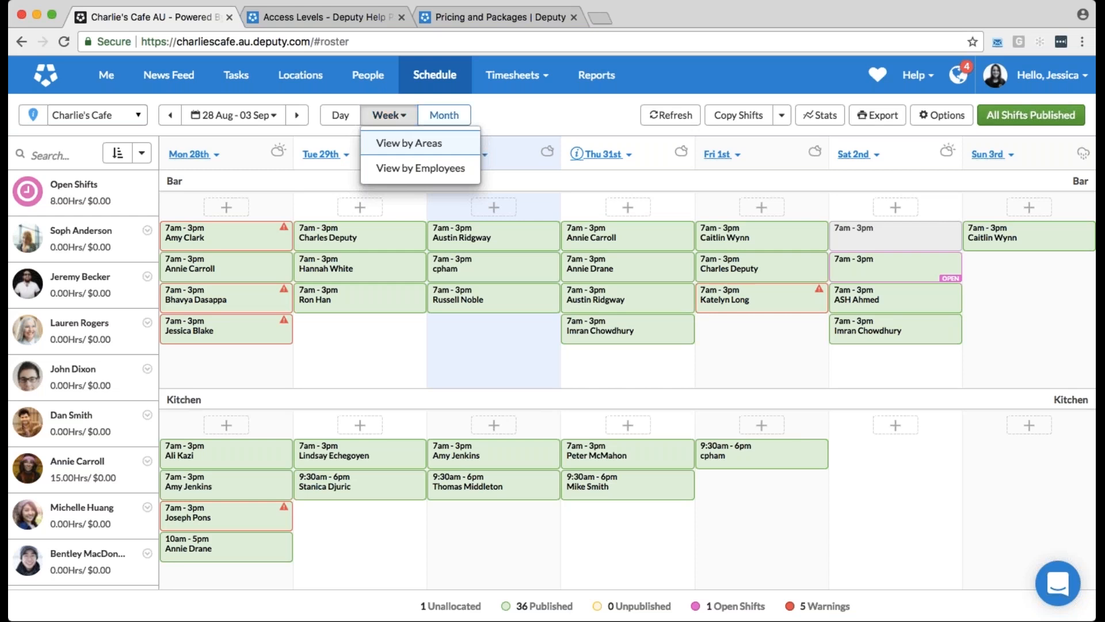
left_click(524, 116)
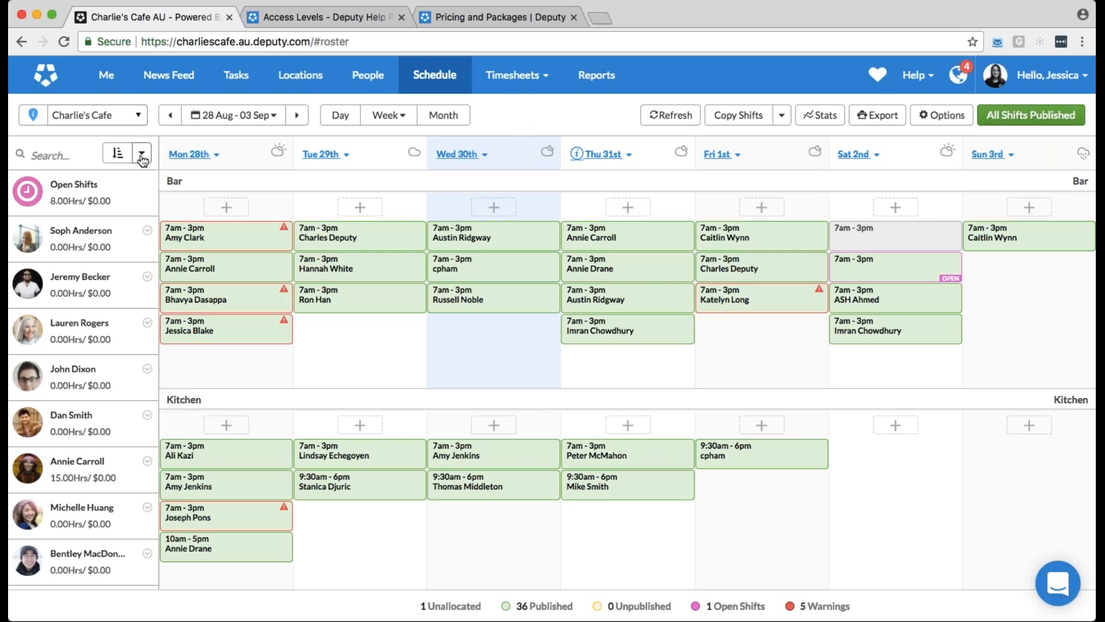
left_click(138, 115)
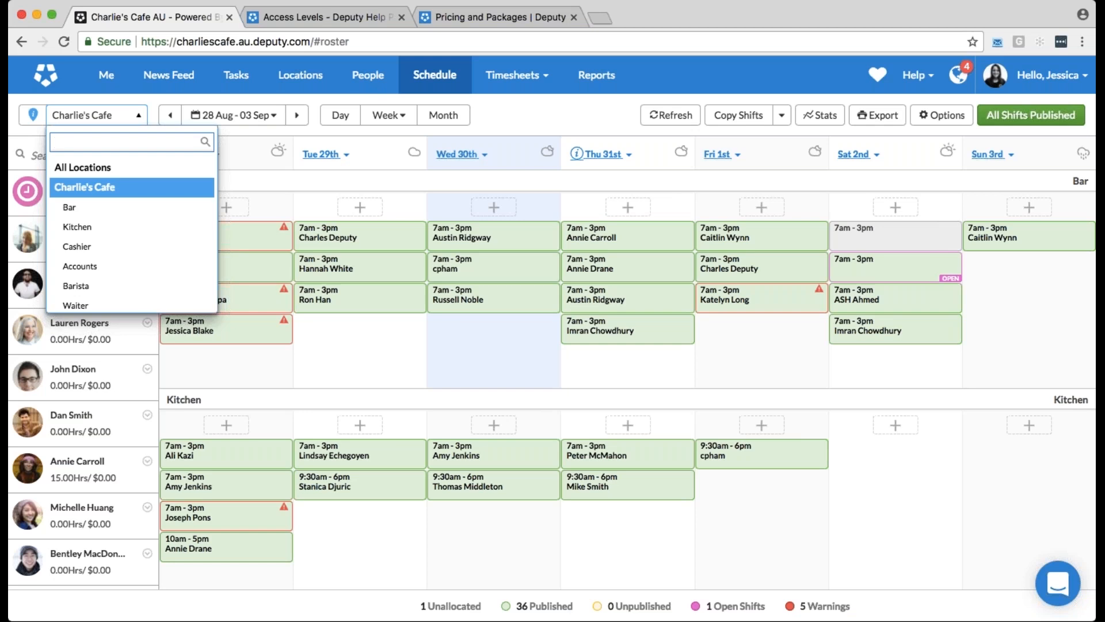
key("Escape")
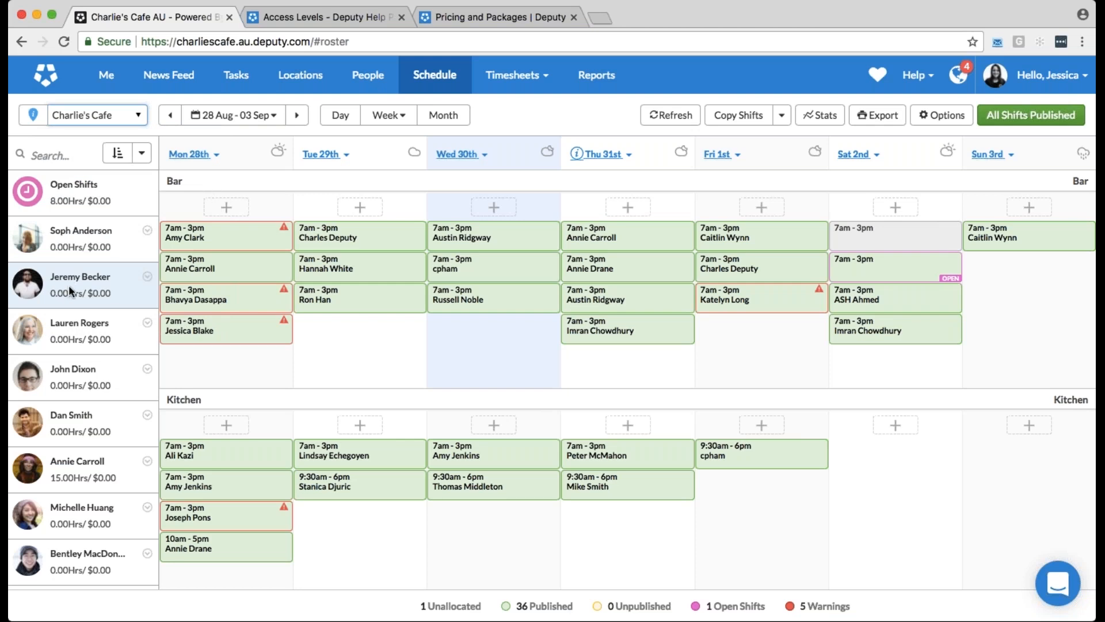
Roster the second listed employee in Kitchen on Thu 31st and add an empty shift in Bar on Fri 1st
left_click_drag(68, 285, 620, 524)
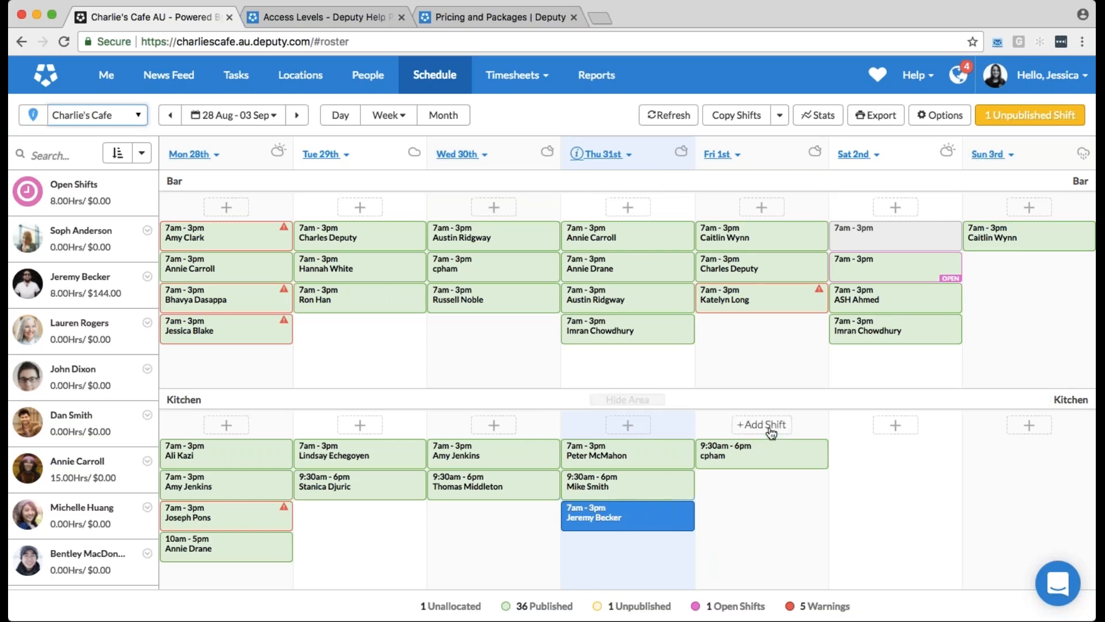
left_click(773, 212)
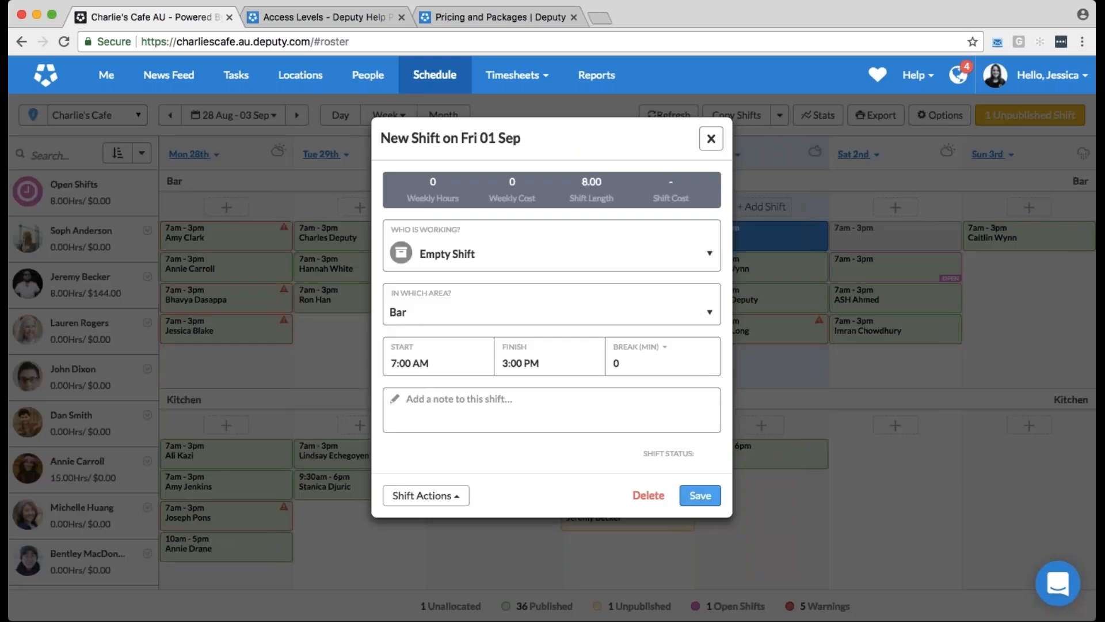
Review the employees selectable for the Friday Bar shift and their status flags, then close the form with Empty Shift kept
left_click(571, 259)
scroll(631, 397, "down", 1)
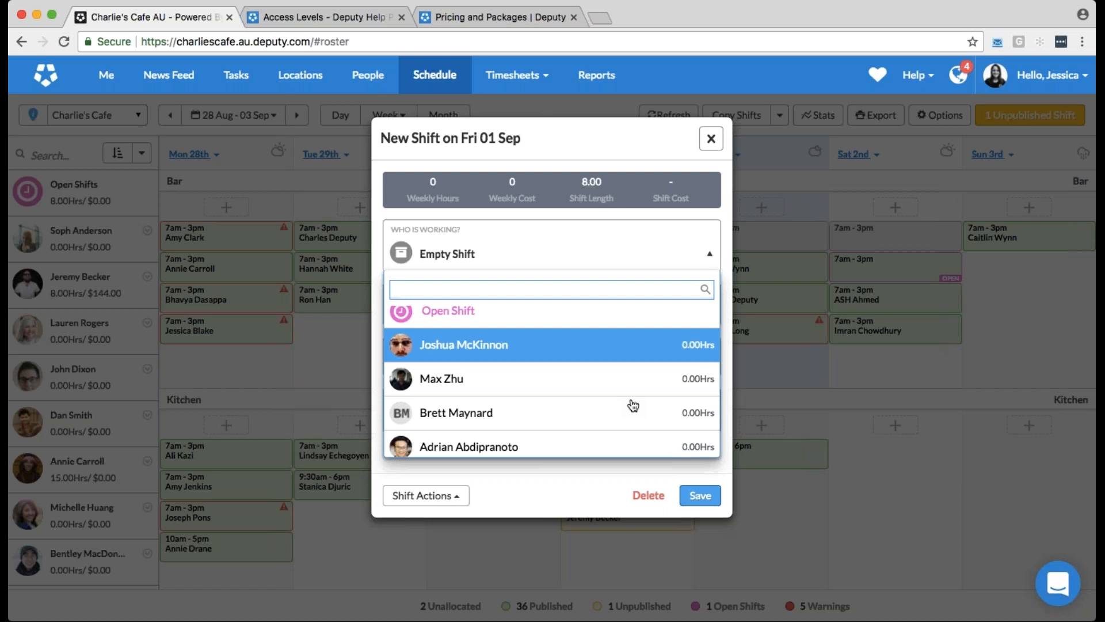
scroll(625, 403, "down", 5)
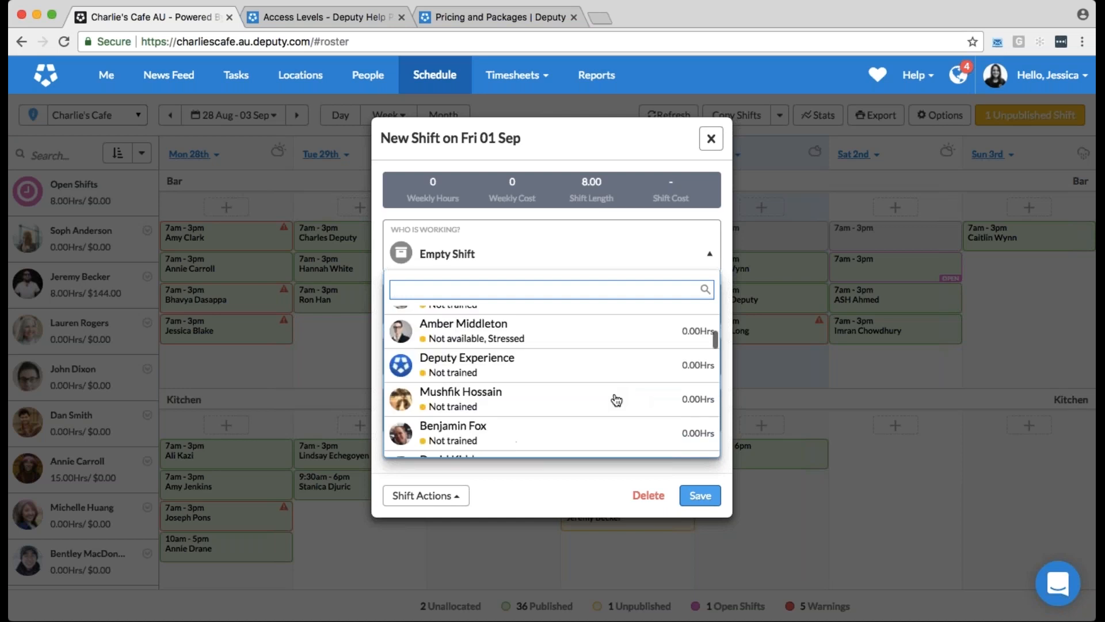
scroll(616, 400, "down", 5)
scroll(616, 400, "down", 5)
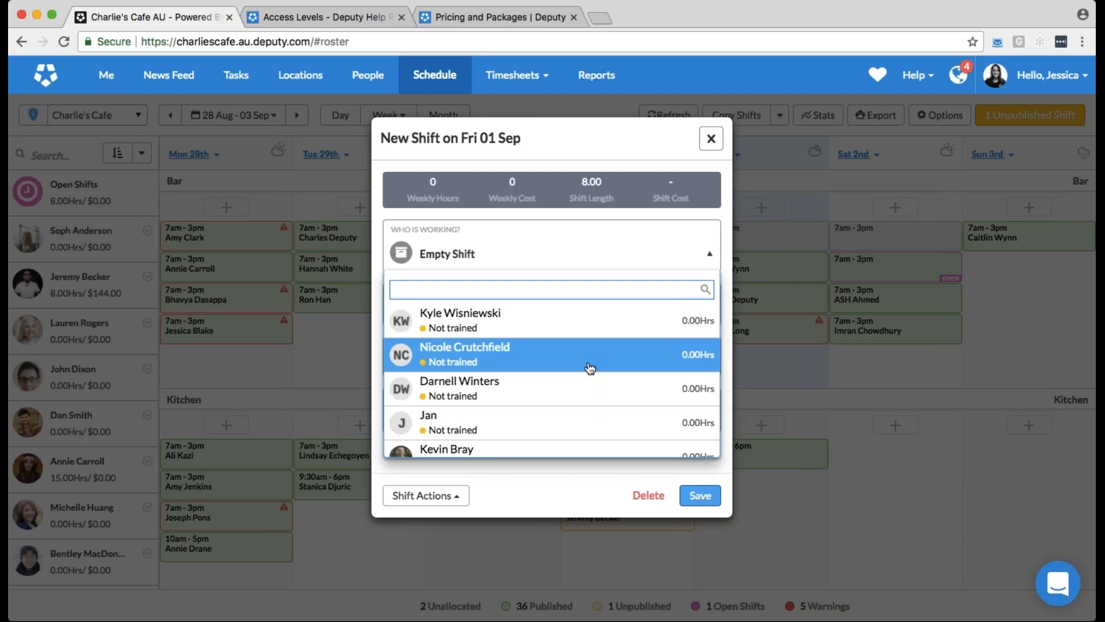
scroll(589, 369, "up", 3)
scroll(590, 369, "up", 3)
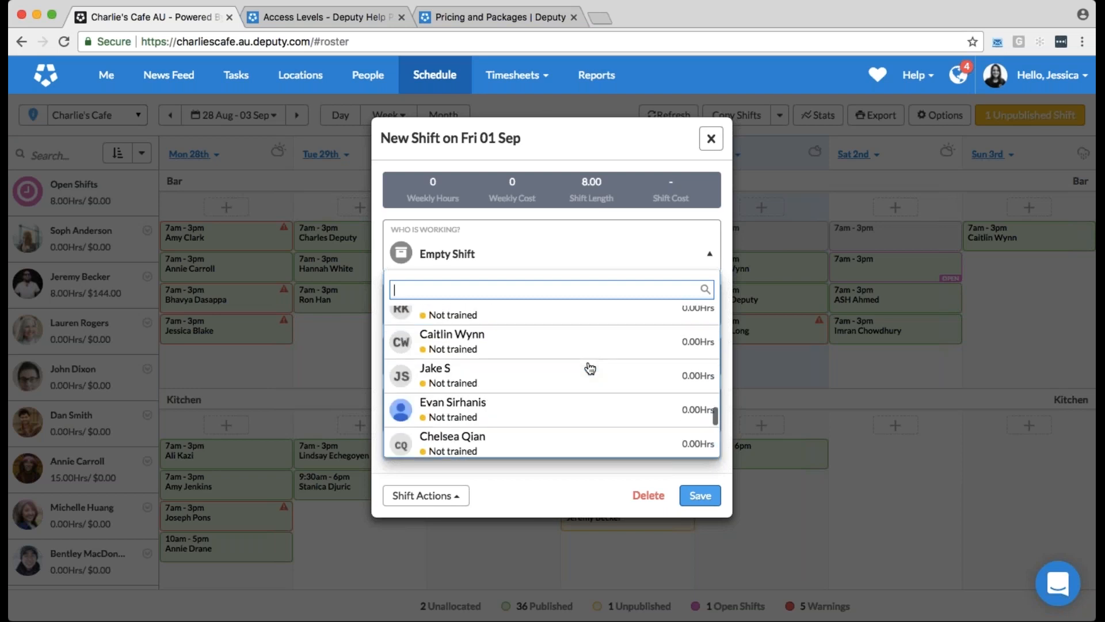
scroll(590, 368, "up", 1)
scroll(589, 368, "up", 3)
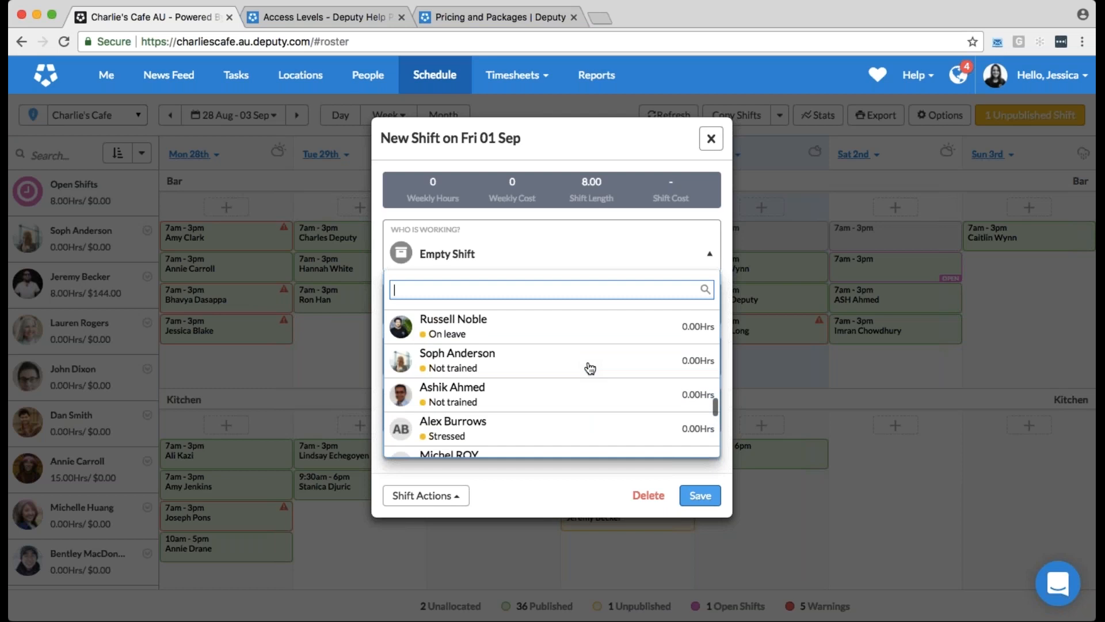
scroll(590, 368, "up", 3)
scroll(590, 368, "up", 1)
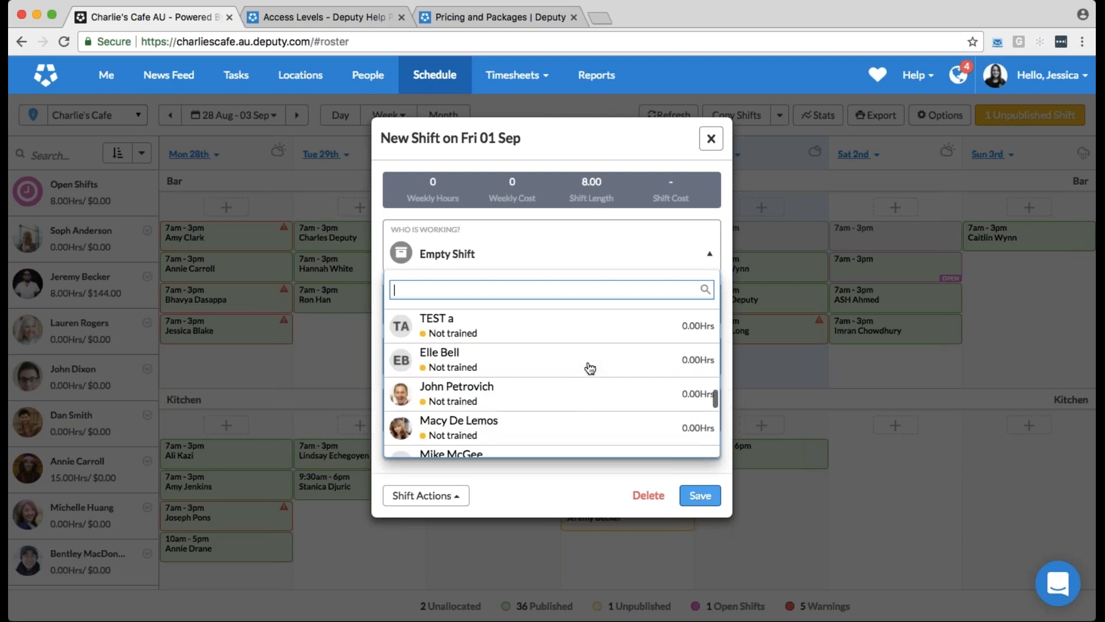
key("Down")
left_click(607, 163)
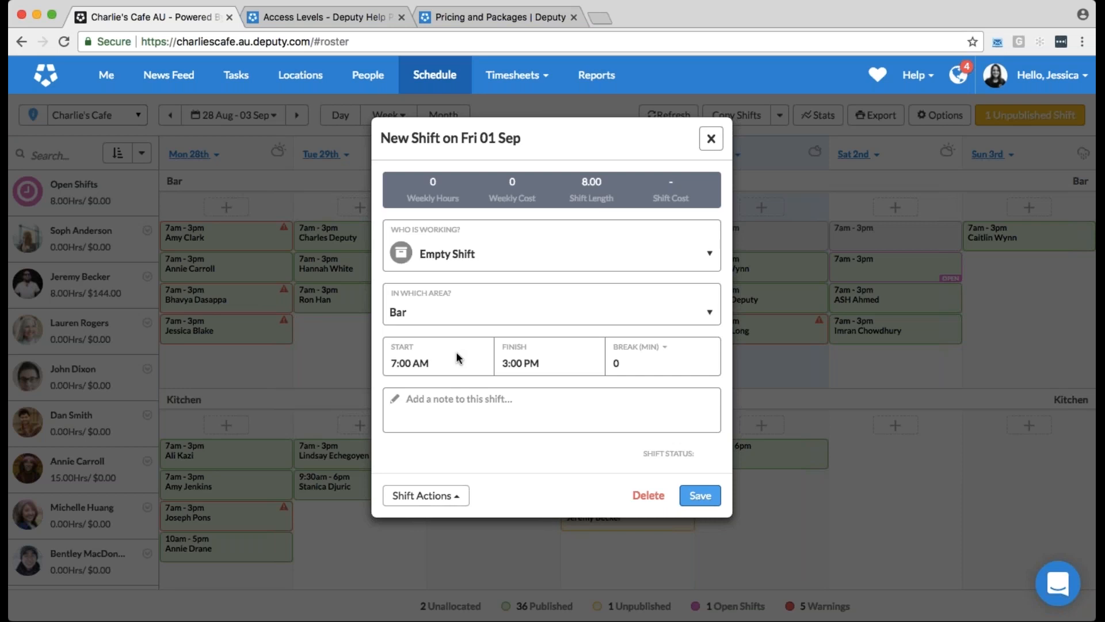
left_click(523, 253)
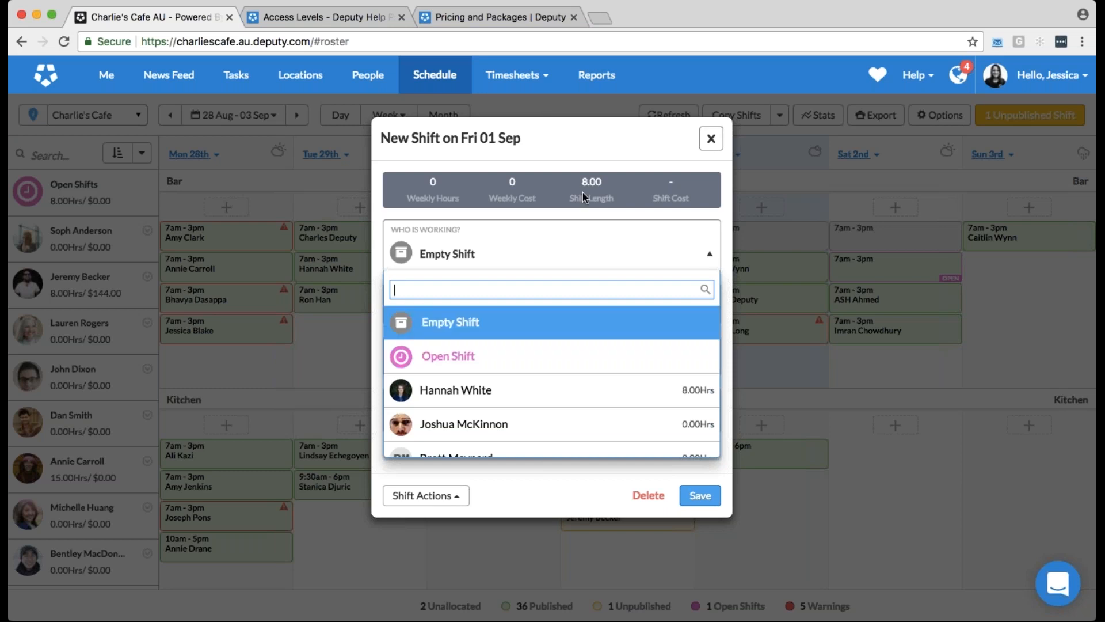
left_click(712, 149)
left_click(711, 140)
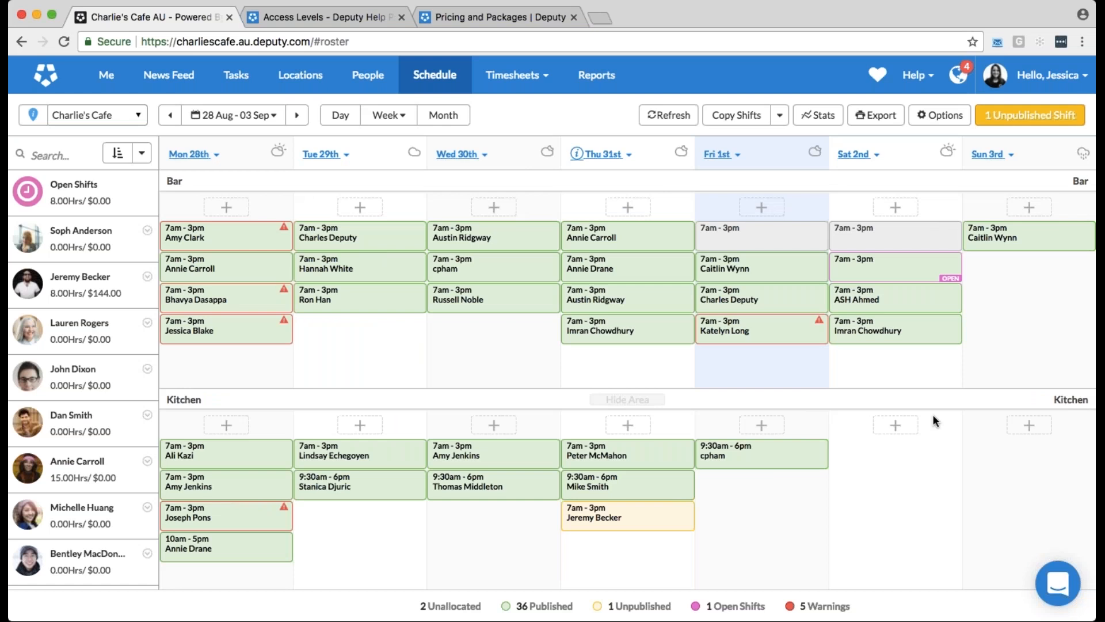
Publish only the updated shifts for all work areas with Email and Smartphone Push Notification
left_click(1045, 119)
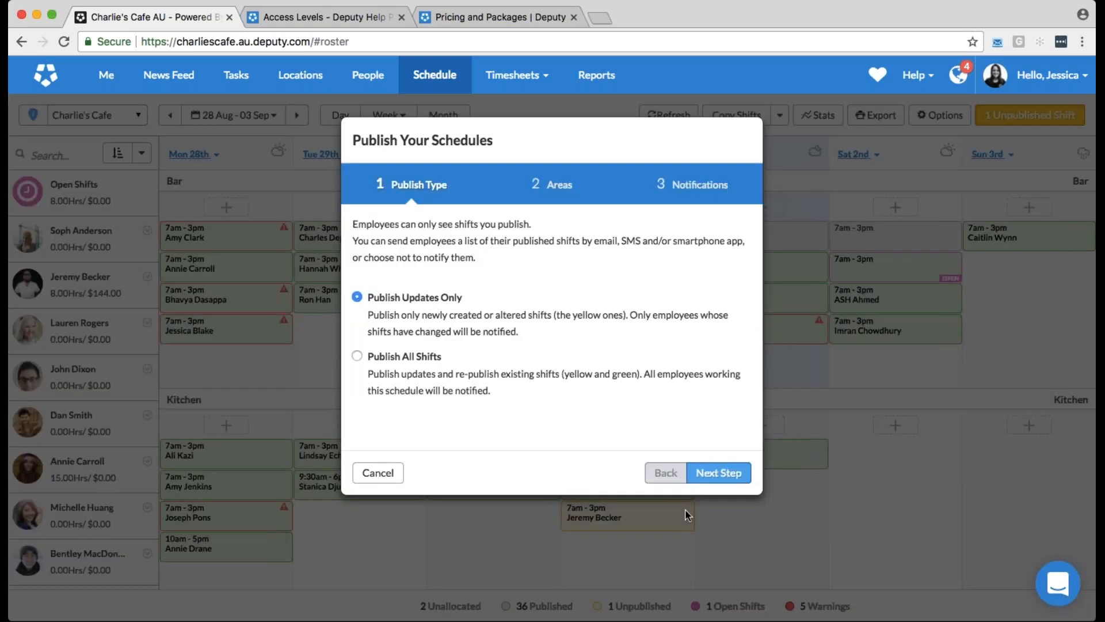
left_click(713, 474)
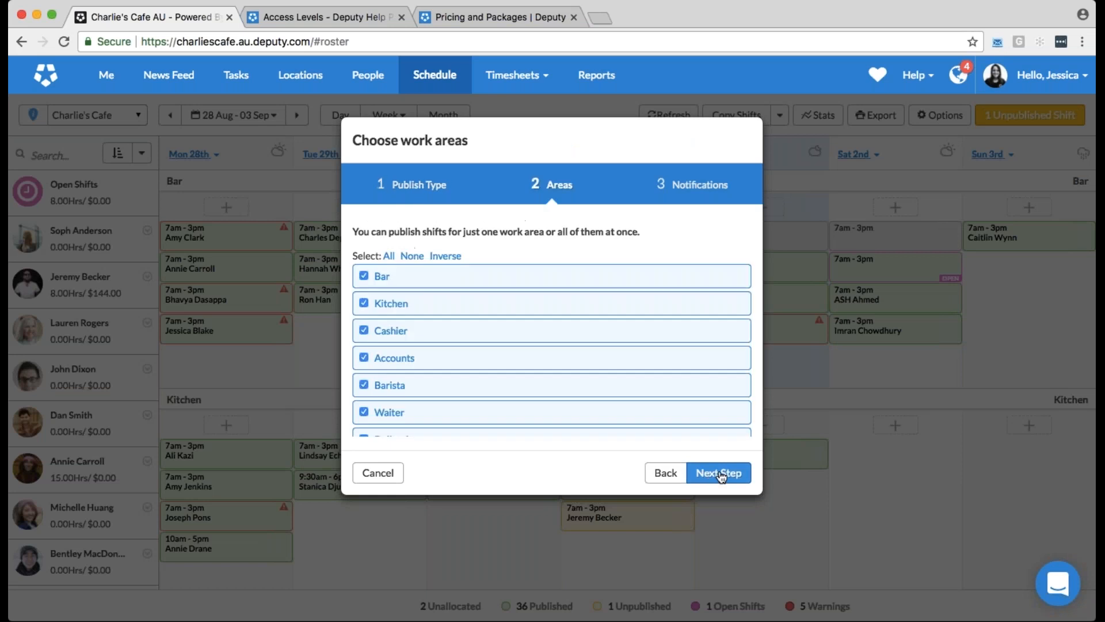
left_click(721, 475)
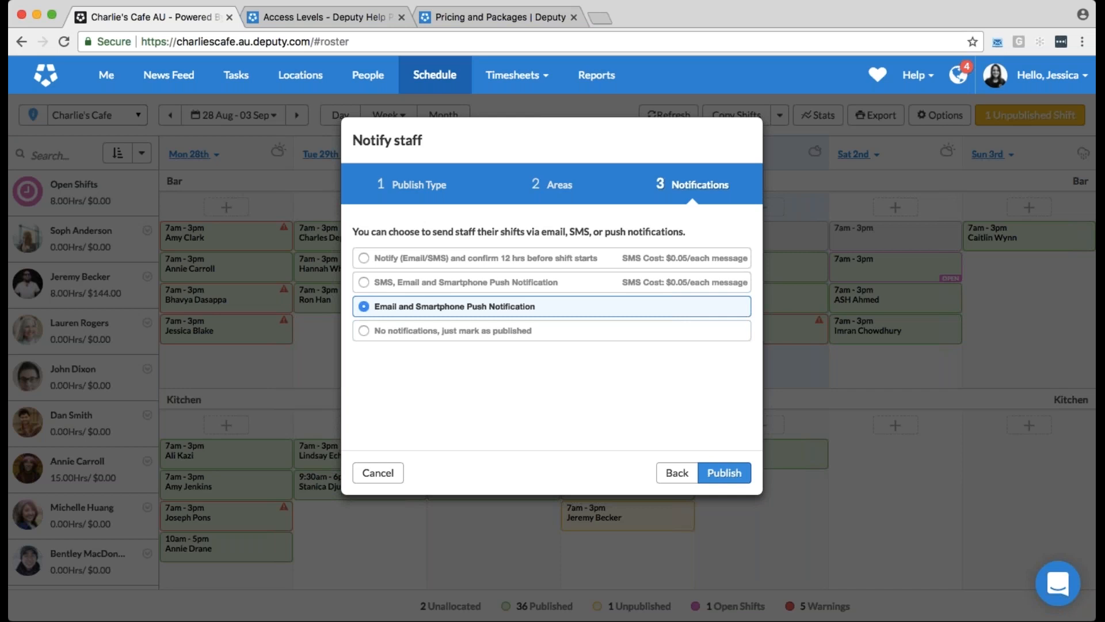
left_click(724, 473)
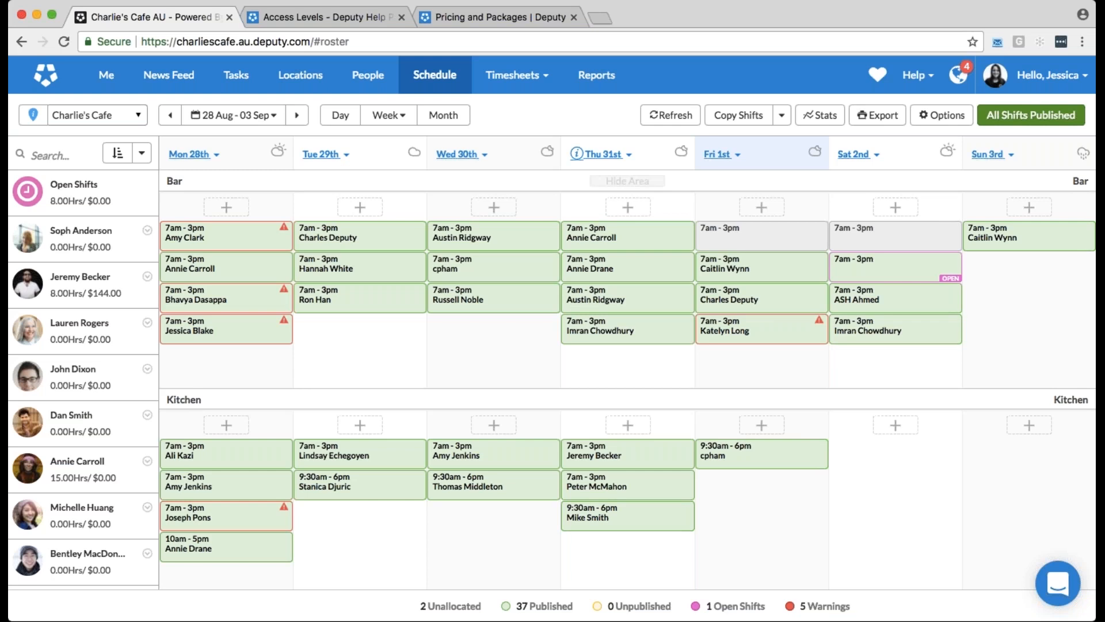
Show the schedule's stats and examine the hourly wages and expected sales on Wednesday's graph
left_click(830, 119)
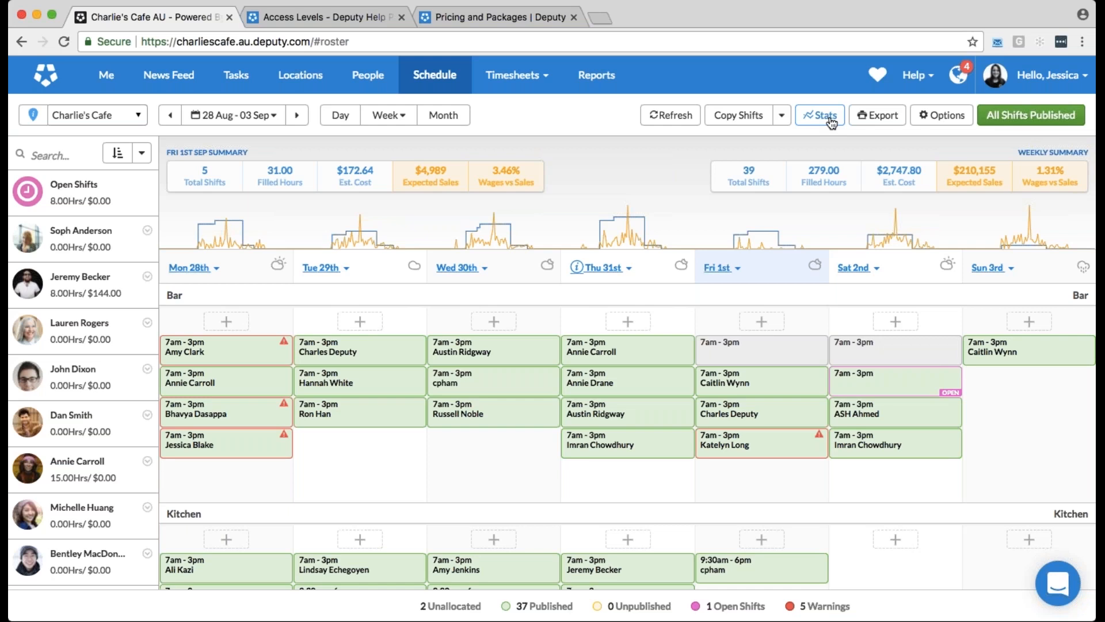
mouse_move(481, 223)
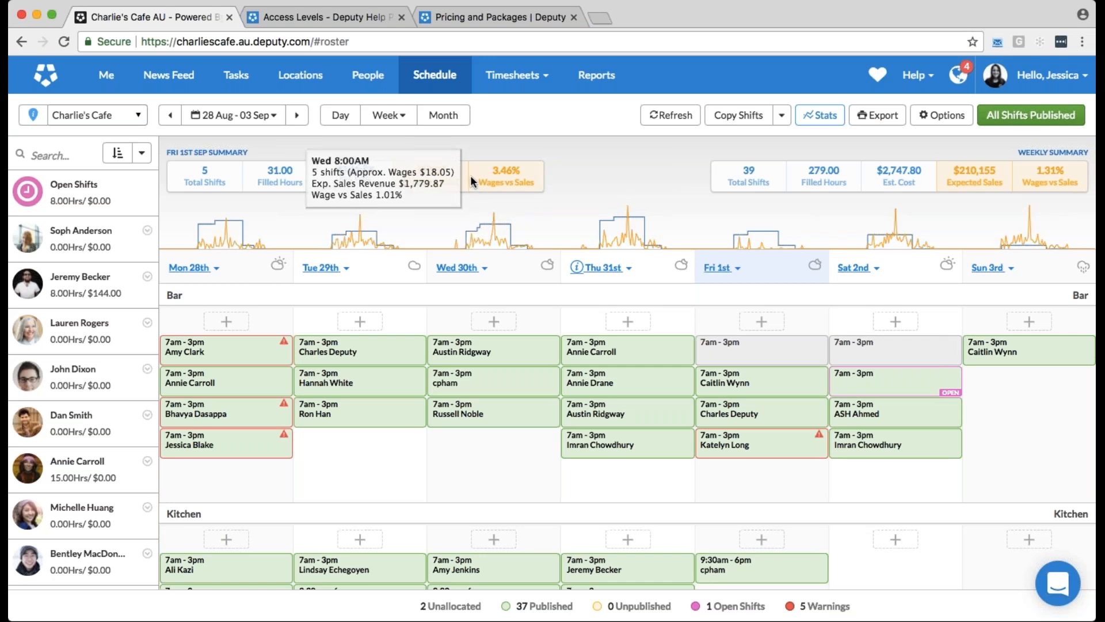
Open the sales budget form, review the week's daily expected sales, close it unchanged and hide the schedule stats
left_click(963, 124)
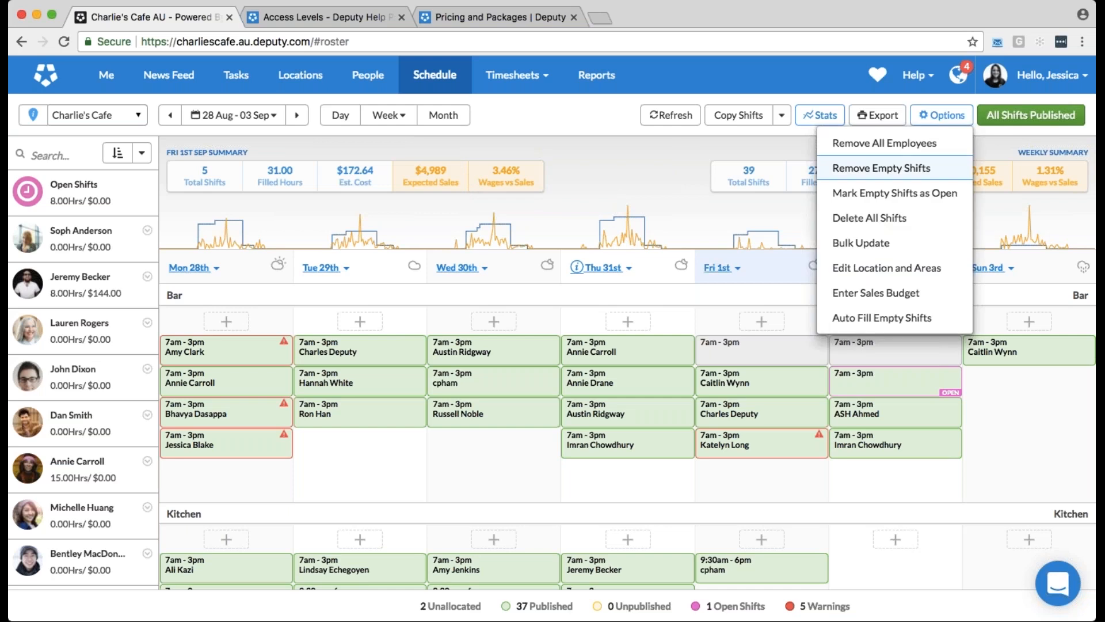
left_click(939, 296)
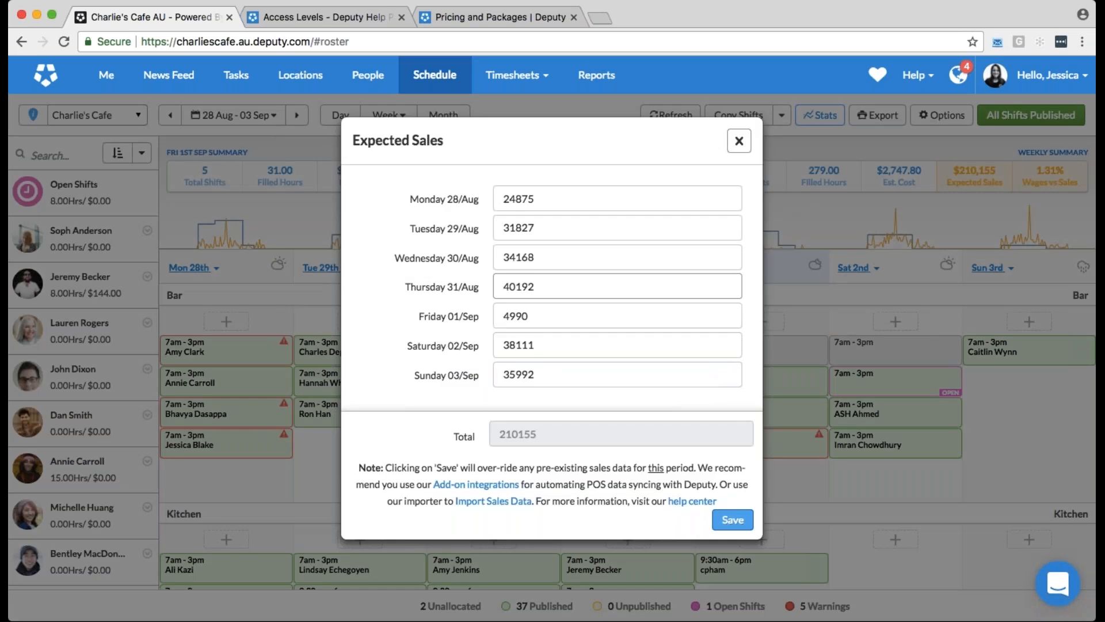
left_click(739, 141)
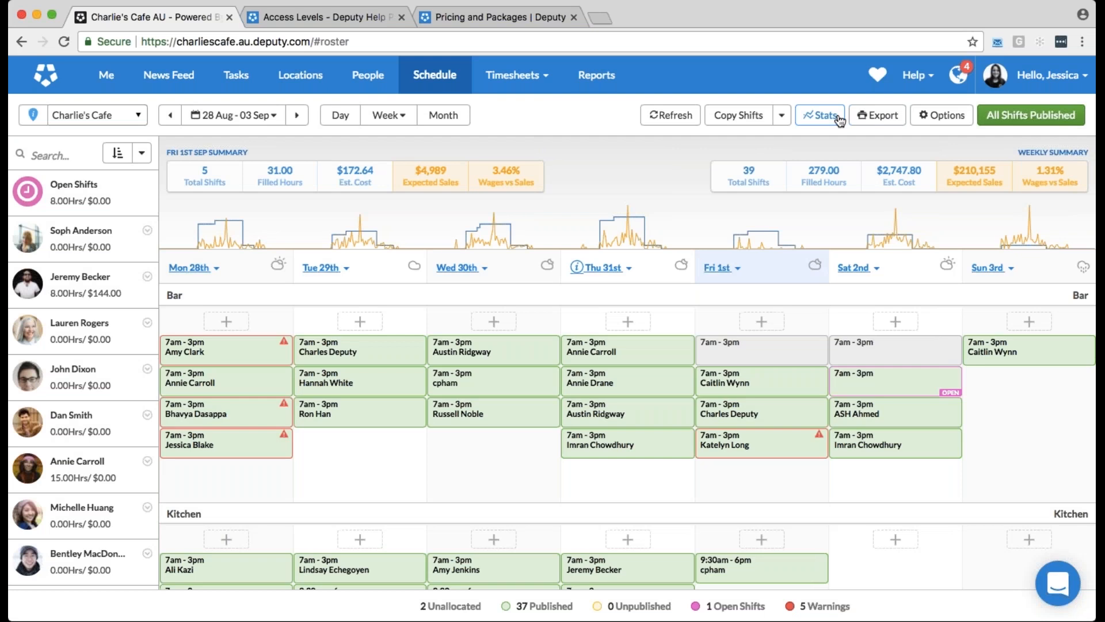
left_click(823, 115)
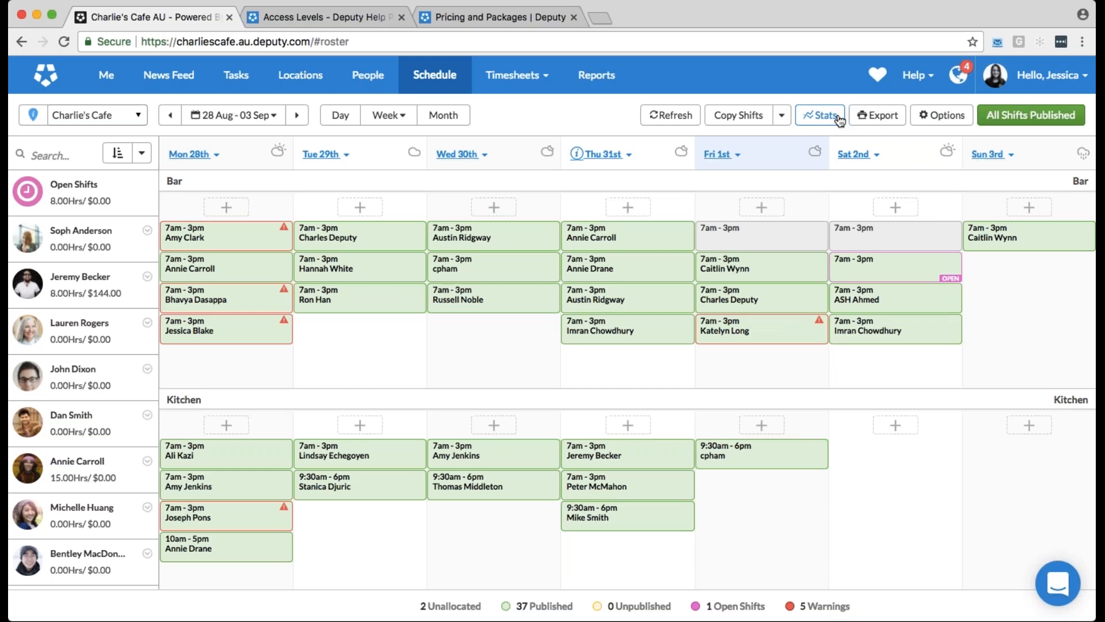
Review the schedule's options for copying and importing shifts and for saving and loading templates
left_click(781, 115)
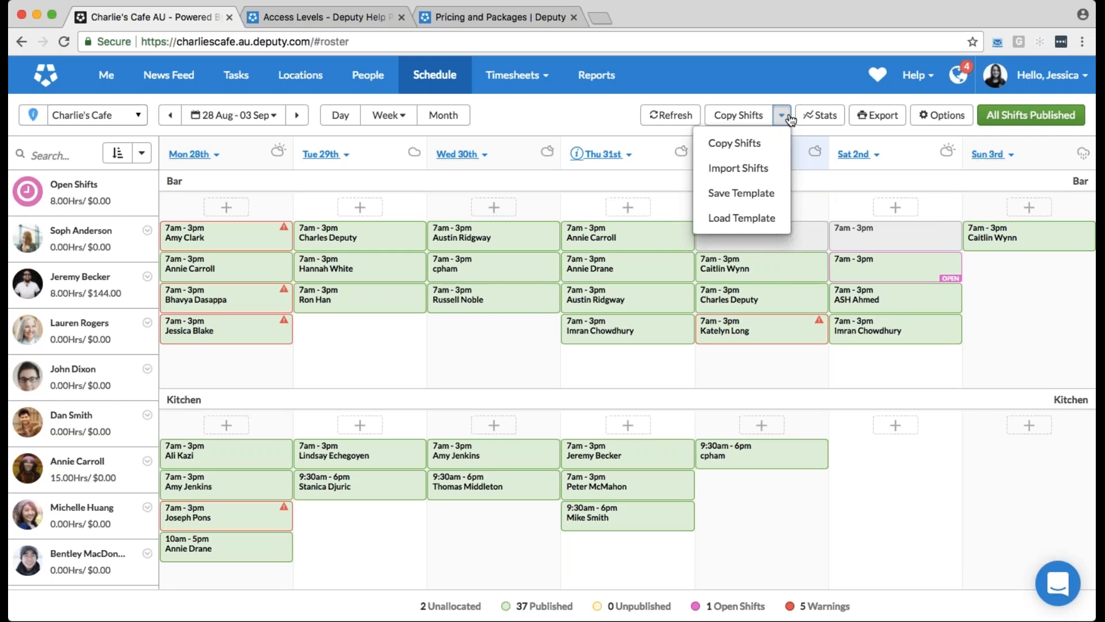
left_click(647, 368)
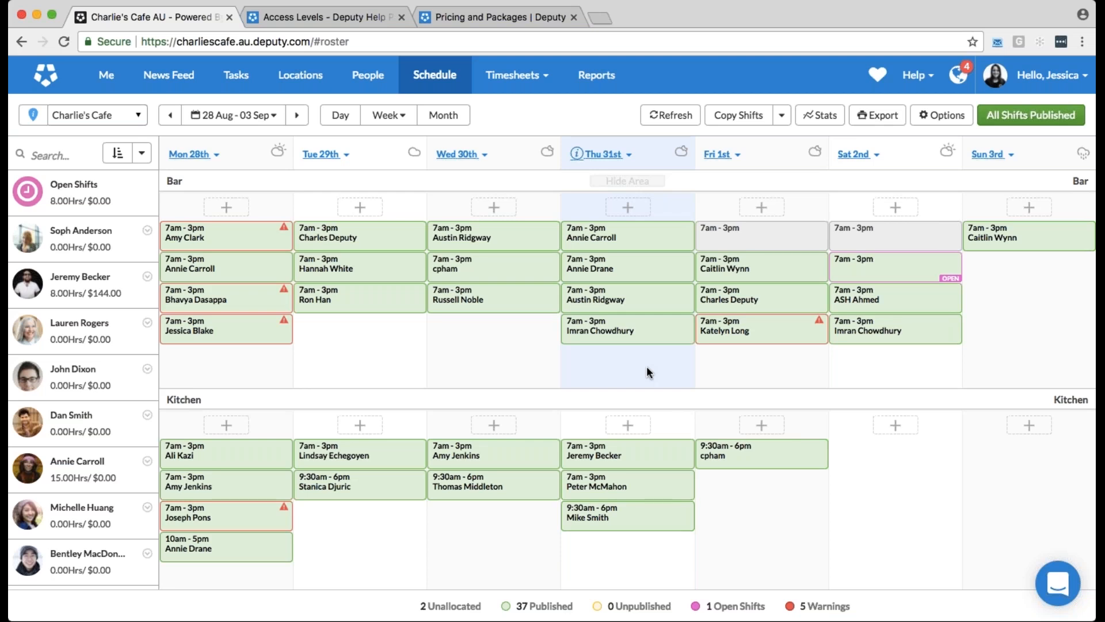
Find a replacement for the second Friday Bar shift, select the first four recommended employees, and close the shift offers without sending
left_click(763, 261)
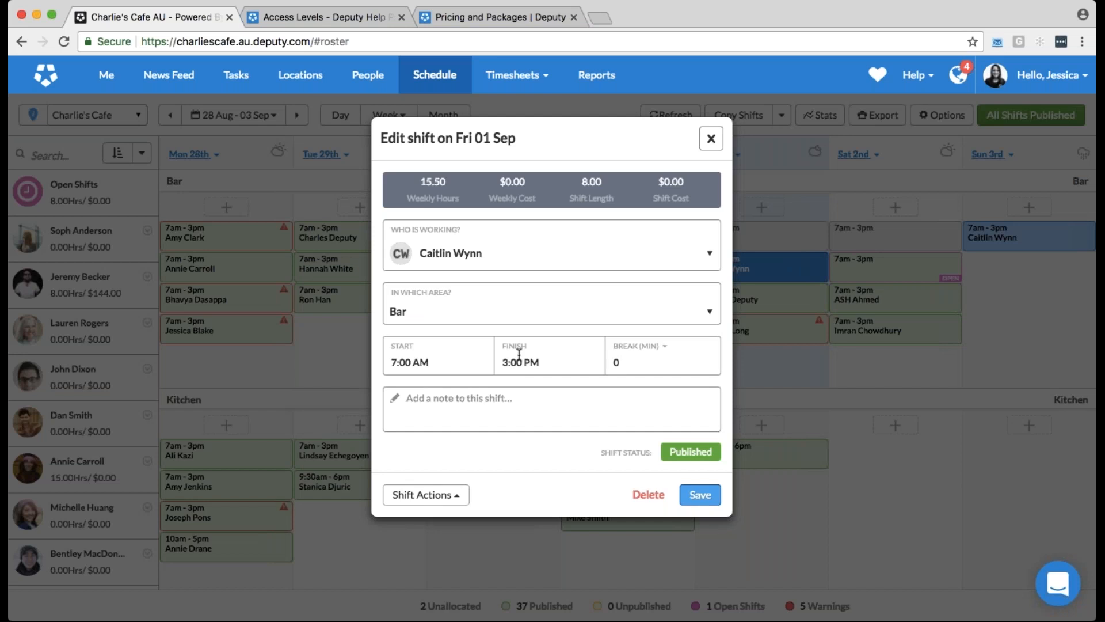
left_click(430, 496)
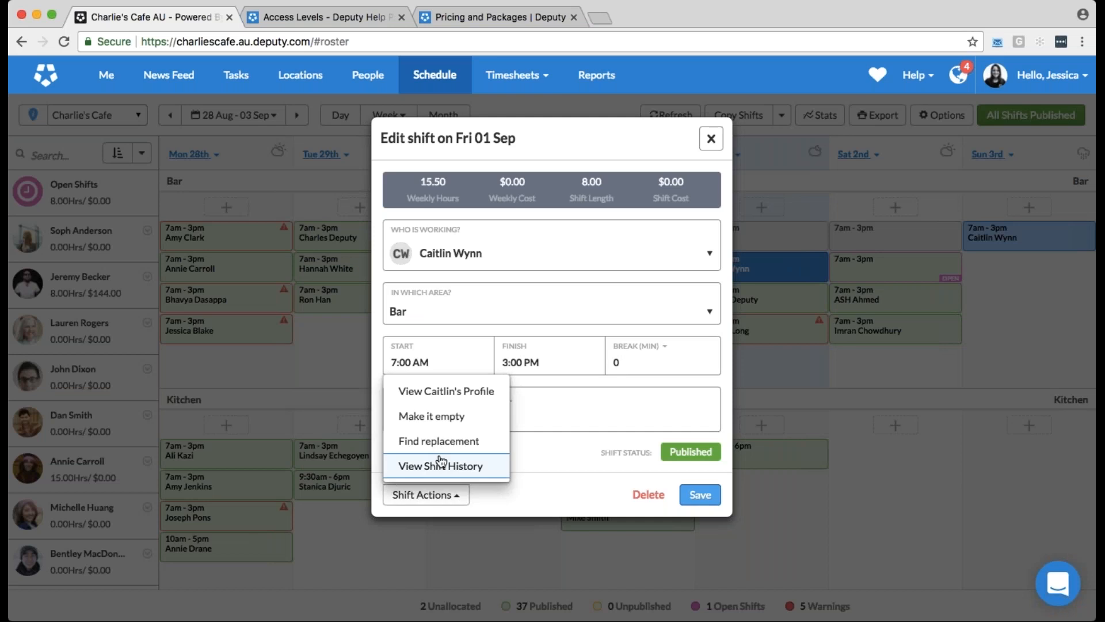
left_click(491, 448)
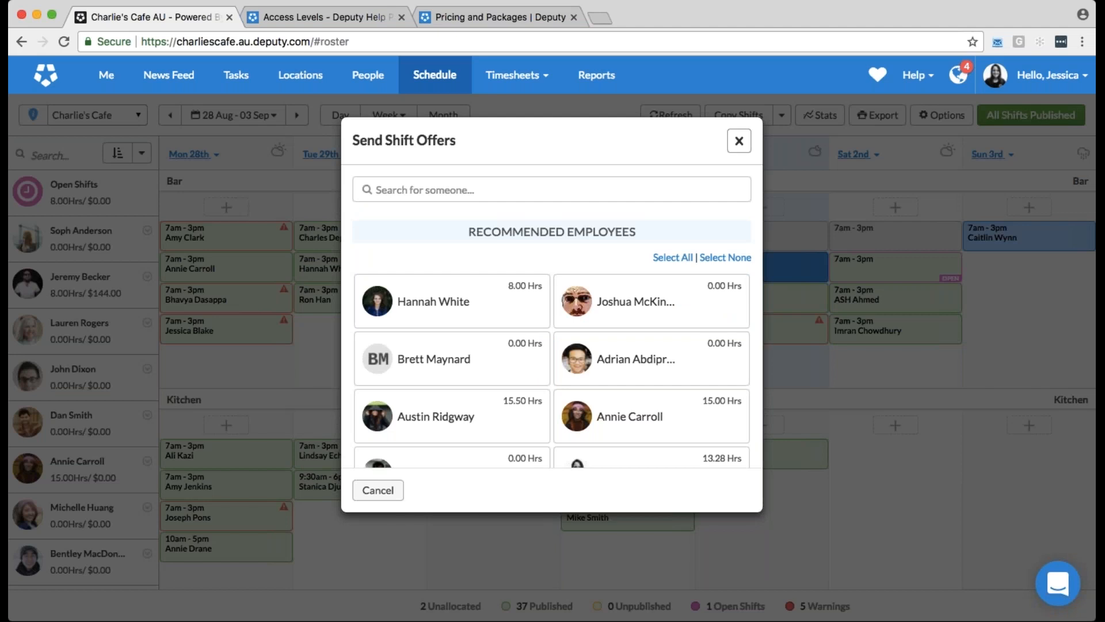
left_click(530, 314)
left_click(590, 322)
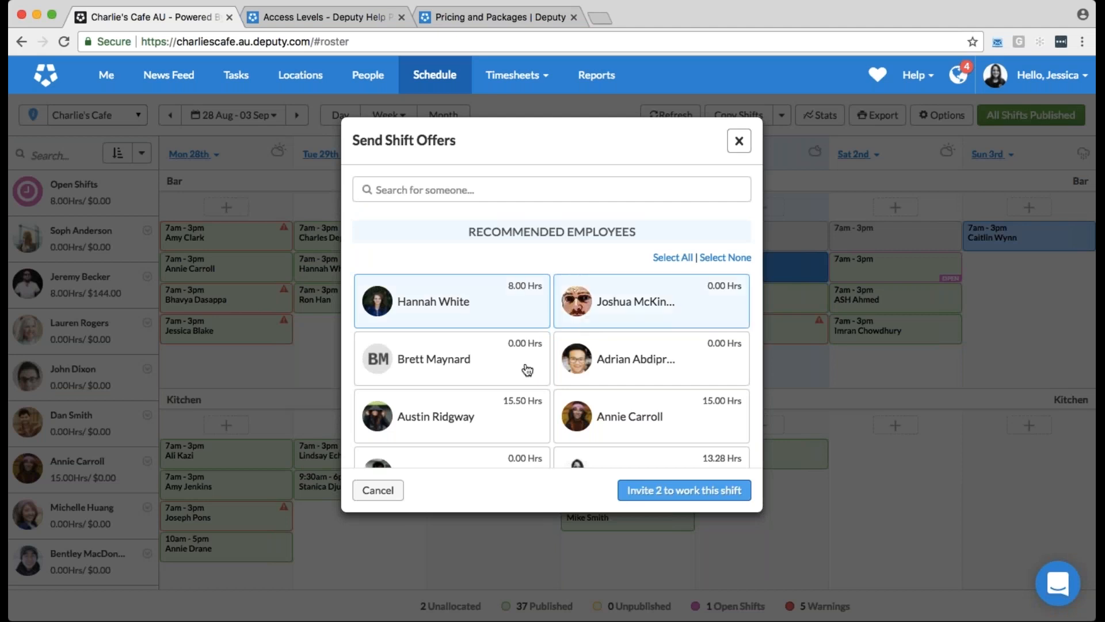
left_click(527, 370)
left_click(650, 368)
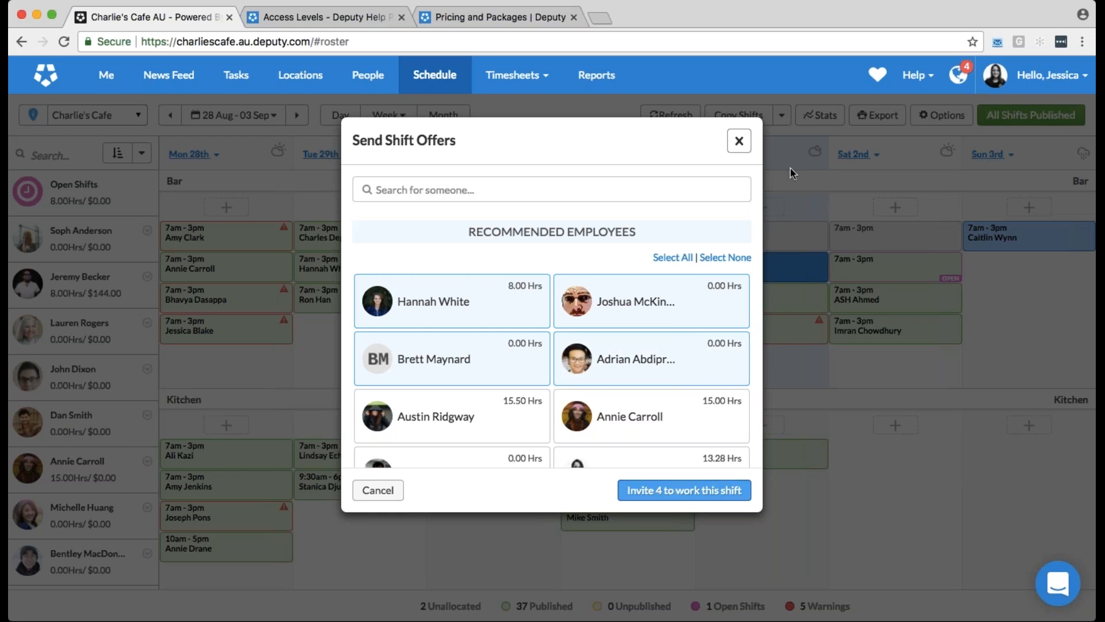
left_click(739, 141)
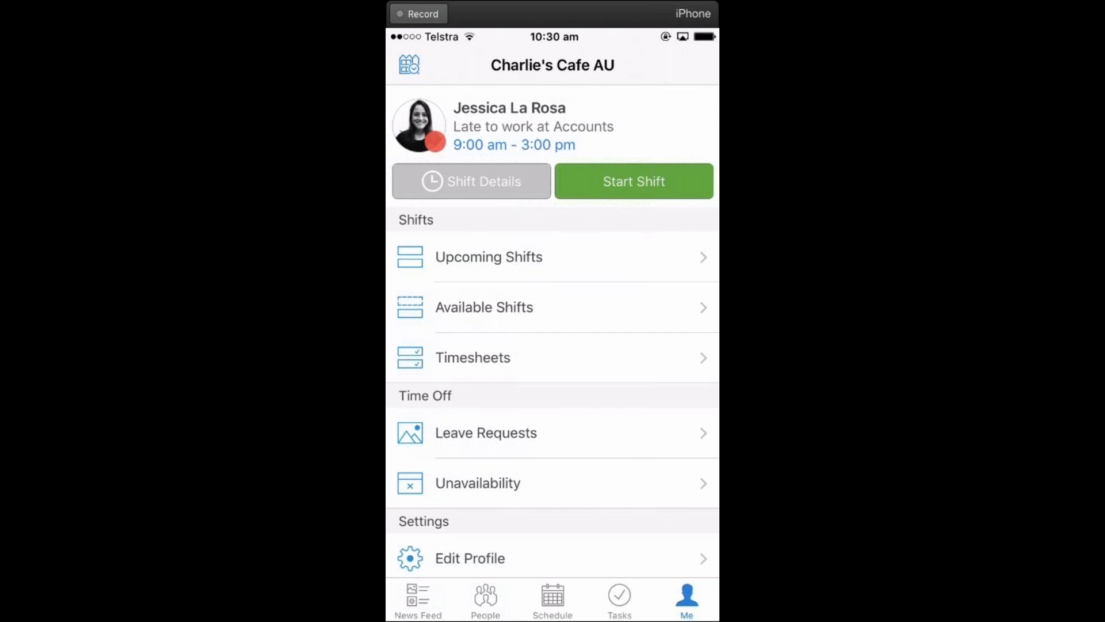
In the Deputy iPhone app, start the 9:00 am - 3:00 pm Accounts shift from the current location
left_click(634, 181)
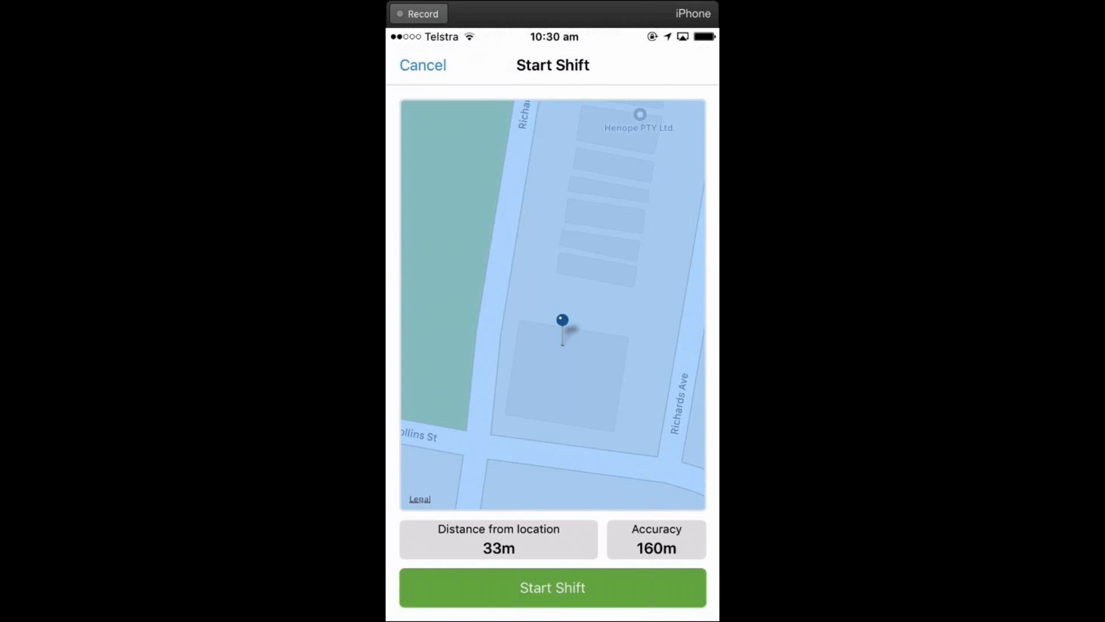
left_click(553, 588)
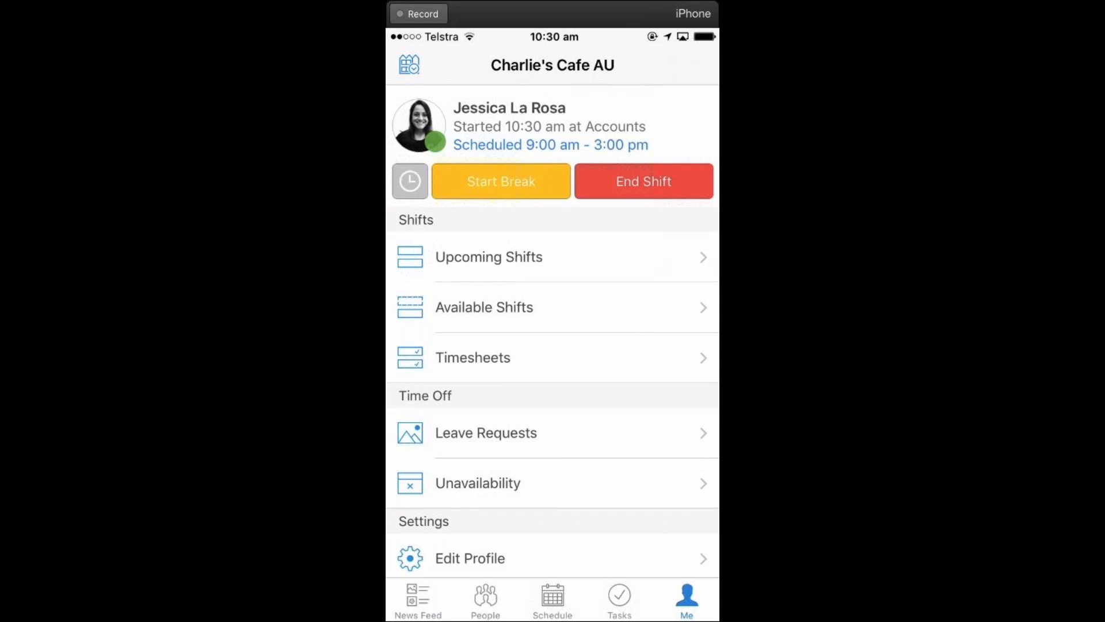
Check the upcoming shifts and claim the open Thu, 31 August 2017 Accounts shift from the available shifts, returning to the personal overview
left_click(489, 257)
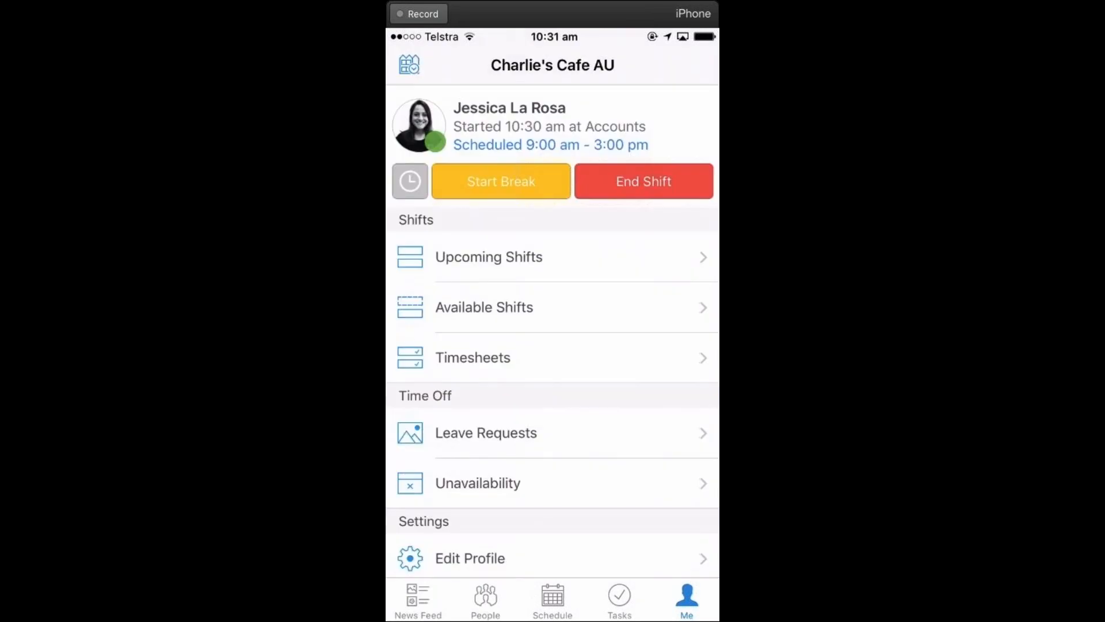
left_click(484, 307)
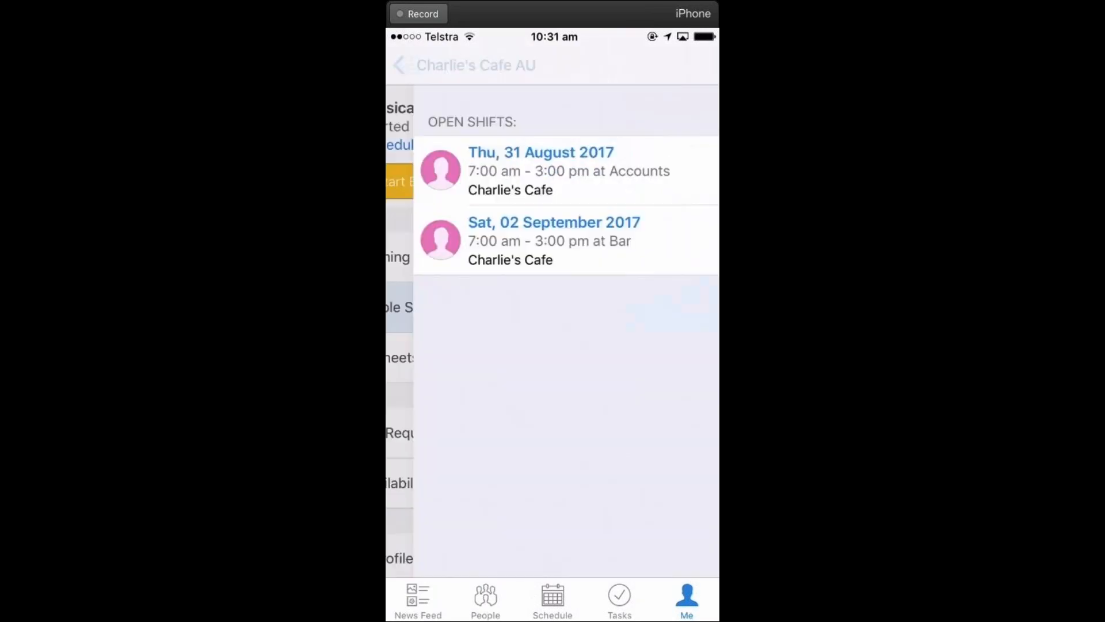
left_click(552, 170)
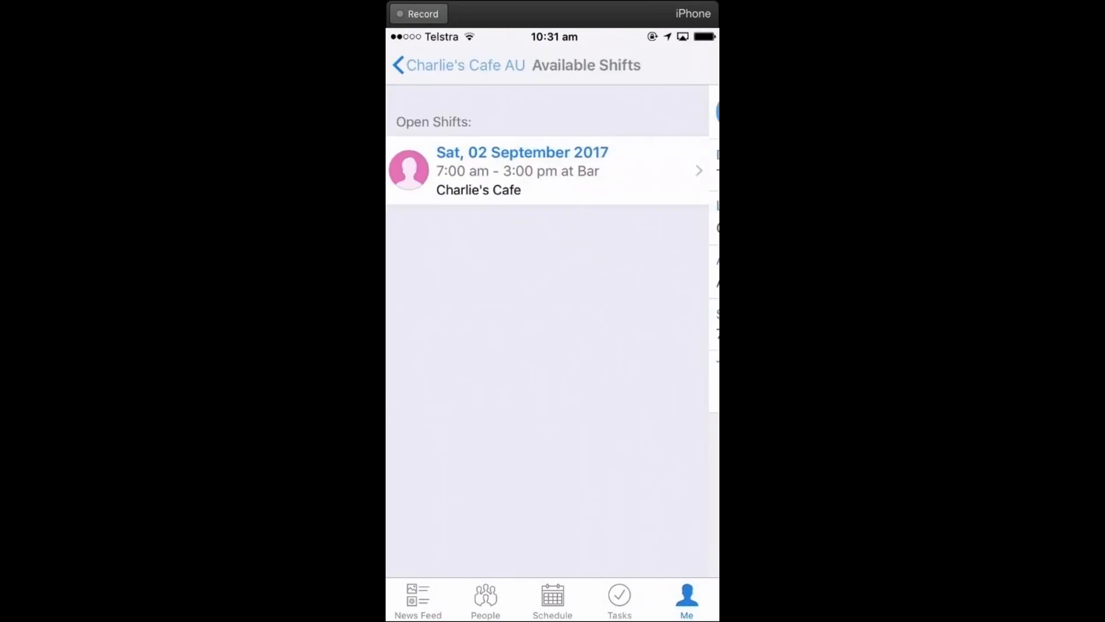
left_click(459, 65)
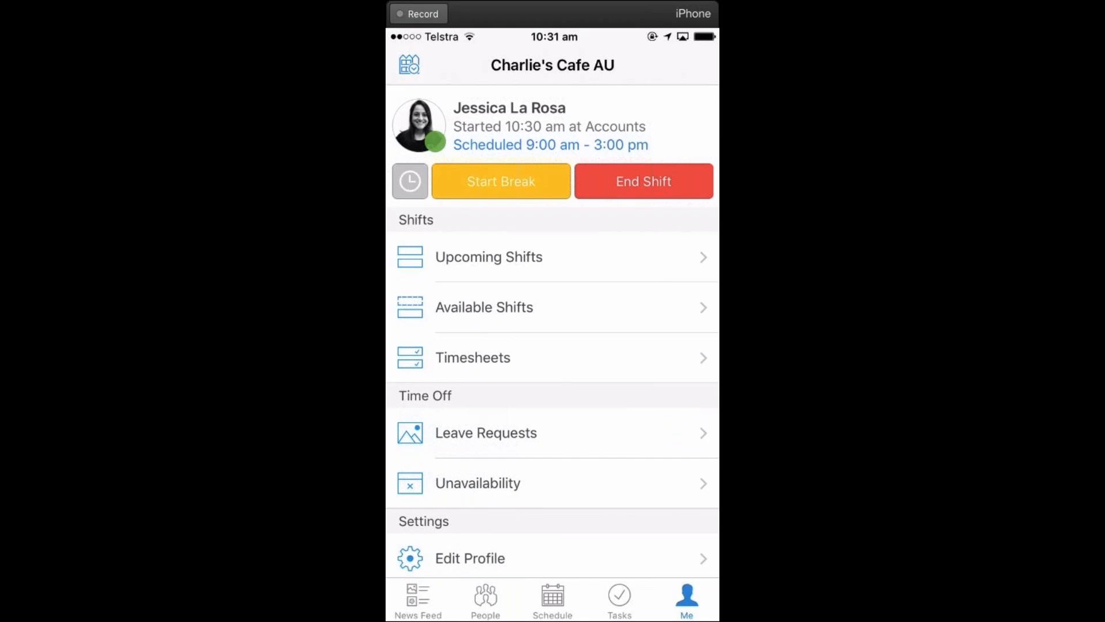
Review the Wed, 30 August 2017 schedule and the late Deliveries employee's shift page, and return to the schedule
left_click(553, 598)
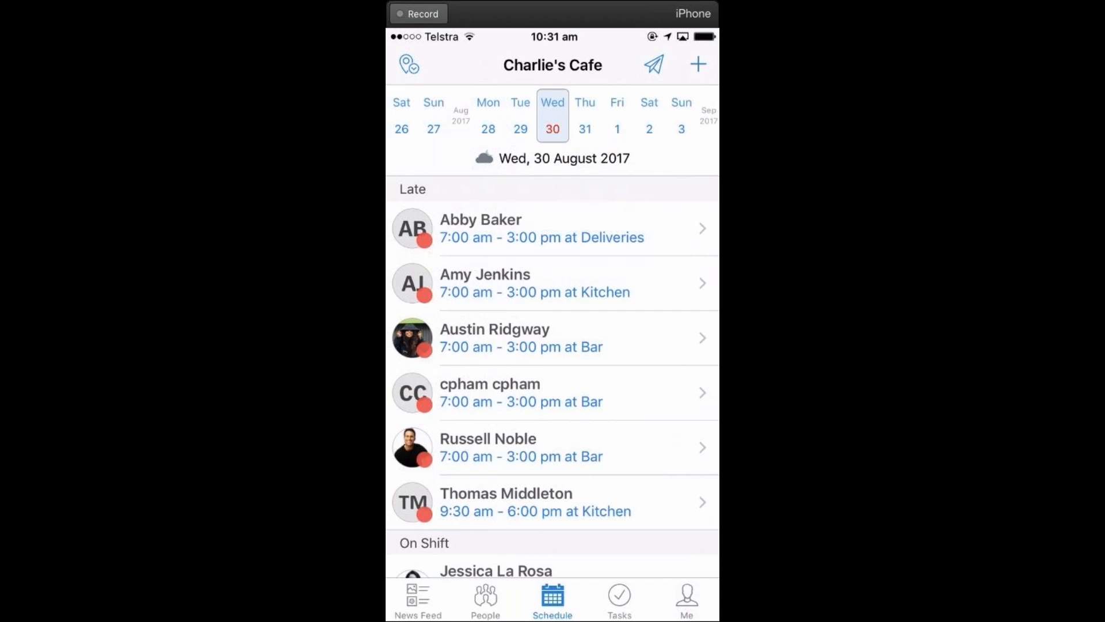
left_click(541, 228)
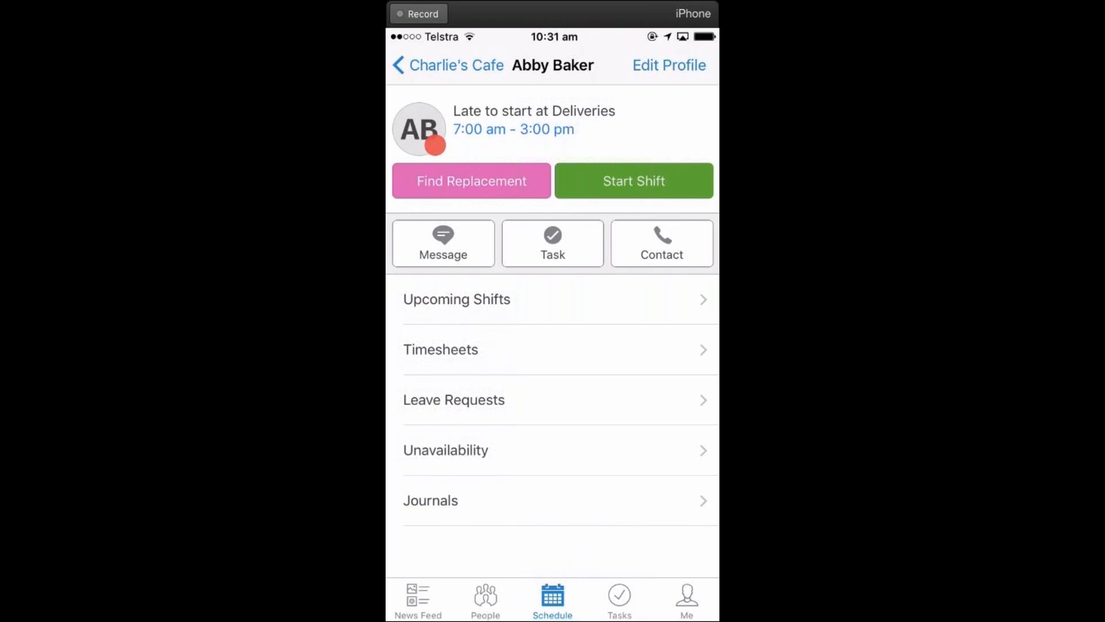
left_click(448, 65)
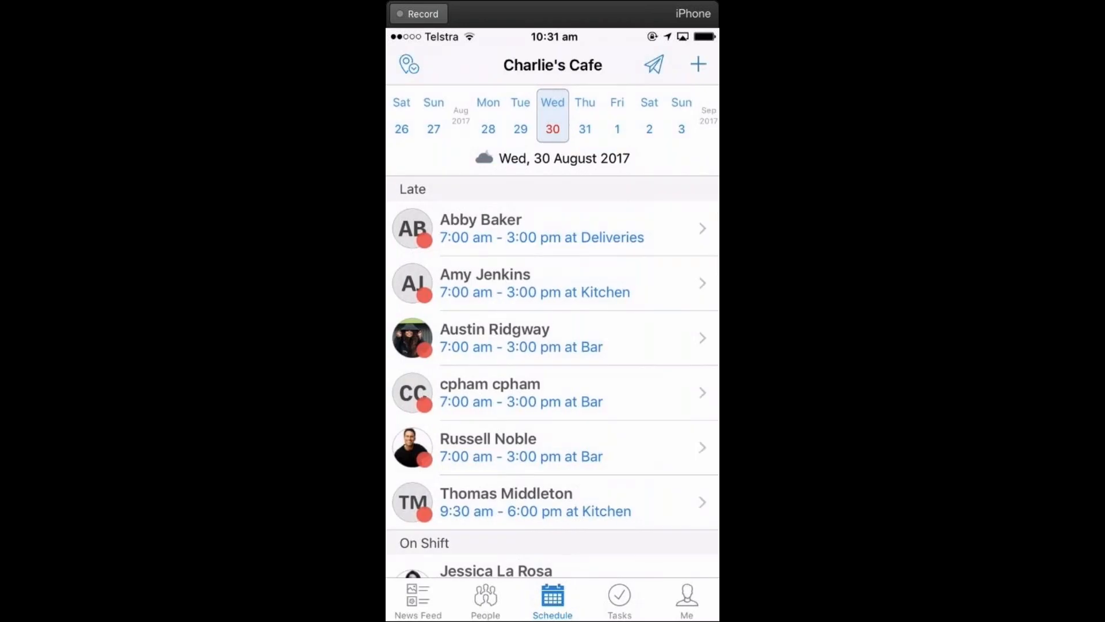
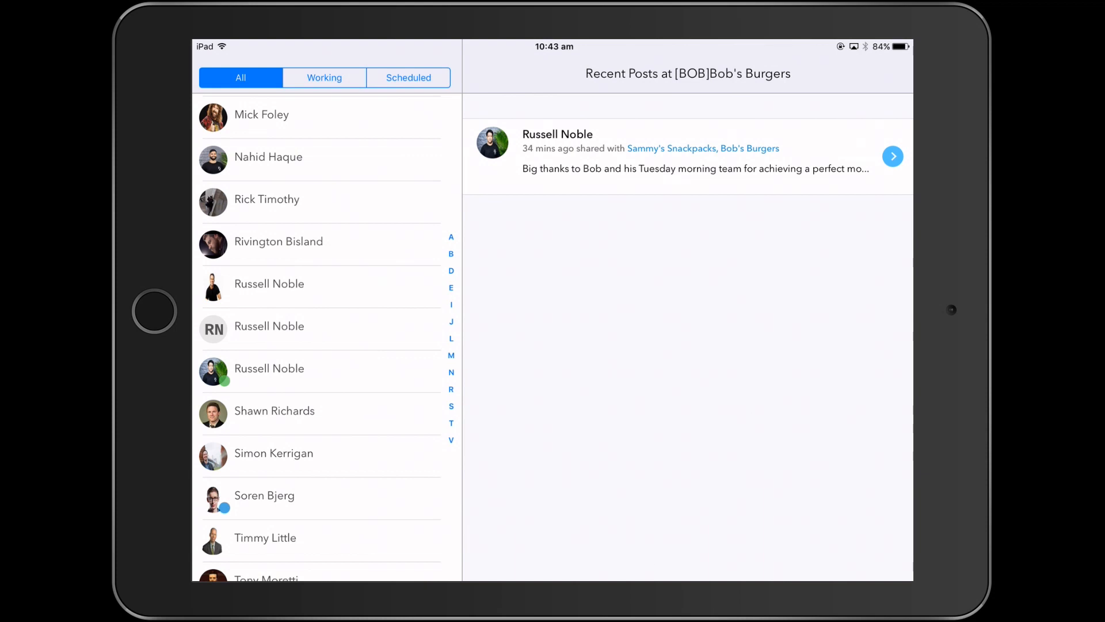
On the Deputy iPad kiosk, select the late Manager employee, enter their PIN, and start the 10:30 am - 04:30 pm shift, agreeing to the photo
scroll(319, 340, "down", 3)
left_click(326, 512)
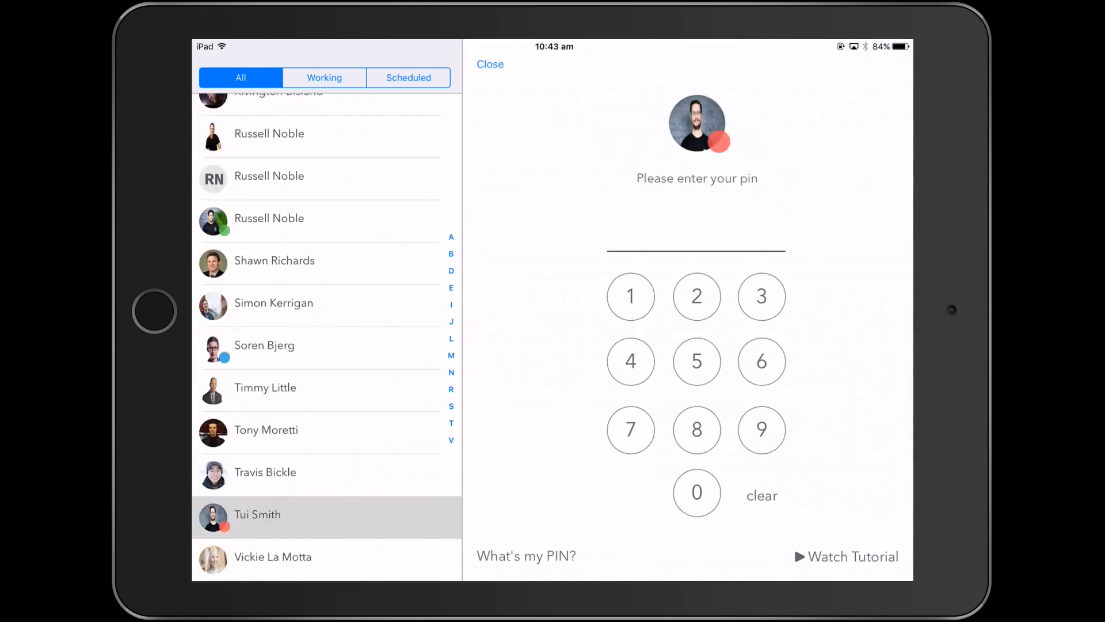
left_click(631, 296)
left_click(631, 296)
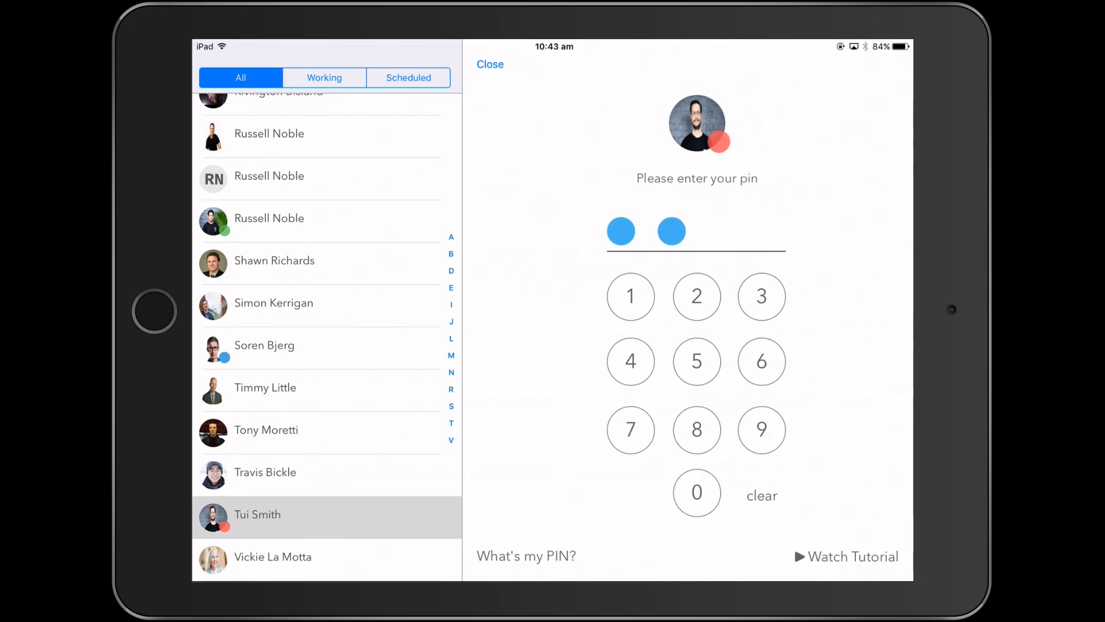
left_click(631, 296)
left_click(631, 296)
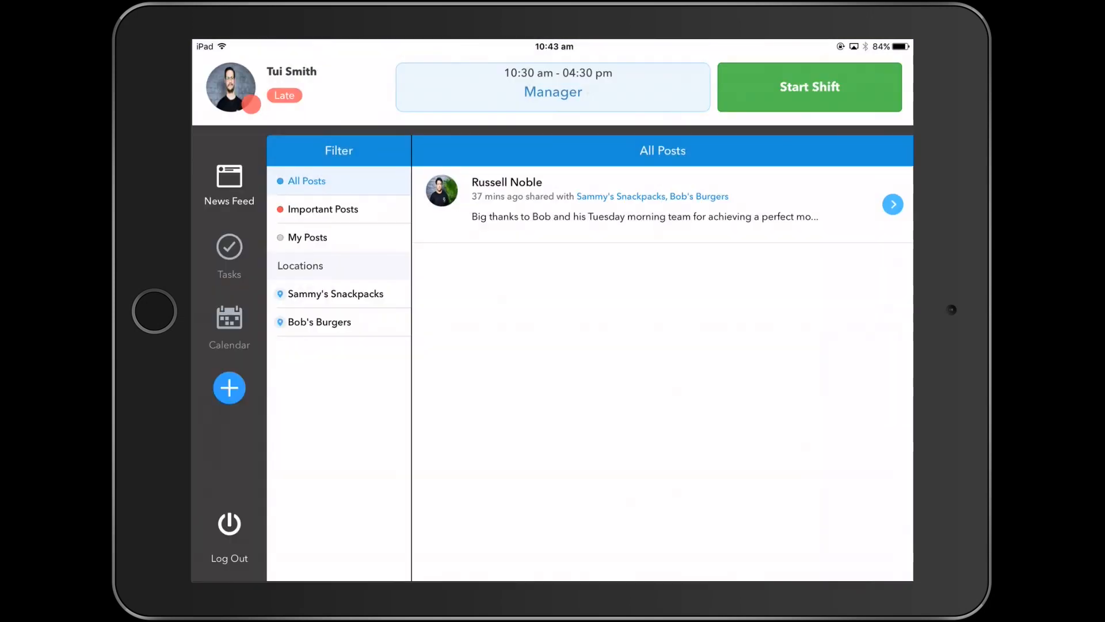
left_click(810, 86)
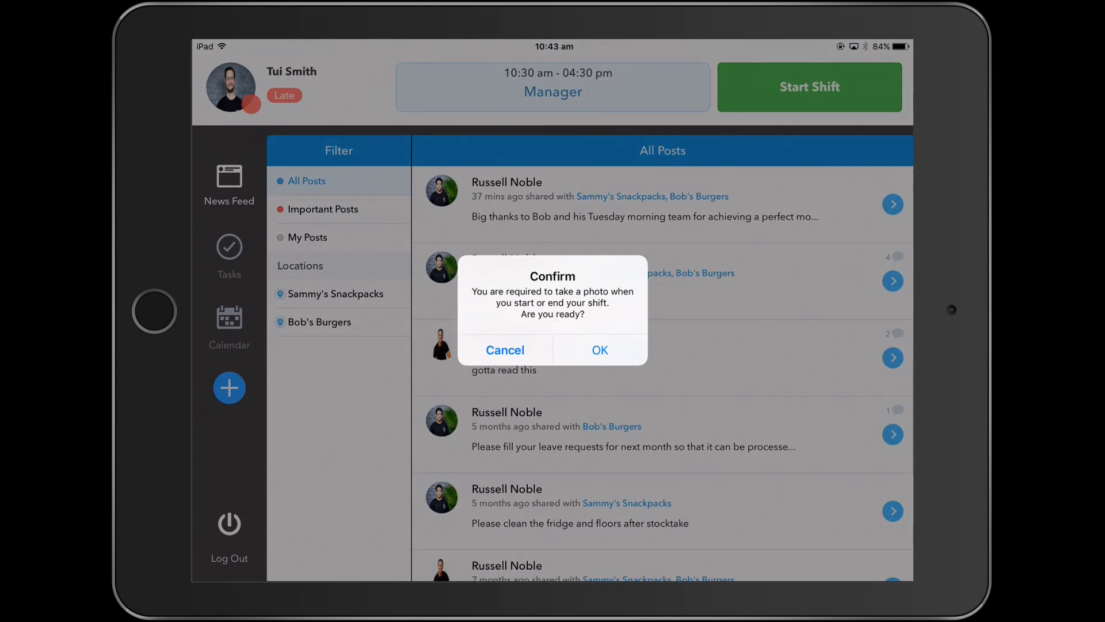
left_click(600, 349)
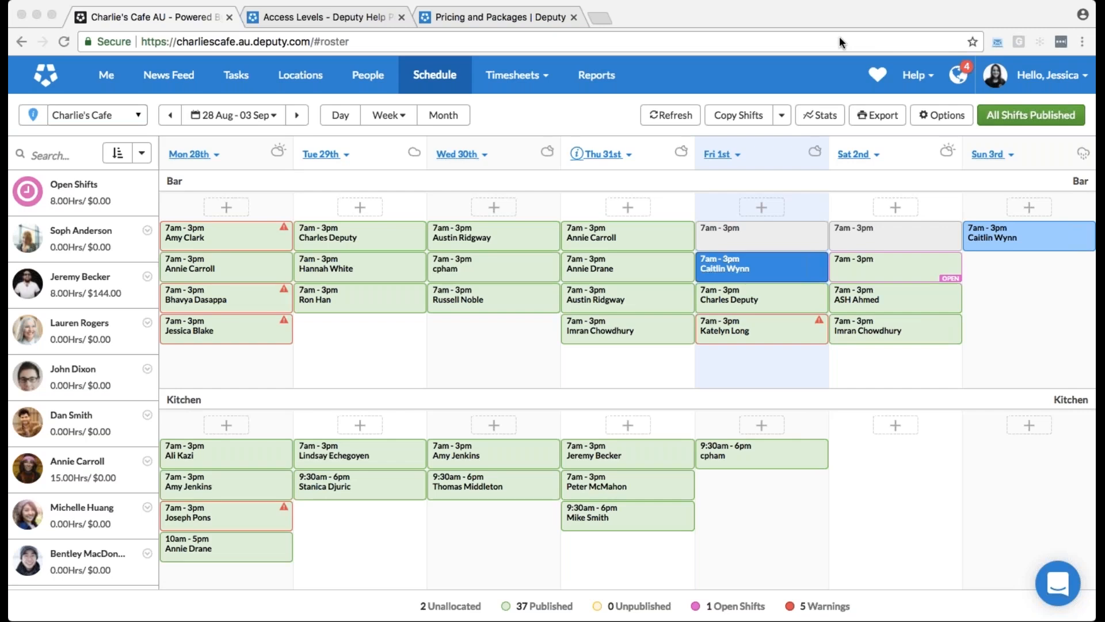
In the Deputy web app, open timesheet approval, search the employees by first name, and select the second matching employee
left_click(839, 38)
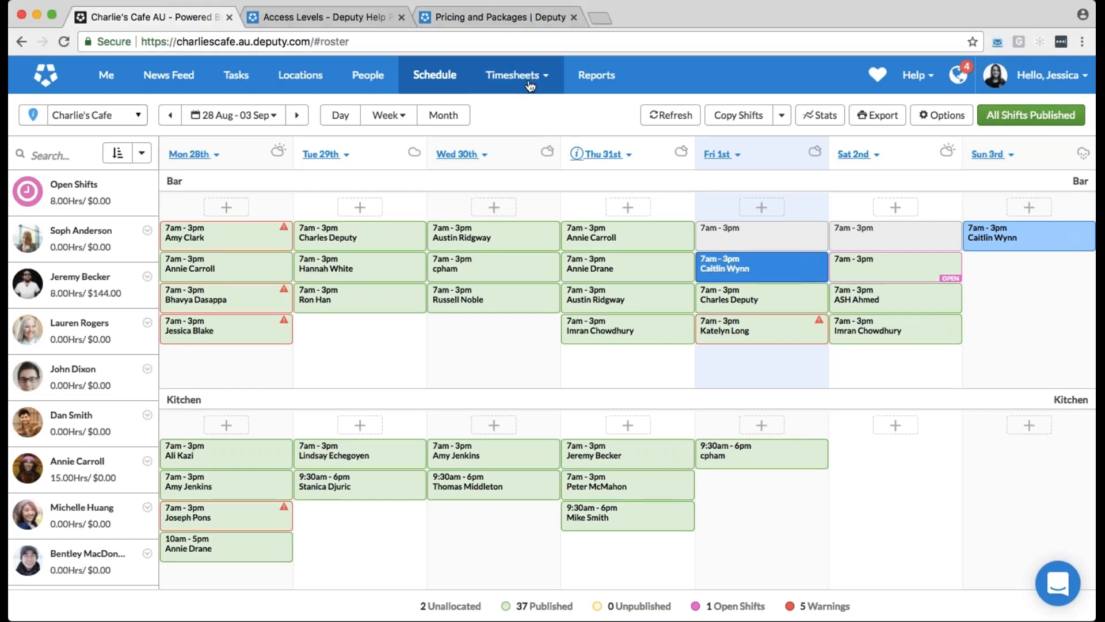
left_click(517, 75)
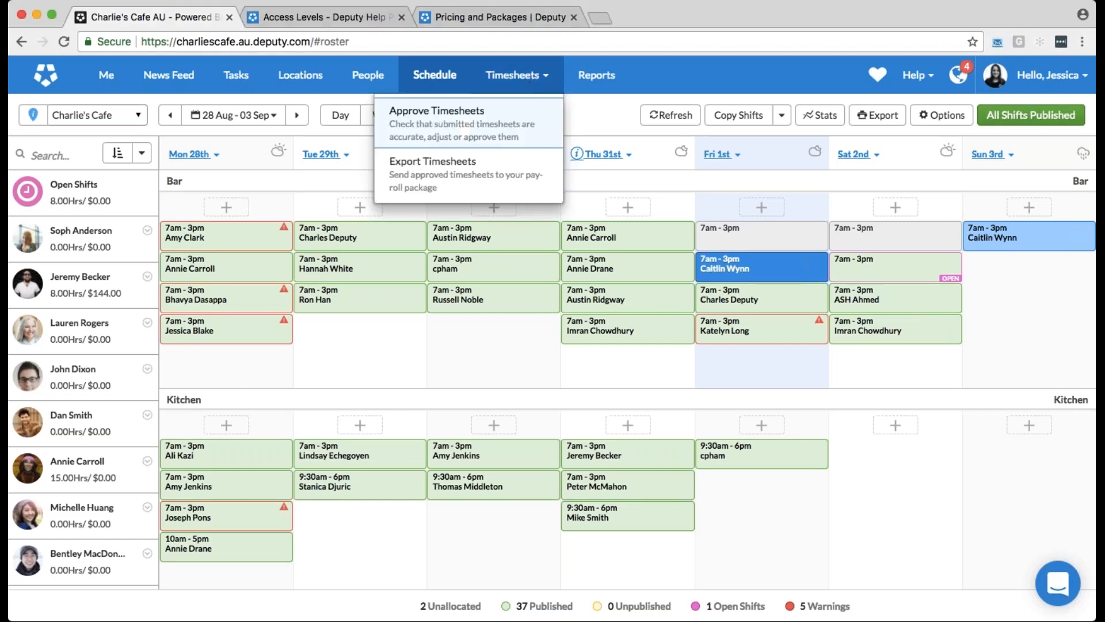
left_click(535, 123)
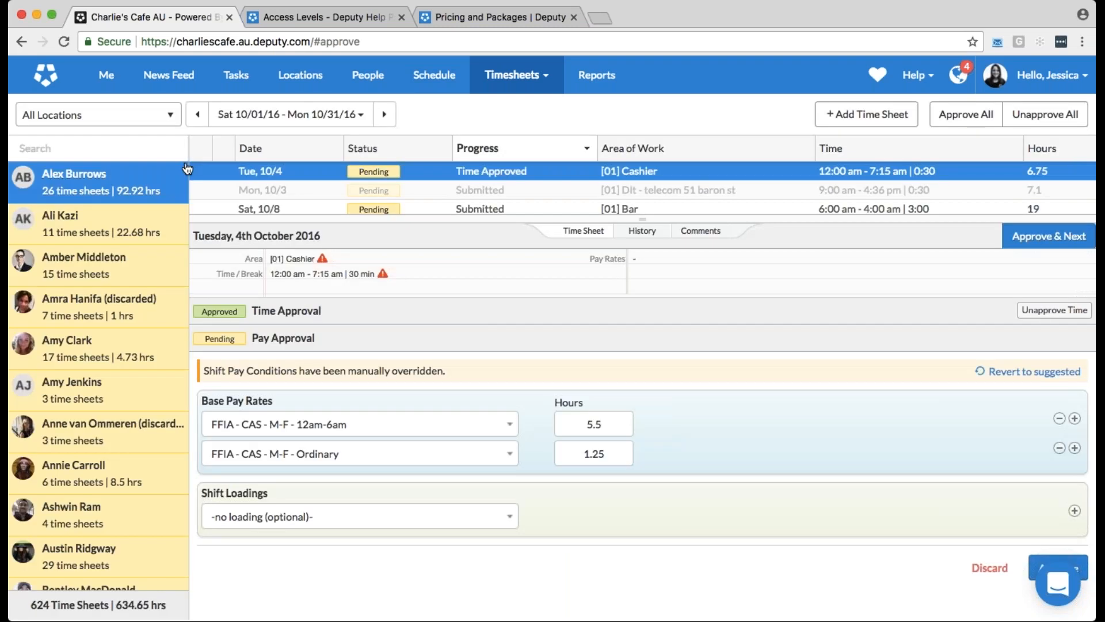
left_click(179, 148)
type("j")
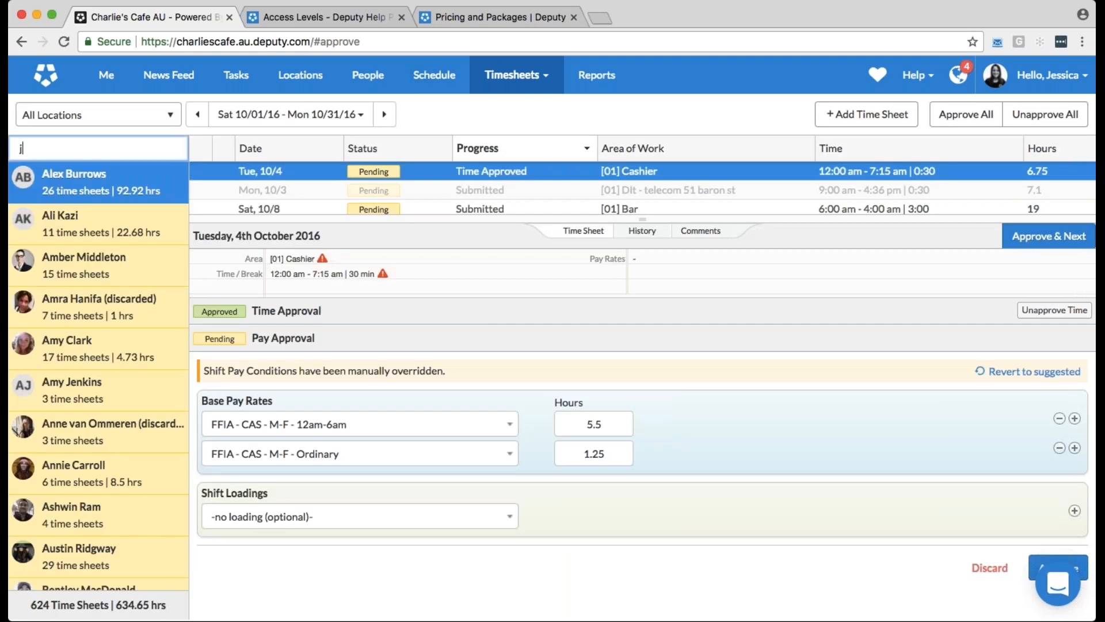
type("ess")
left_click(170, 215)
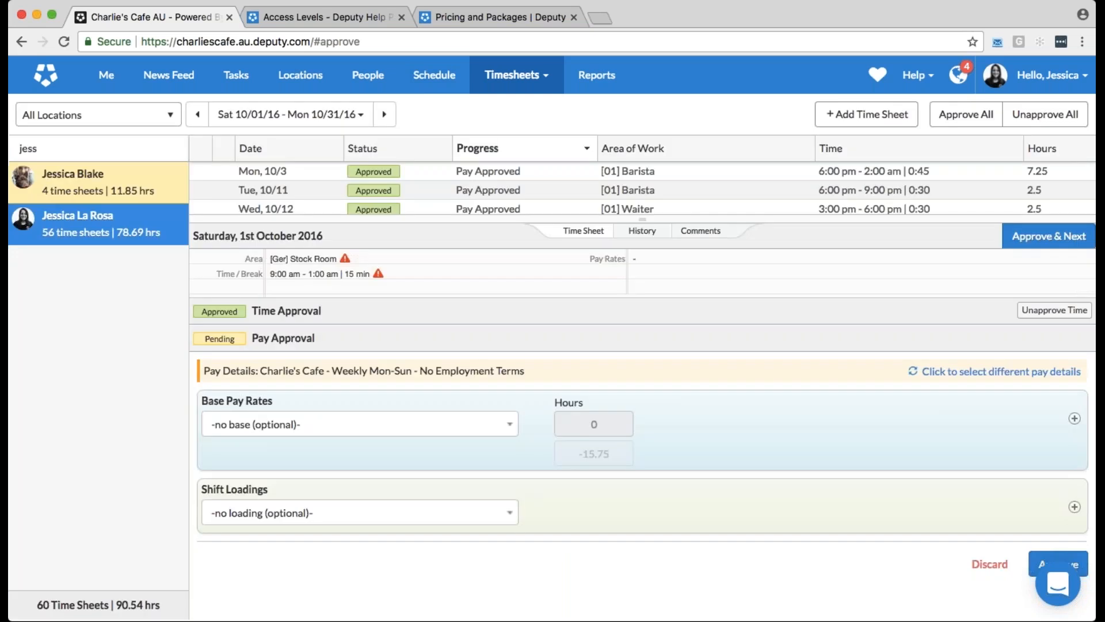
Find and open the employee's submitted Fri, 10/21 Barista timesheet
scroll(642, 187, "down", 3)
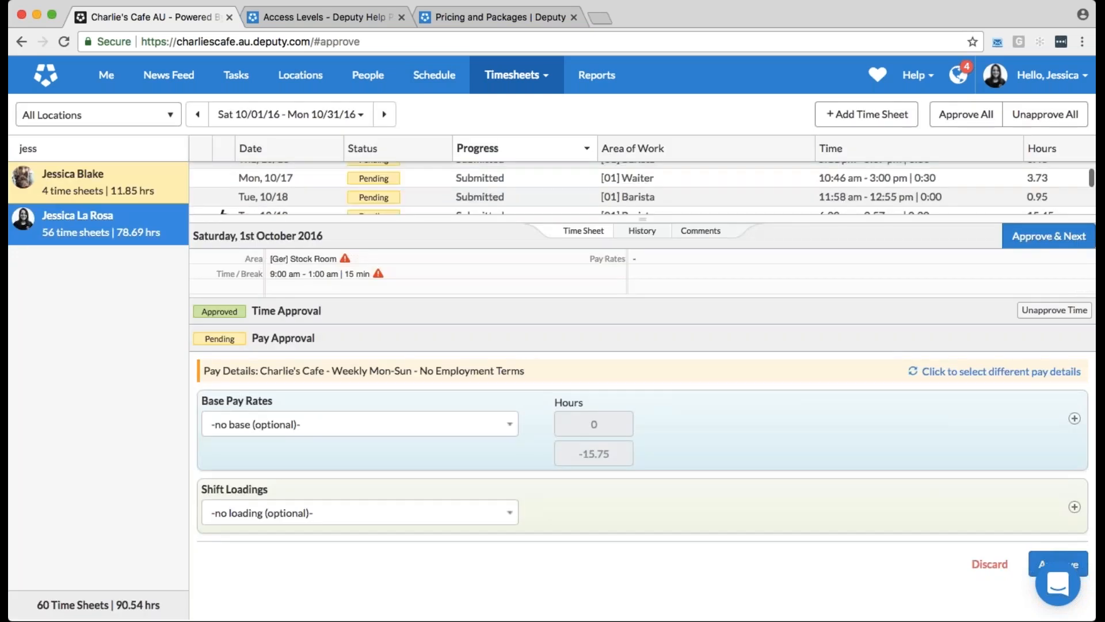
scroll(643, 187, "down", 2)
scroll(643, 187, "down", 2)
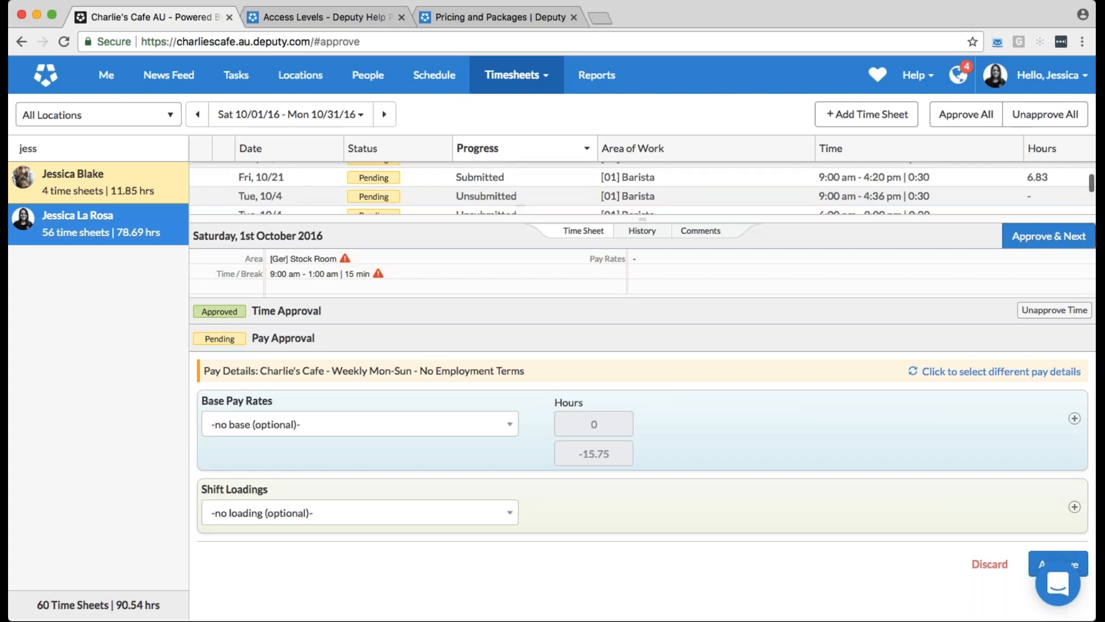
left_click(417, 187)
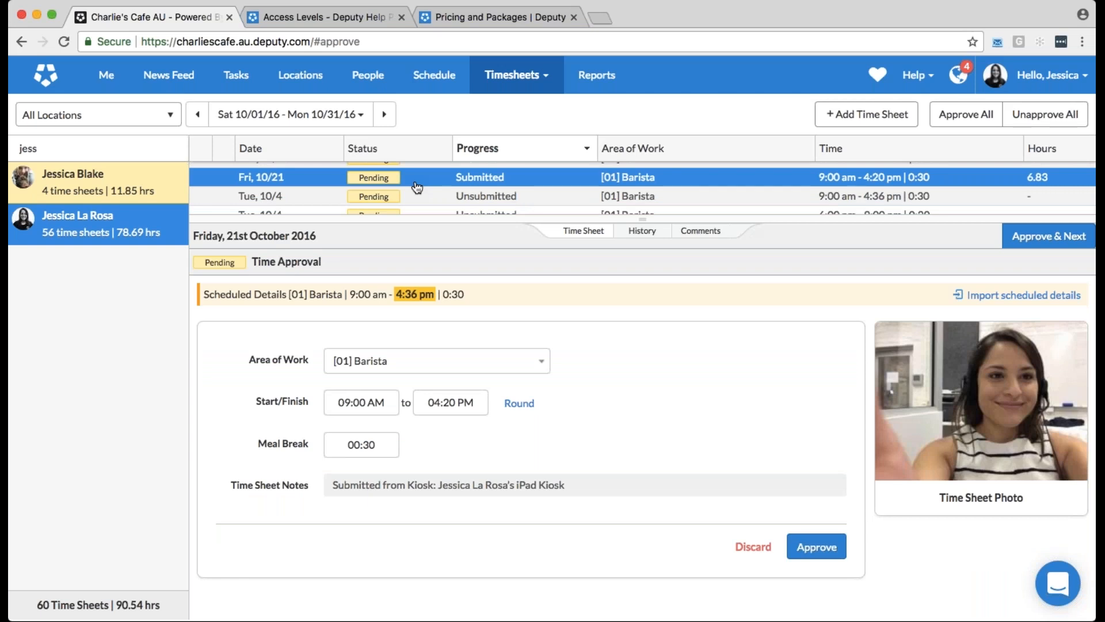
Check the Friday timesheet's start and finish times against its scheduled details and approve it
left_click(381, 402)
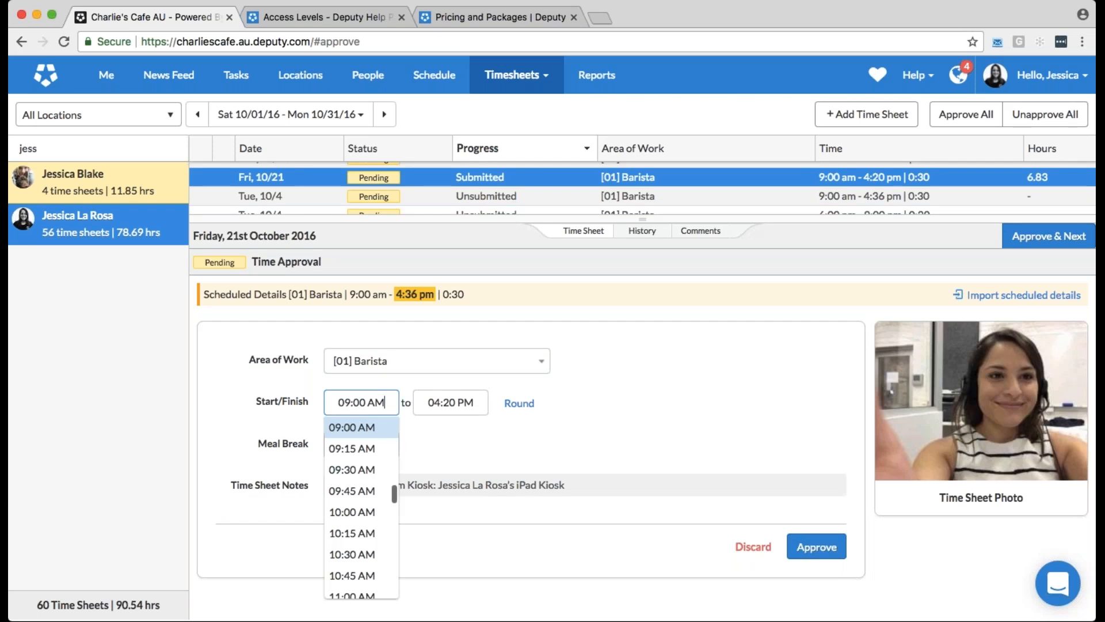
left_click(472, 405)
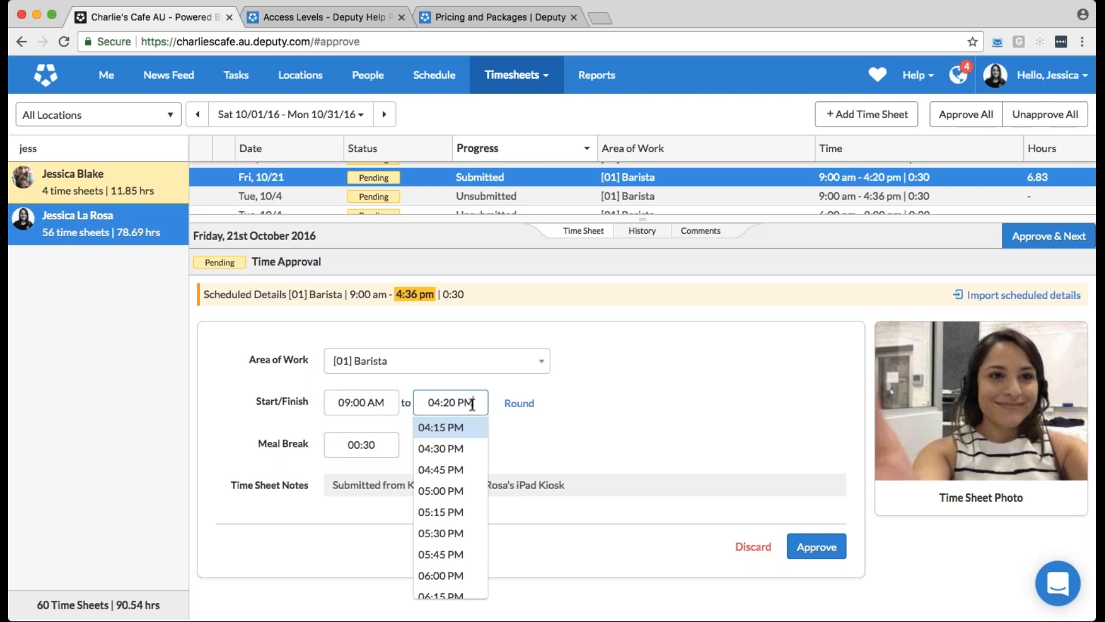
left_click(375, 313)
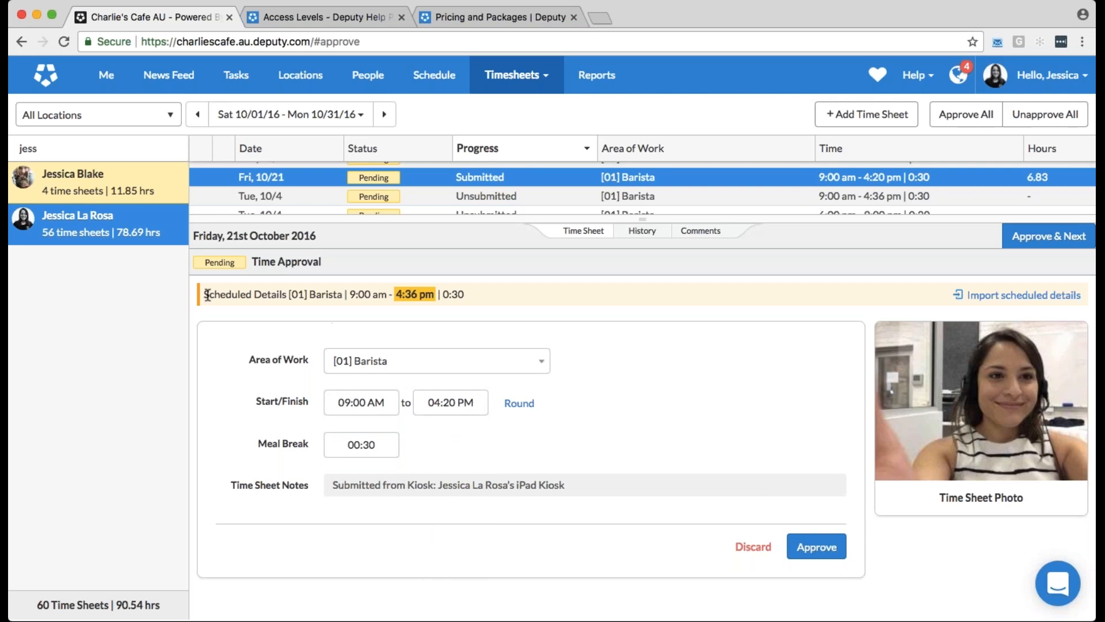
left_click_drag(207, 294, 464, 295)
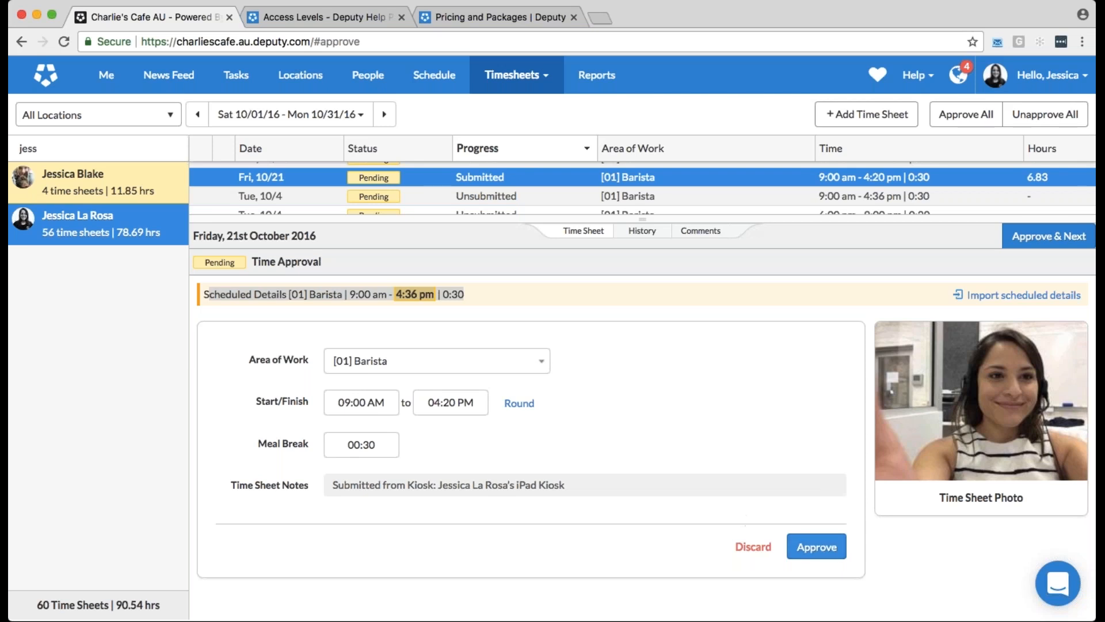
left_click(817, 548)
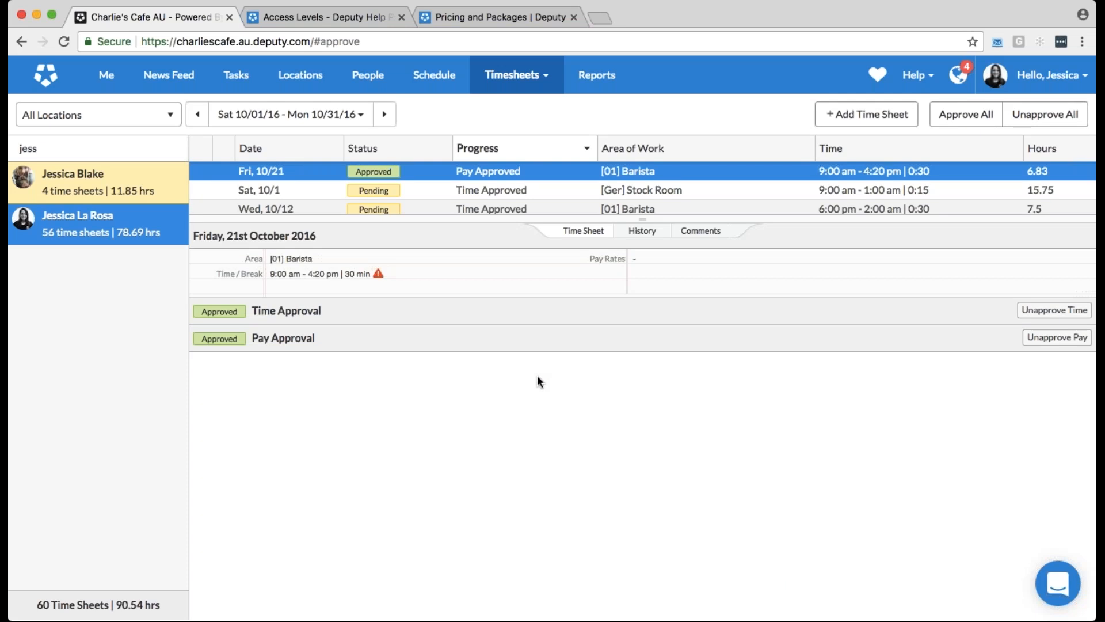
Open timesheet export, keep All Locations as the location filter, and select all listed employees
left_click(535, 90)
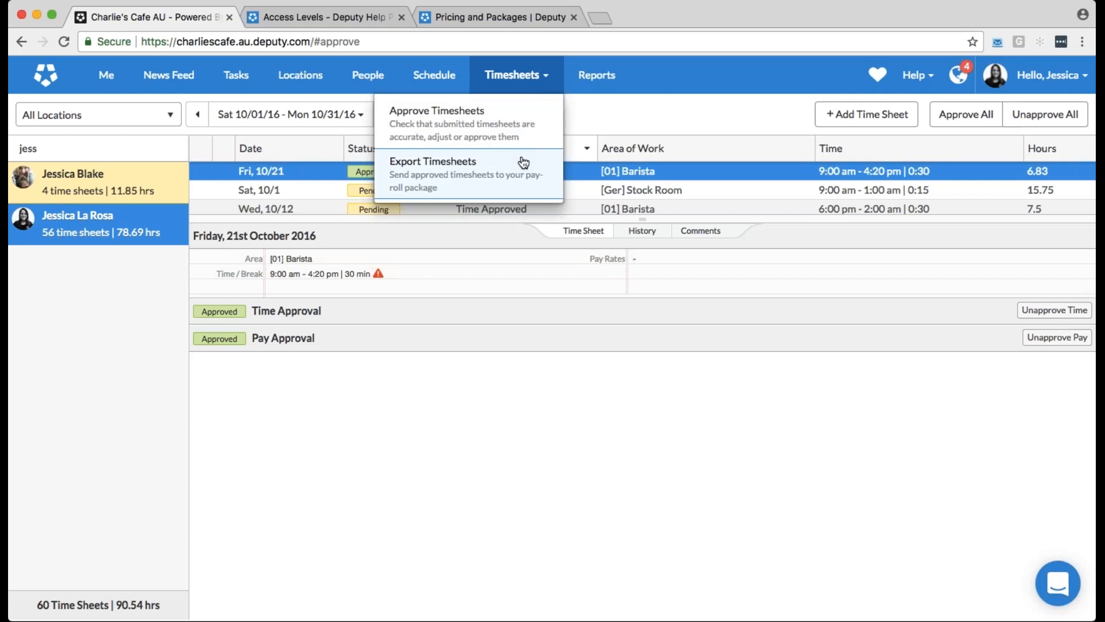
left_click(523, 163)
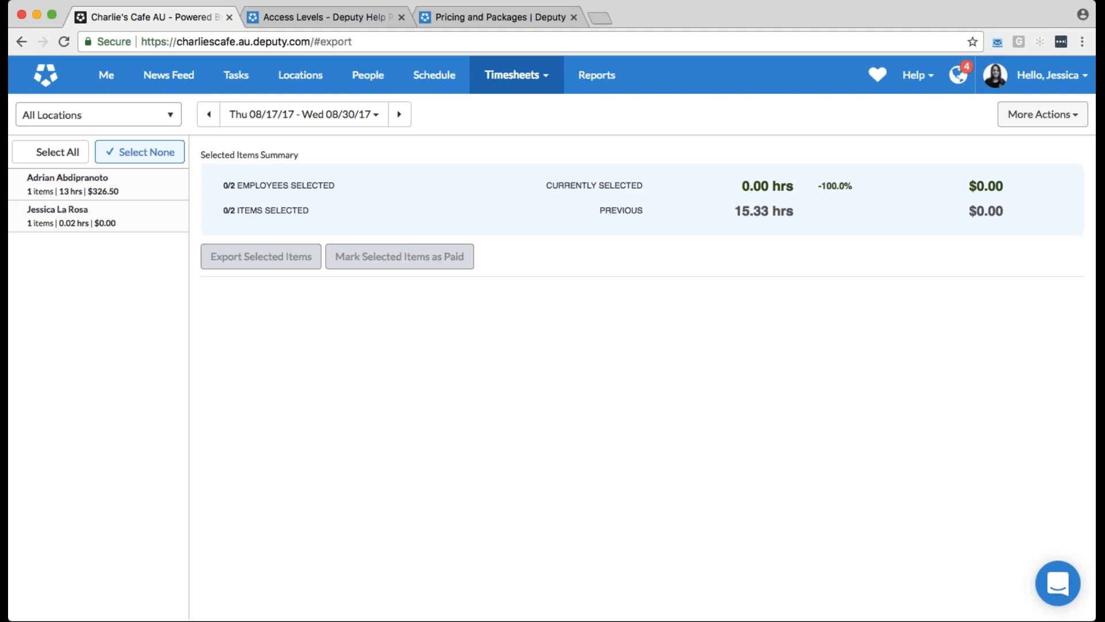
left_click(90, 119)
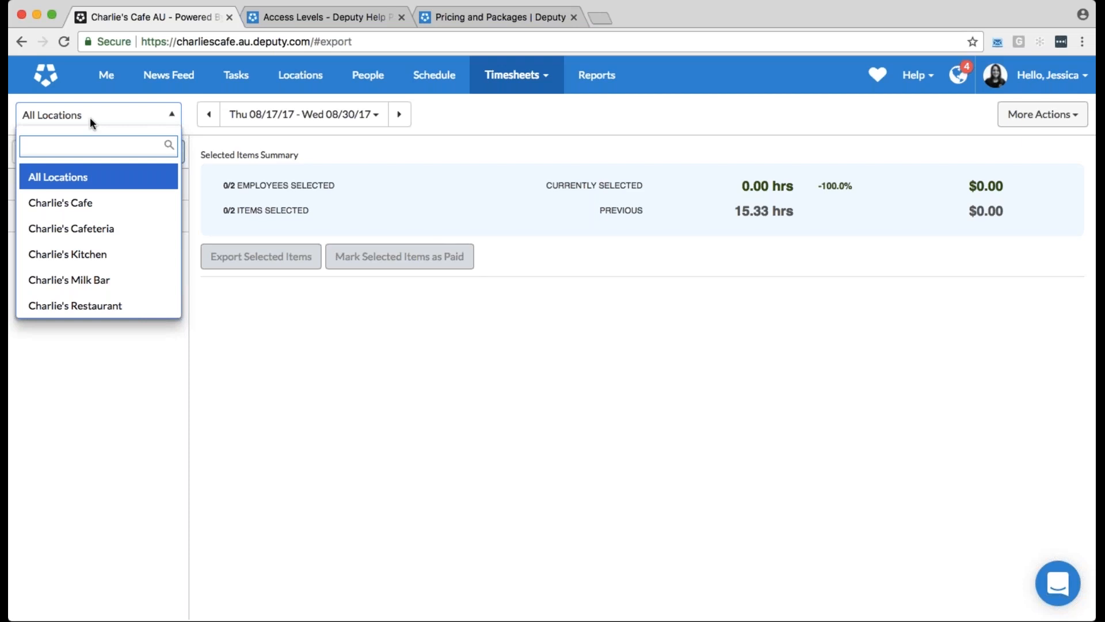
left_click(115, 119)
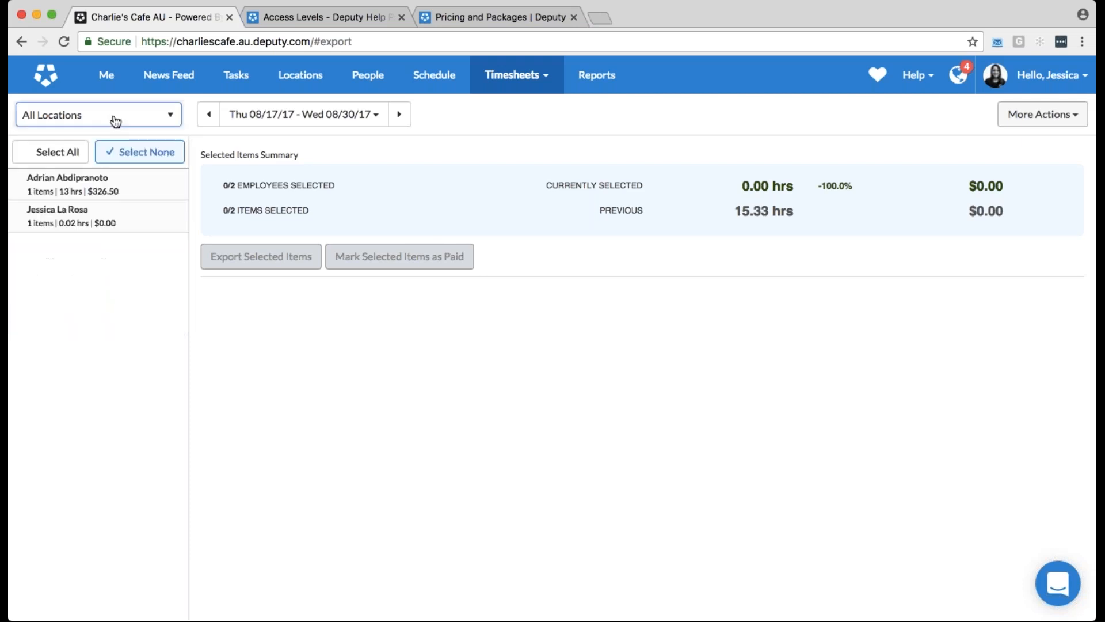
left_click(77, 157)
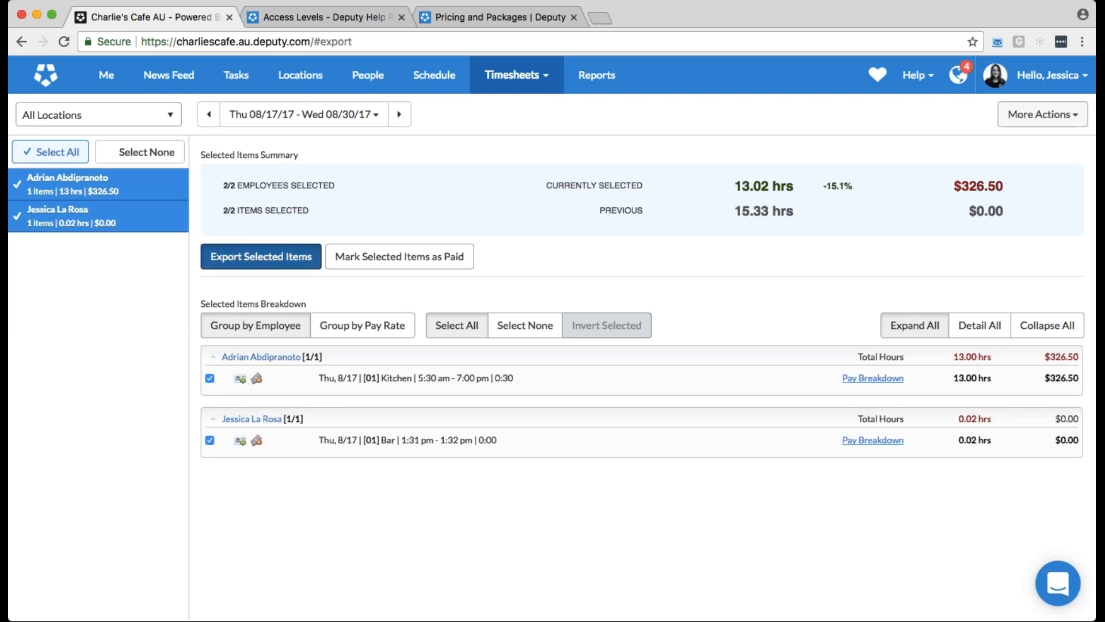
Examine the payroll applications available for exporting the selected items and close the export without running it
left_click(261, 257)
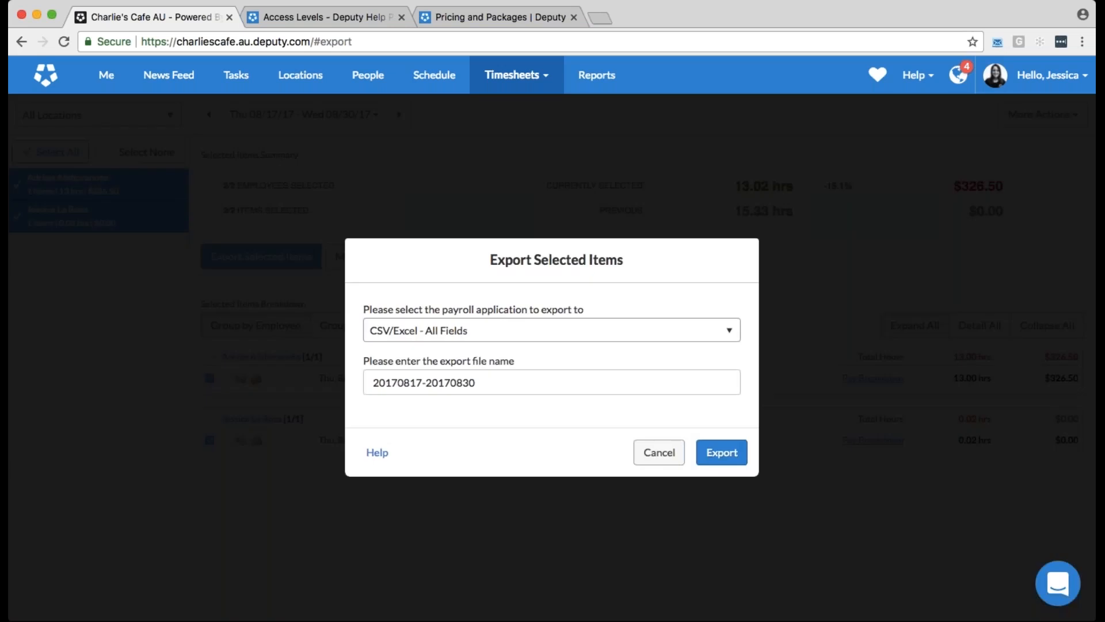
left_click(455, 338)
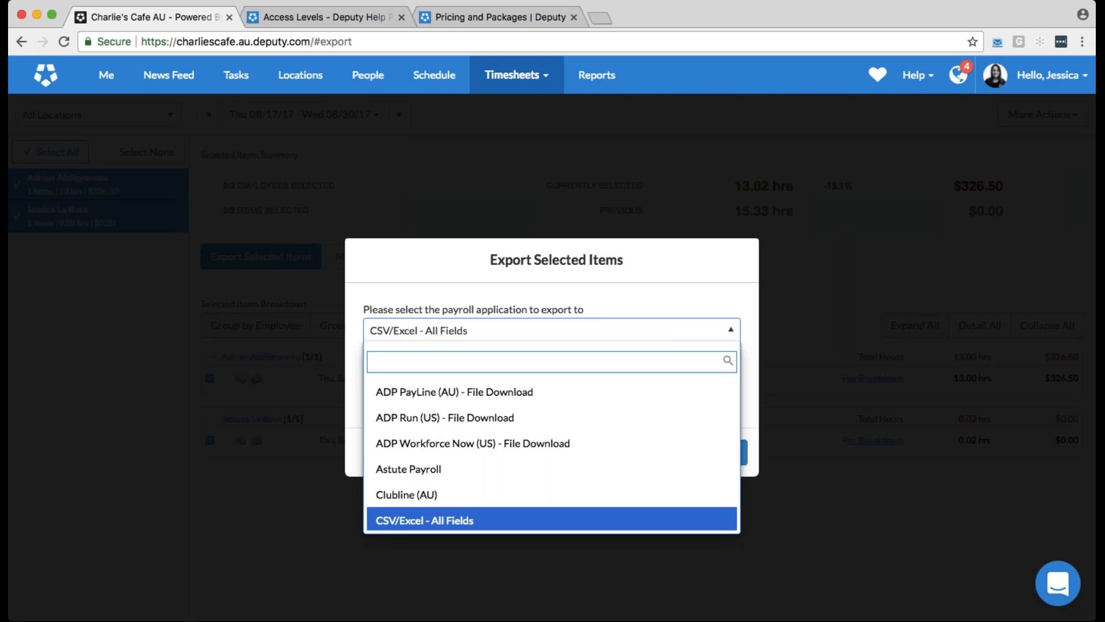
scroll(521, 448, "down", 2)
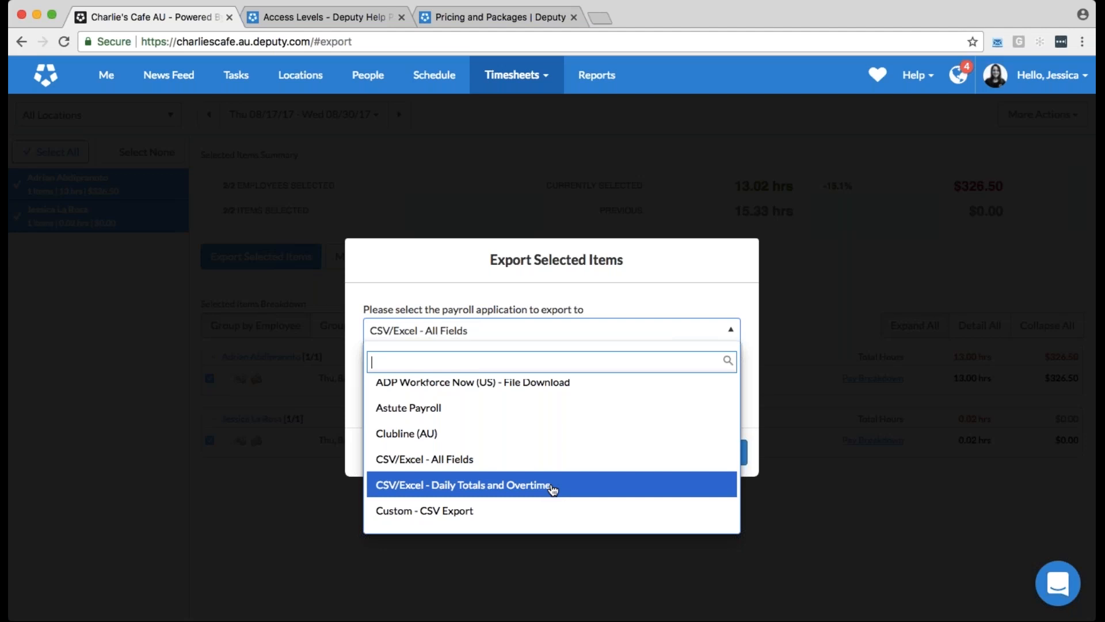
scroll(553, 490, "down", 3)
scroll(554, 490, "down", 5)
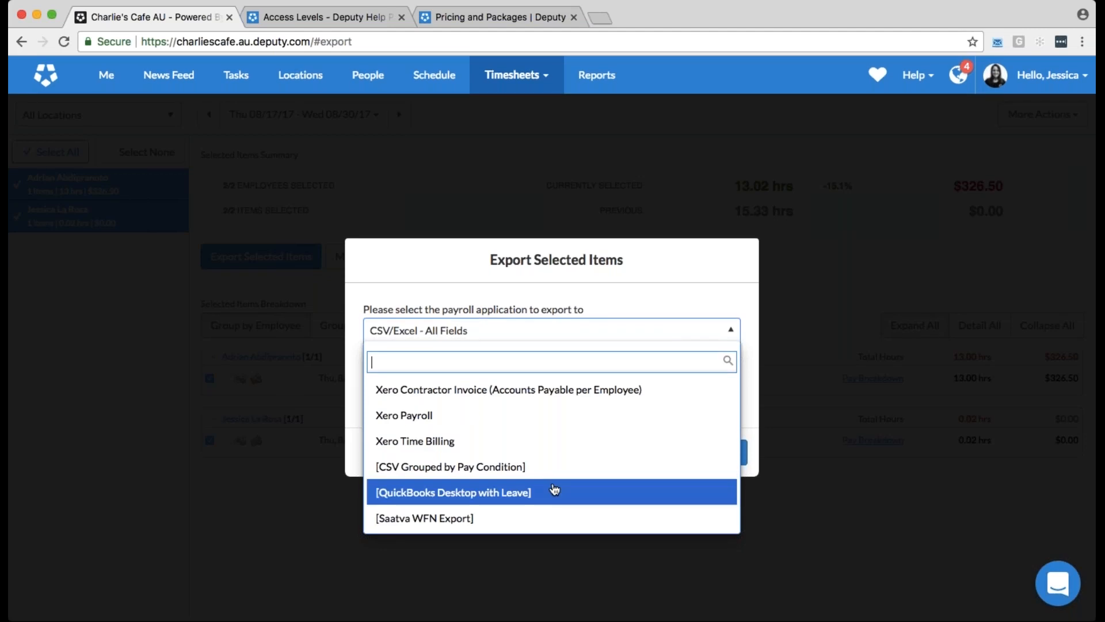
scroll(554, 489, "down", 10)
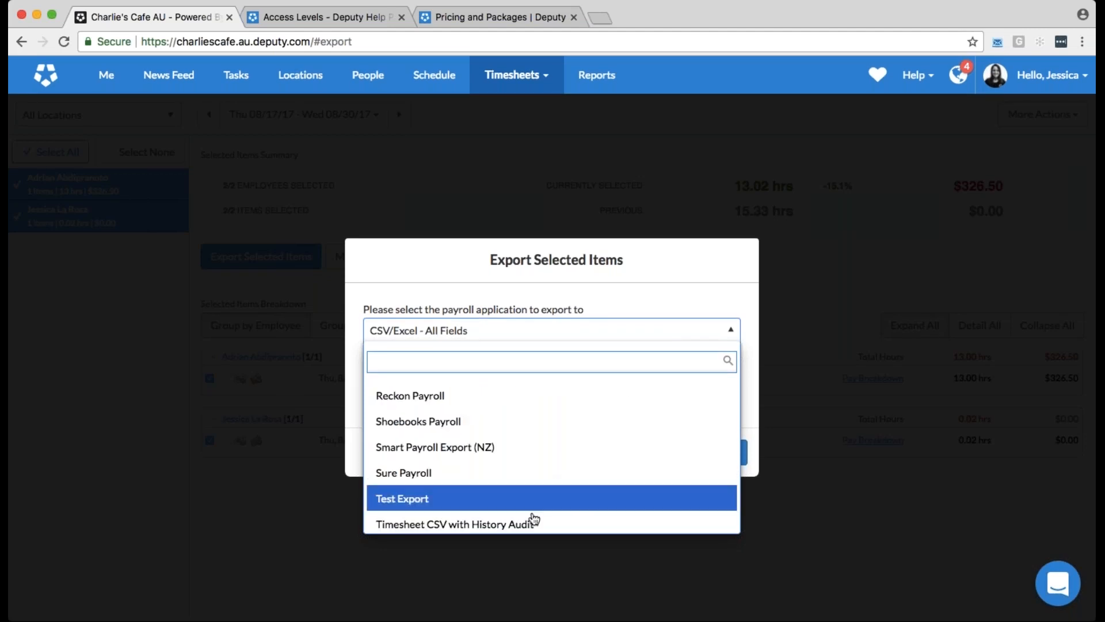
scroll(576, 518, "down", 1)
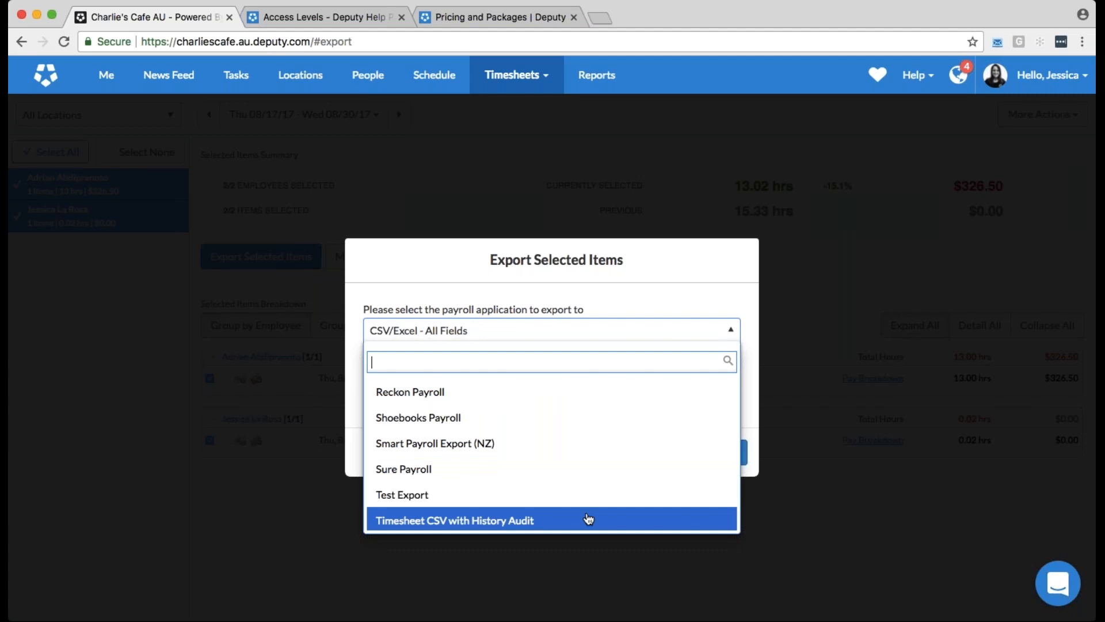
left_click(654, 267)
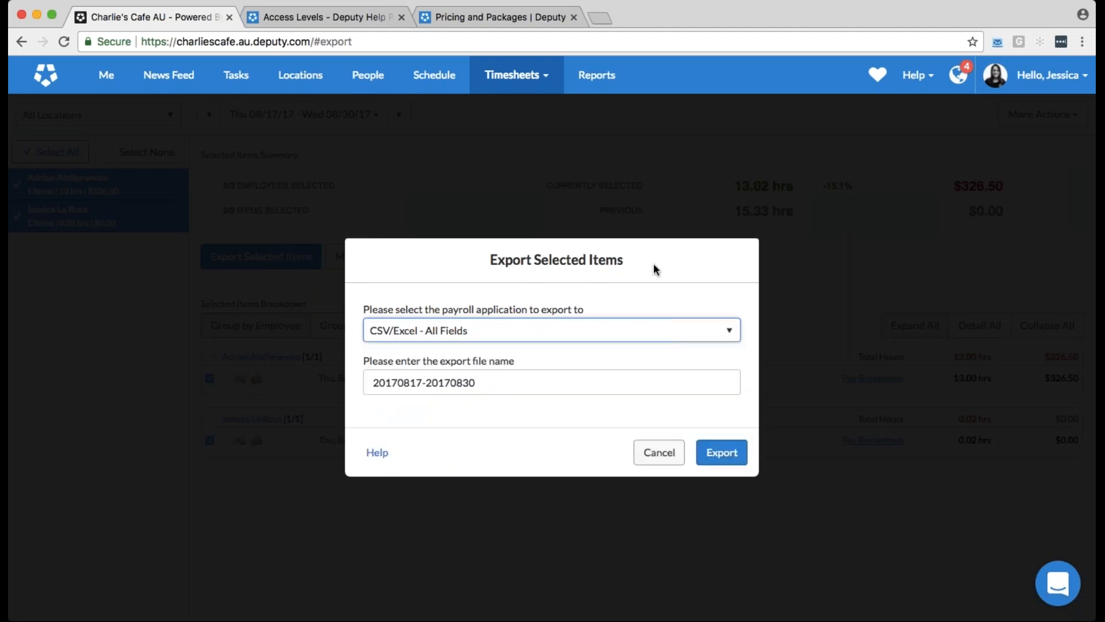
left_click(659, 455)
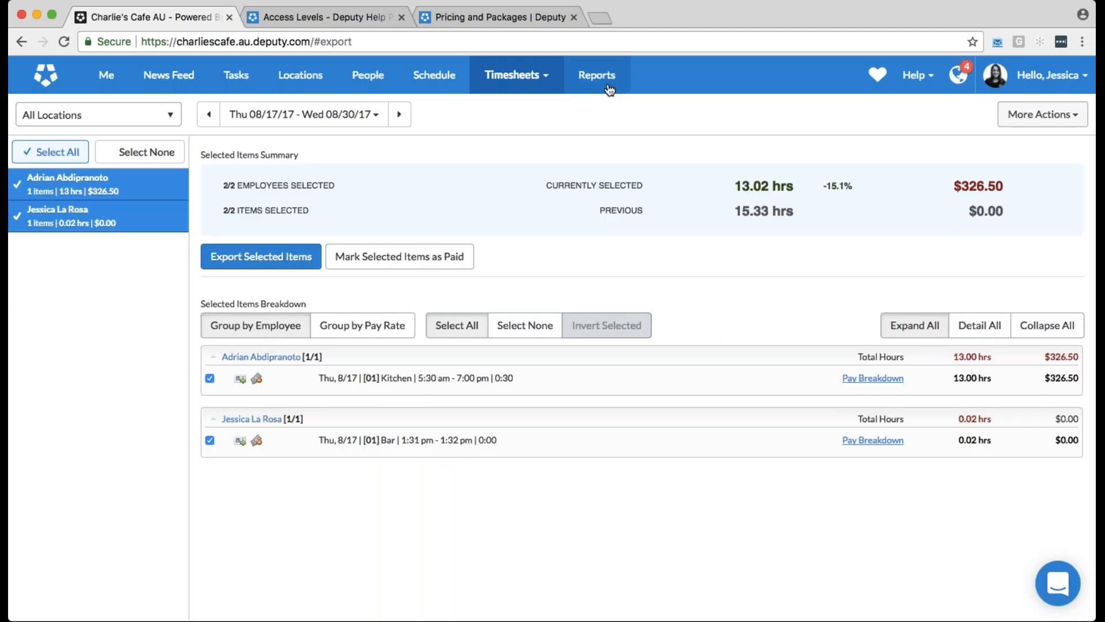
View the full Schedule vs Timesheet vs Sales report and return to browsing the reports overview
left_click(610, 90)
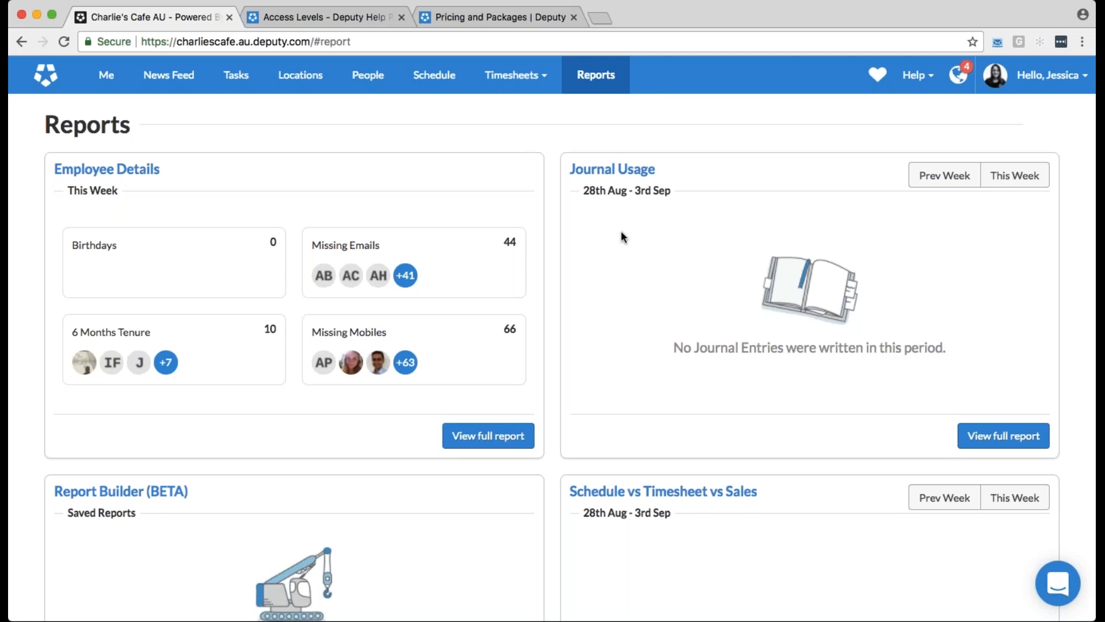
scroll(621, 232, "down", 3)
left_click(662, 392)
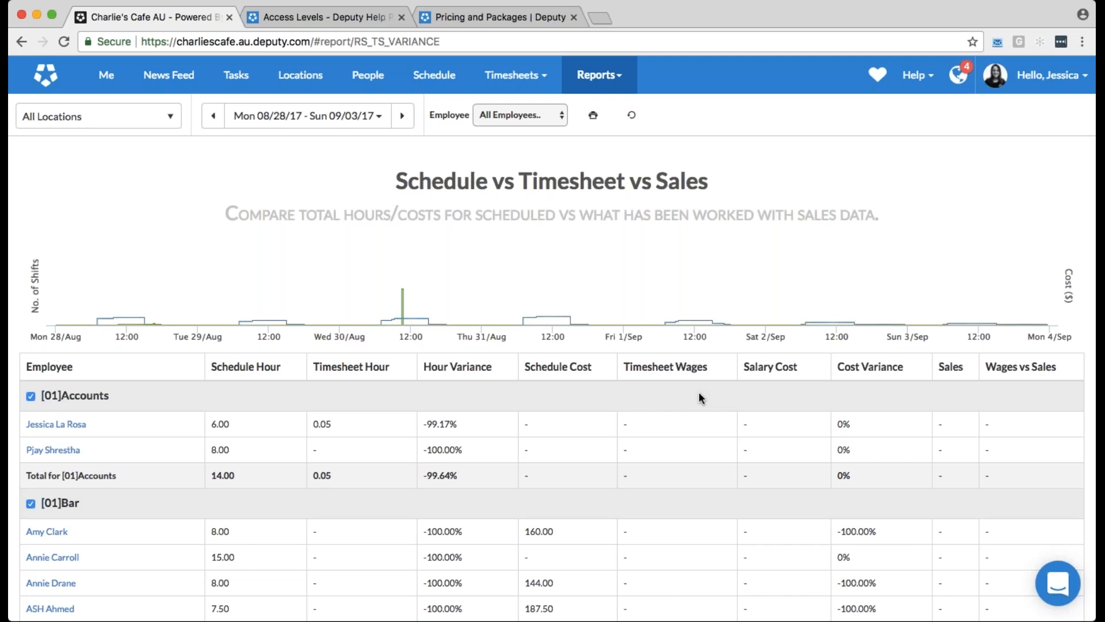
left_click(22, 41)
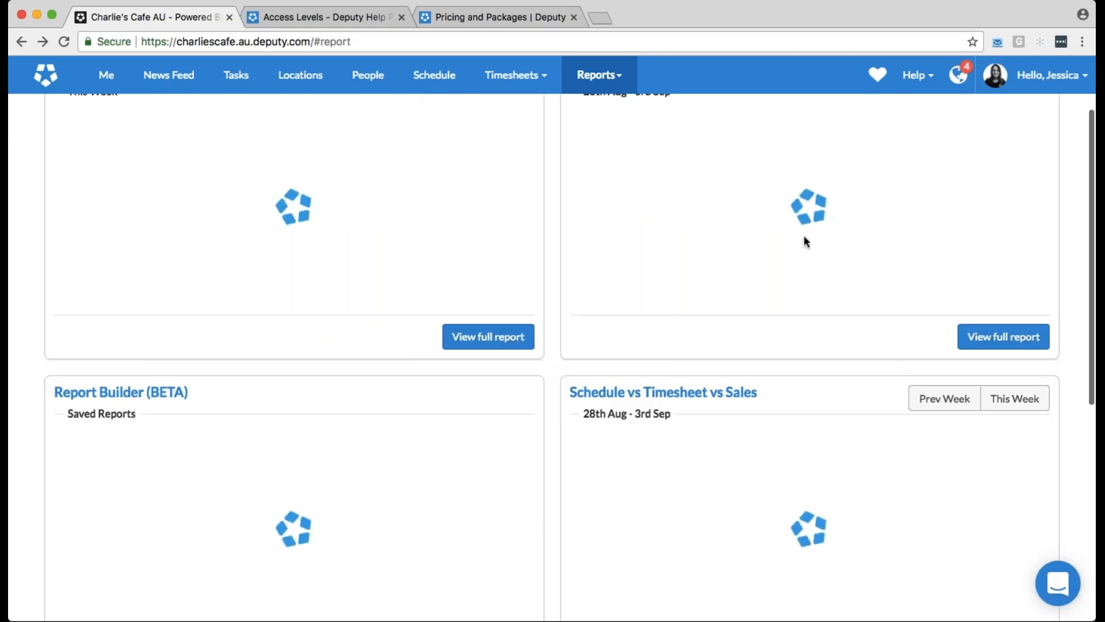
scroll(689, 293, "down", 5)
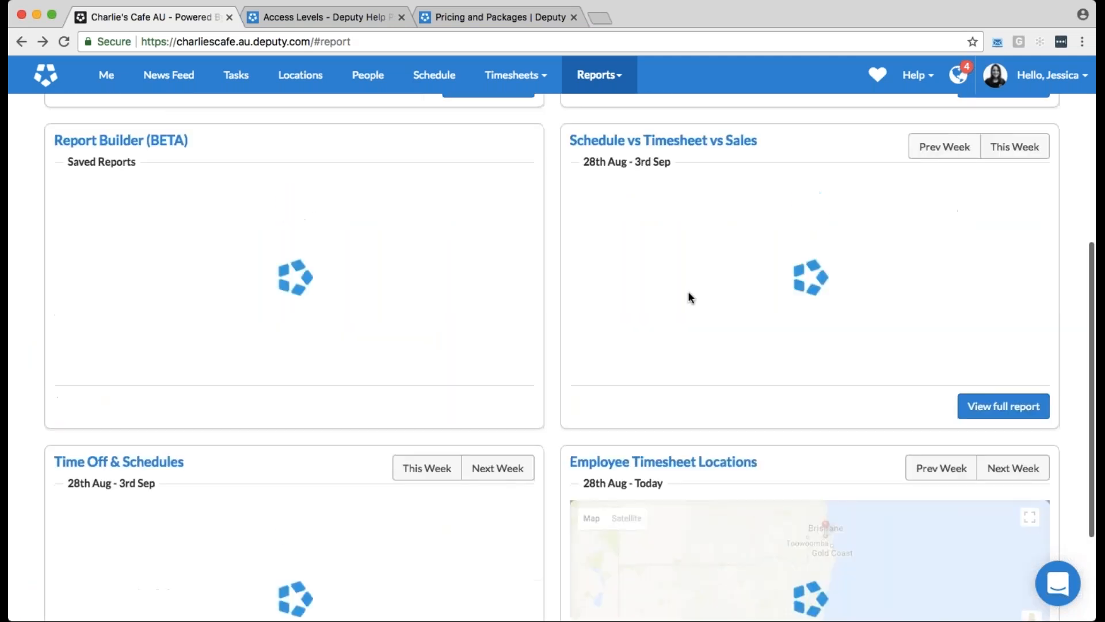
View the Time Off & Schedules report and return to the reports overview
scroll(688, 292, "down", 2)
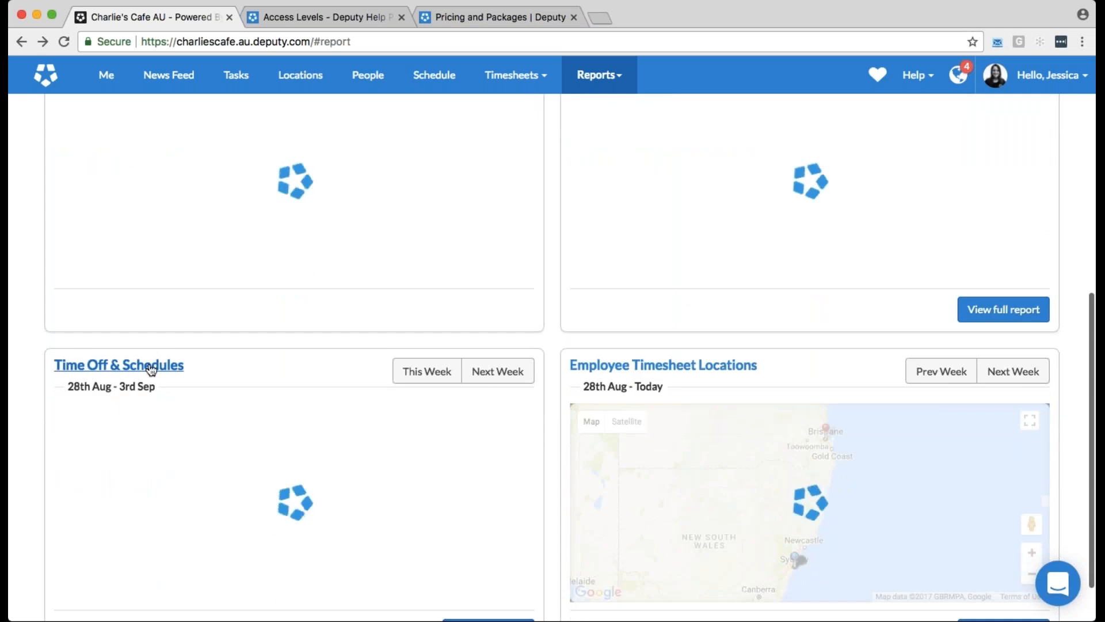
left_click(152, 370)
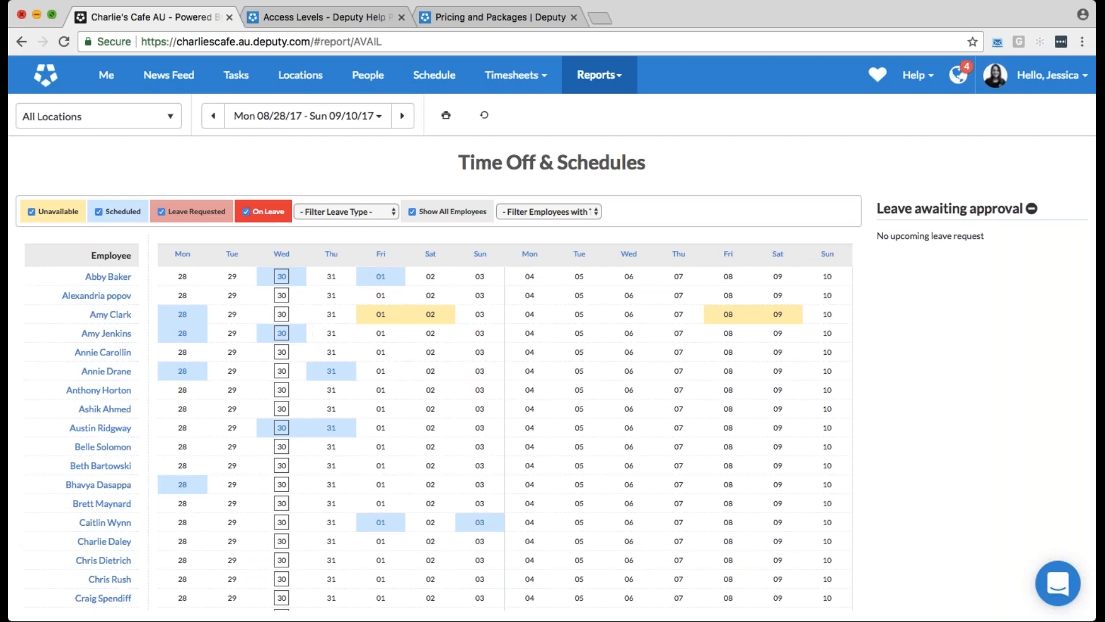
left_click(21, 41)
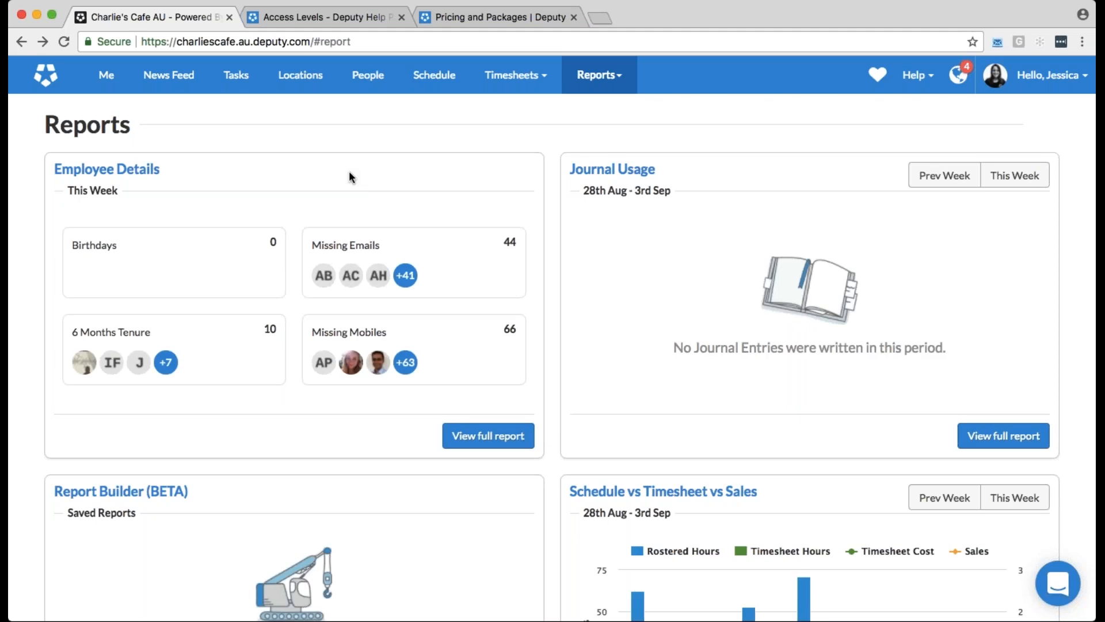
Start a new report in the Report Builder, examine the pre-built templates offered, and close the chooser without loading one
scroll(349, 177, "down", 2)
scroll(356, 177, "down", 1)
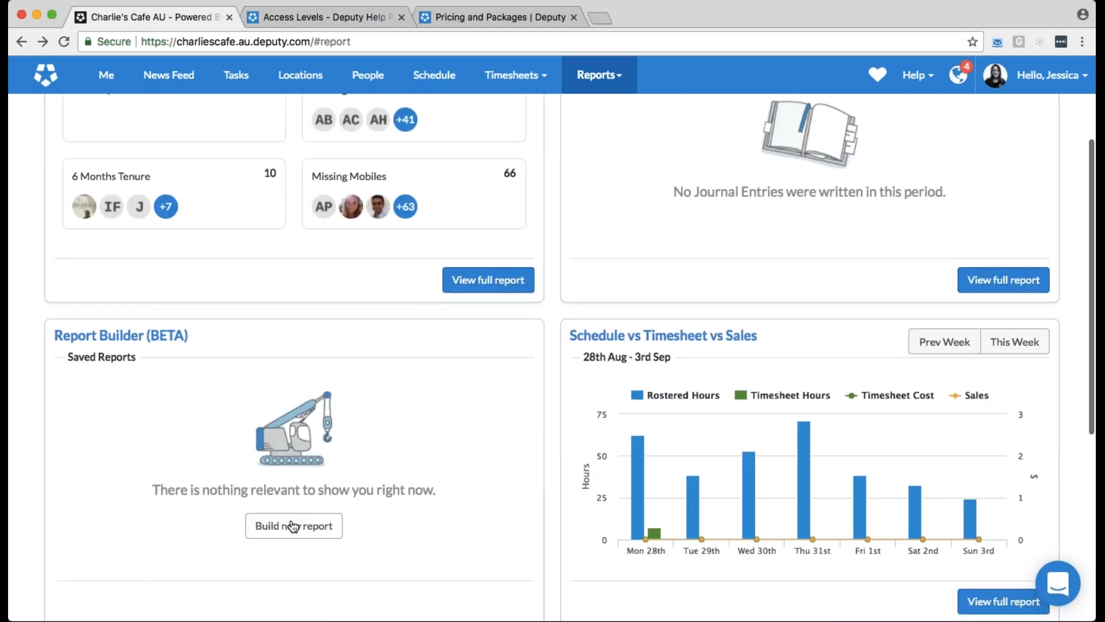
left_click(293, 526)
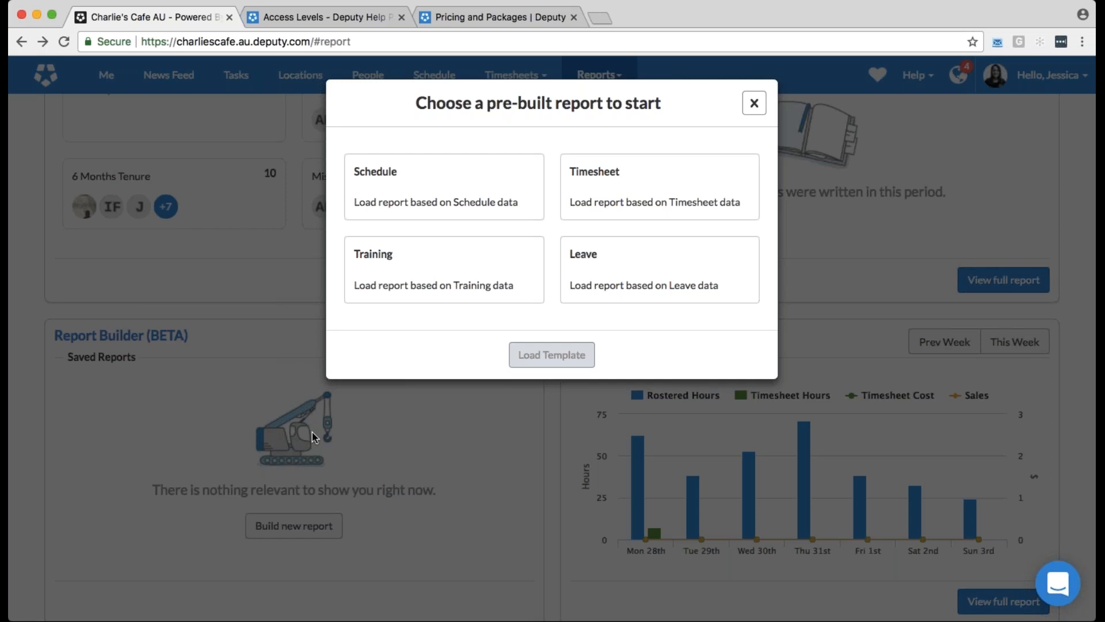
key("Escape")
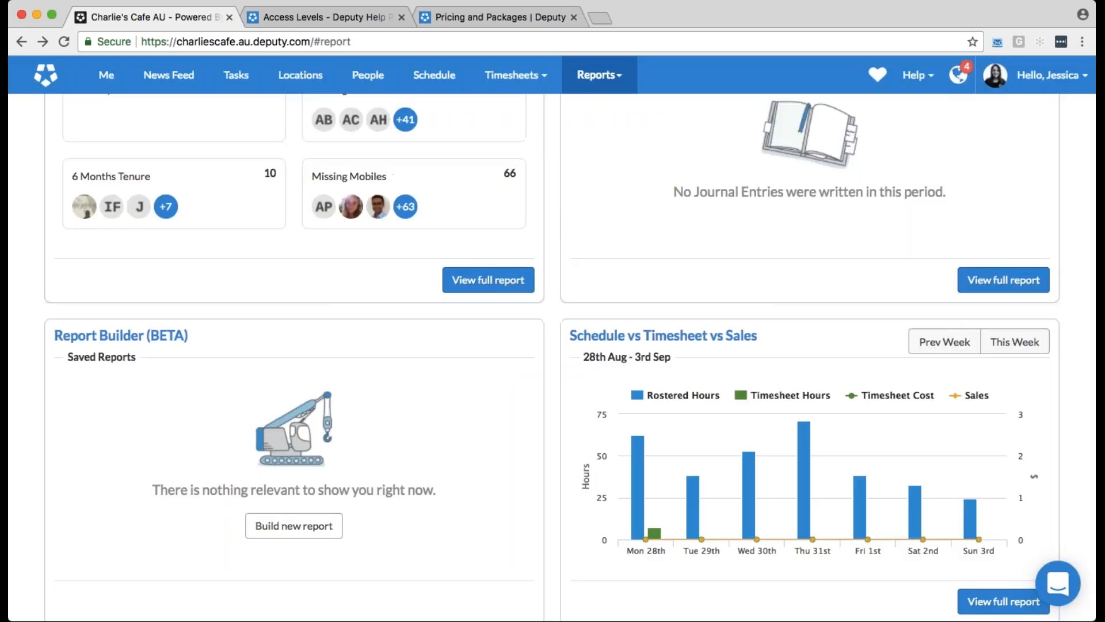
scroll(636, 237, "up", 5)
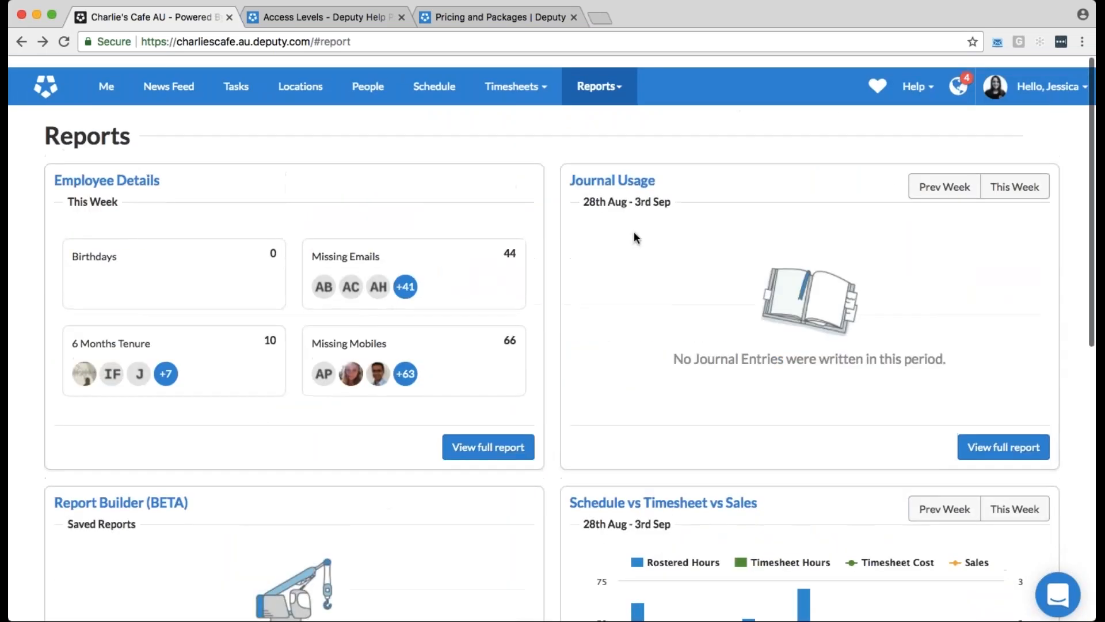